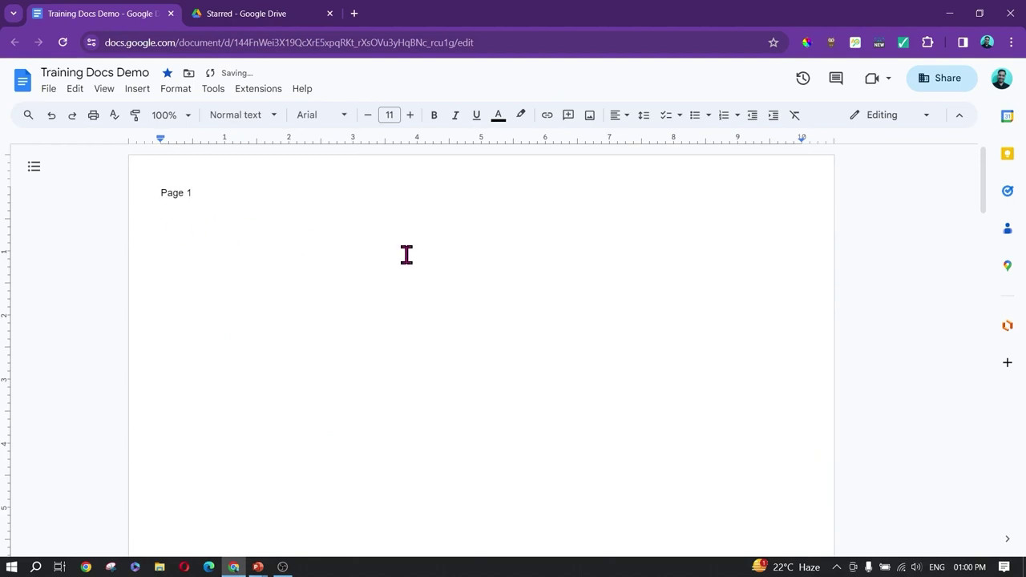
Look through pages 1 to 3 of the Training Docs Demo document to compare their page orientations.
scroll(440, 257, "down", 10)
scroll(338, 281, "down", 7)
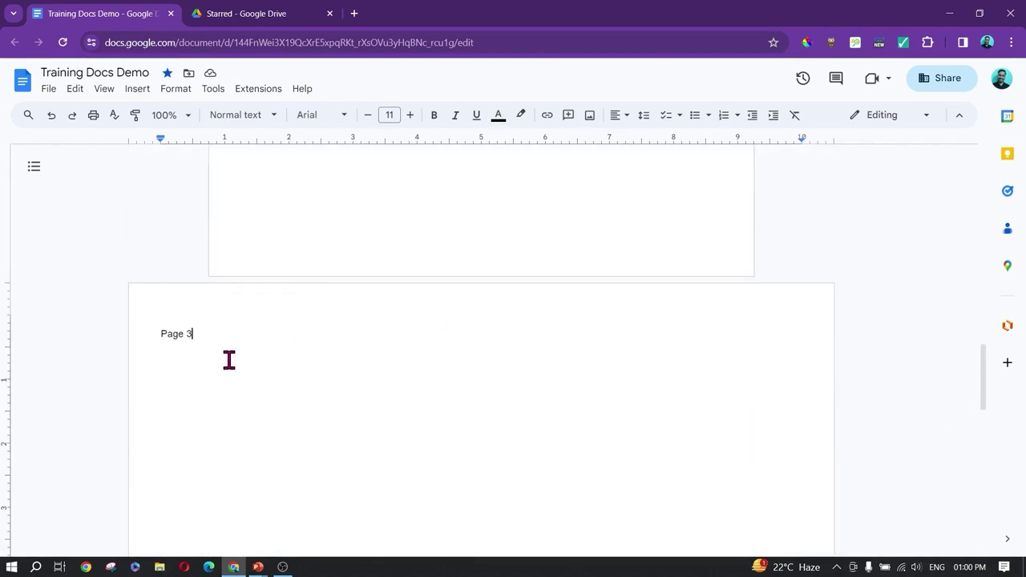
scroll(419, 400, "up", 7)
scroll(418, 401, "up", 2)
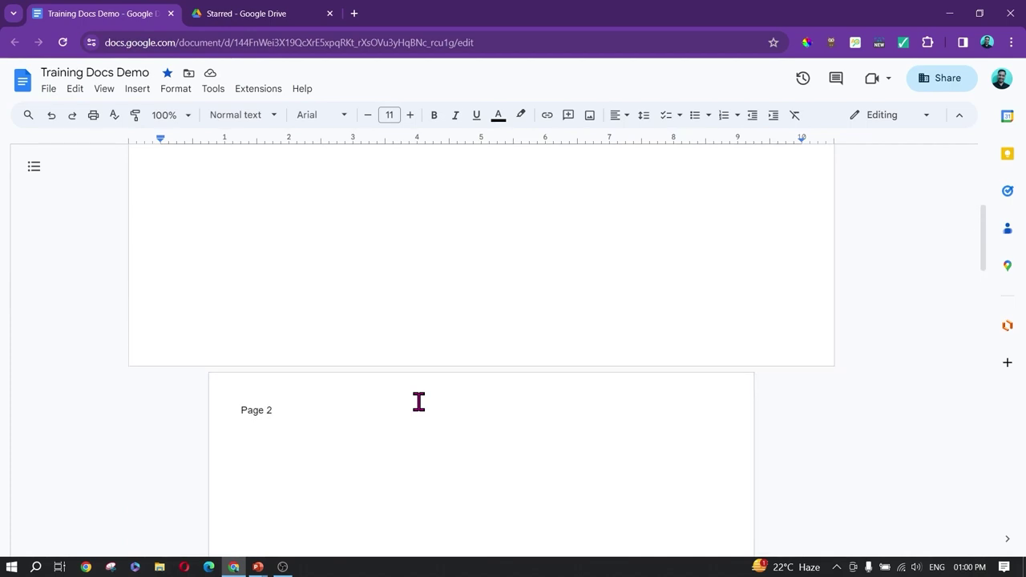
scroll(425, 376, "up", 4)
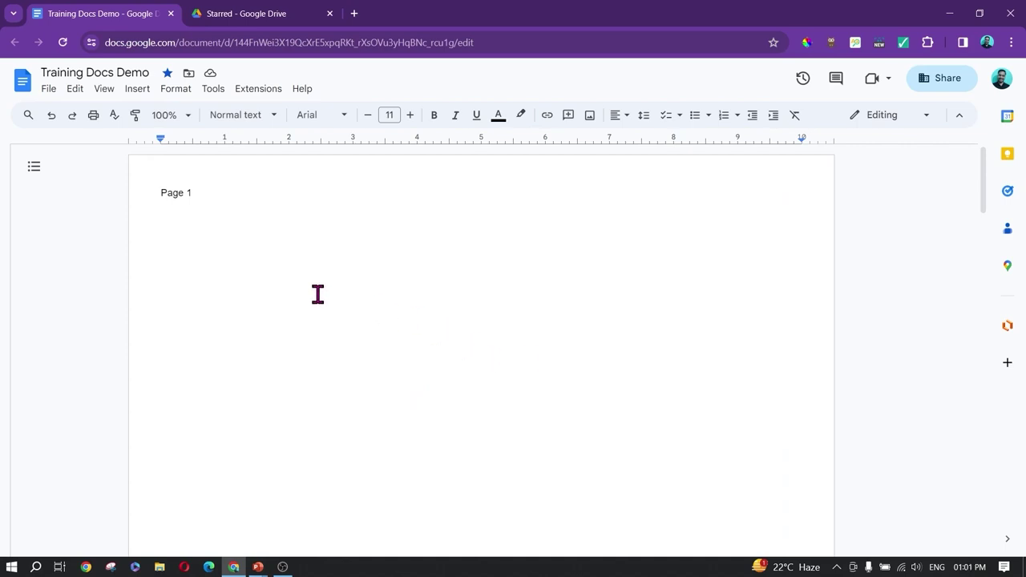
left_click(49, 89)
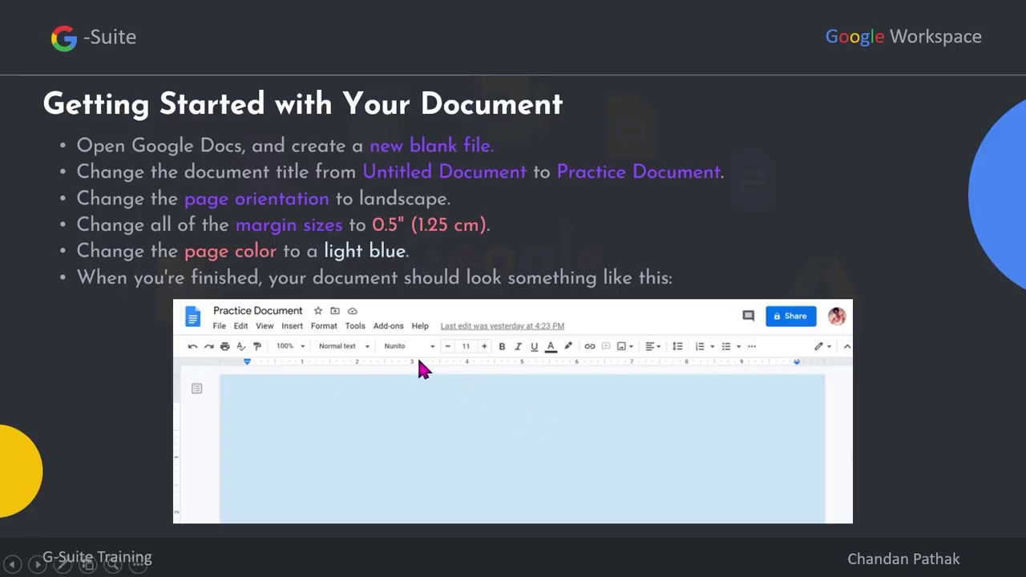
Review the document exercise, Docs keyboard shortcuts and Docs topic overview in the PowerPoint slide show, and return to the browser.
key("alt+Tab")
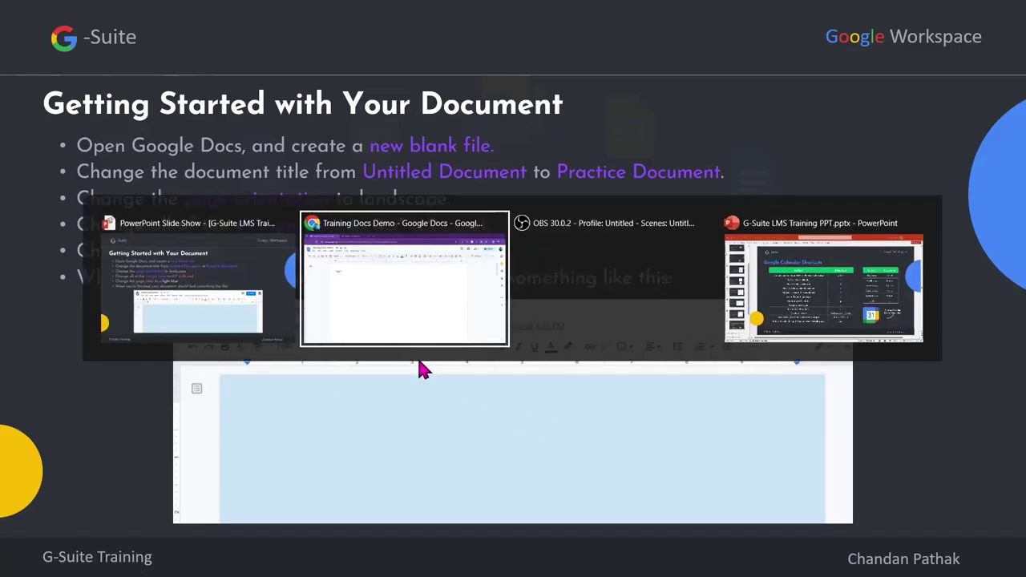
key("BackSpace")
type("1")
key("alt+Tab")
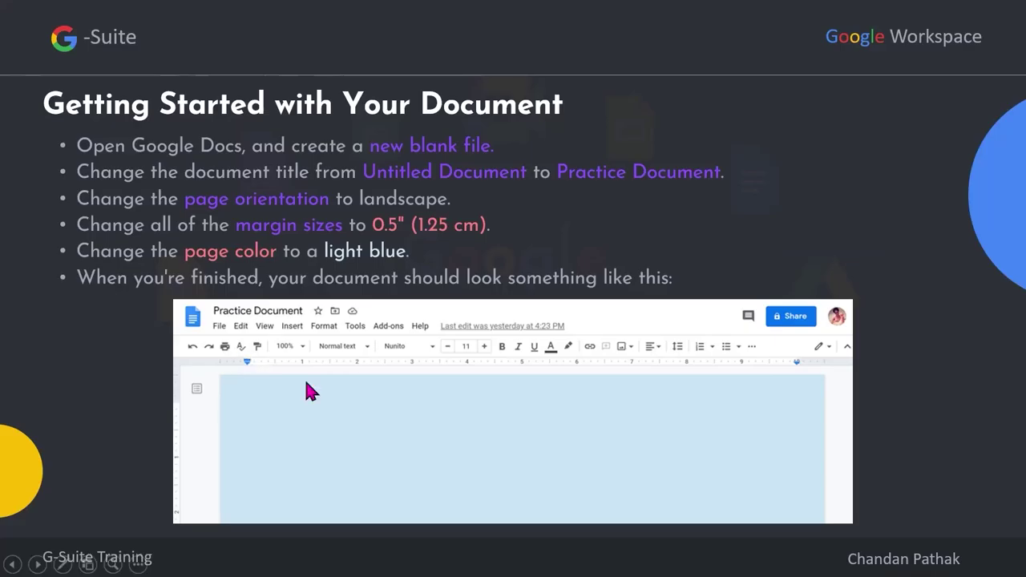
left_click(329, 317)
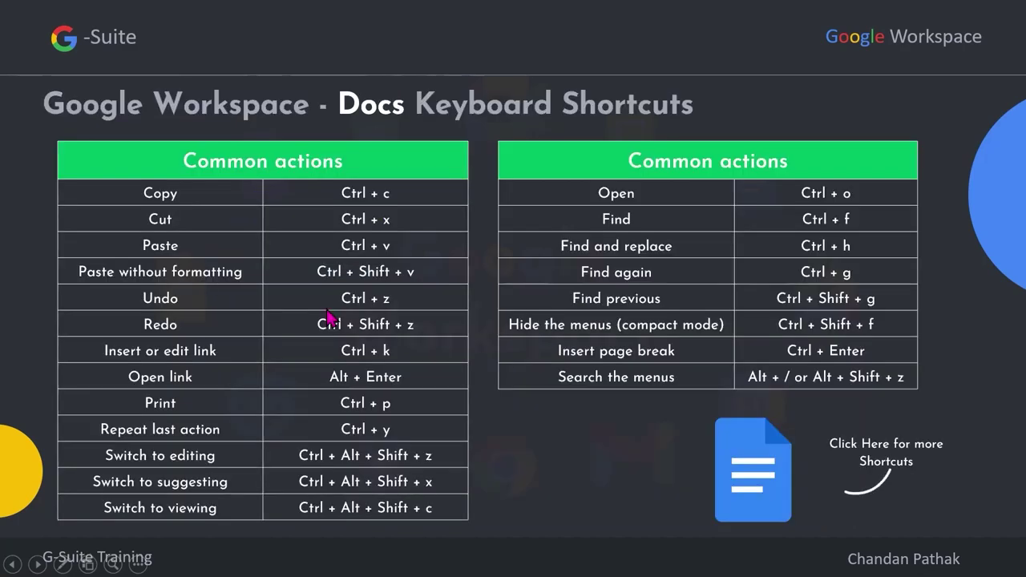
key("Left")
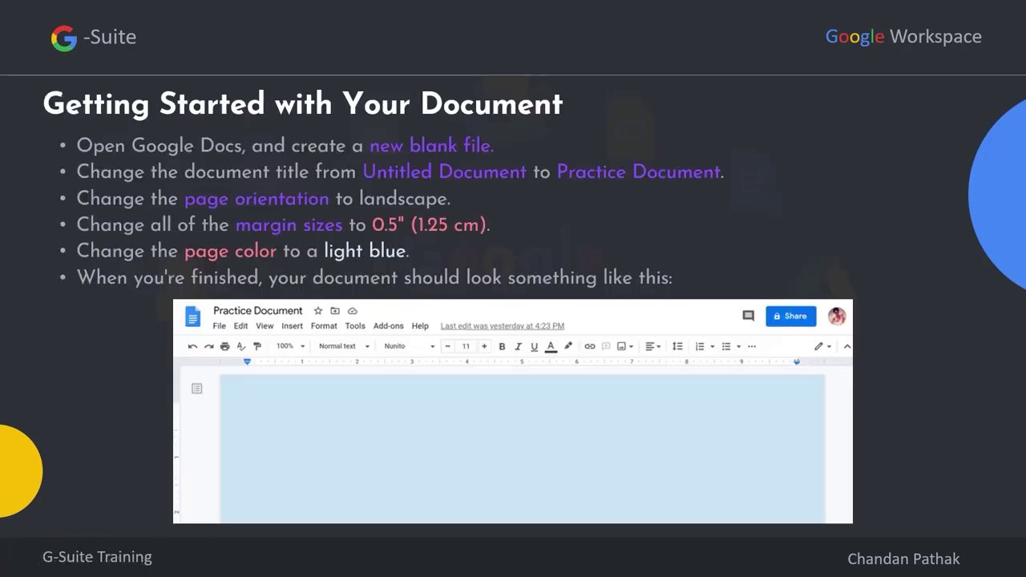
key("alt+Tab")
key("alt+Tab")
key("Left")
key("Left")
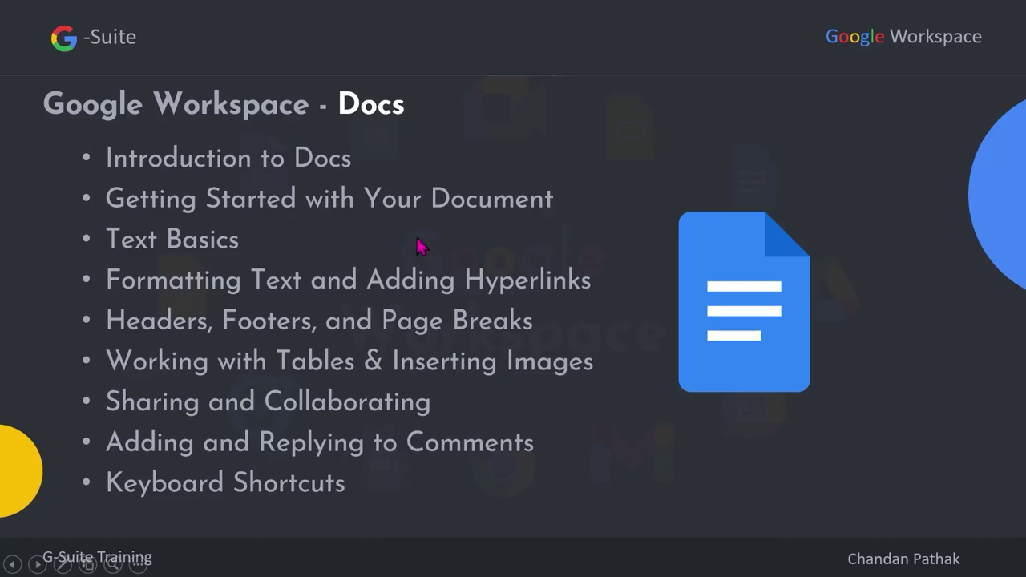
key("alt+Tab")
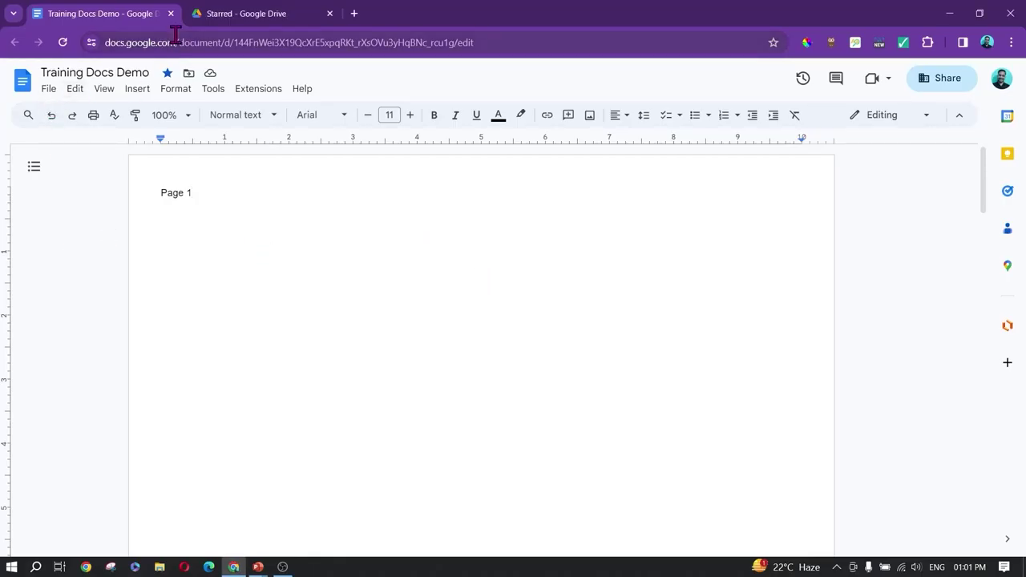
Switch to Google Drive and view the Docs entry in the Google apps launcher on a temporary new browser page.
mouse_move(228, 12)
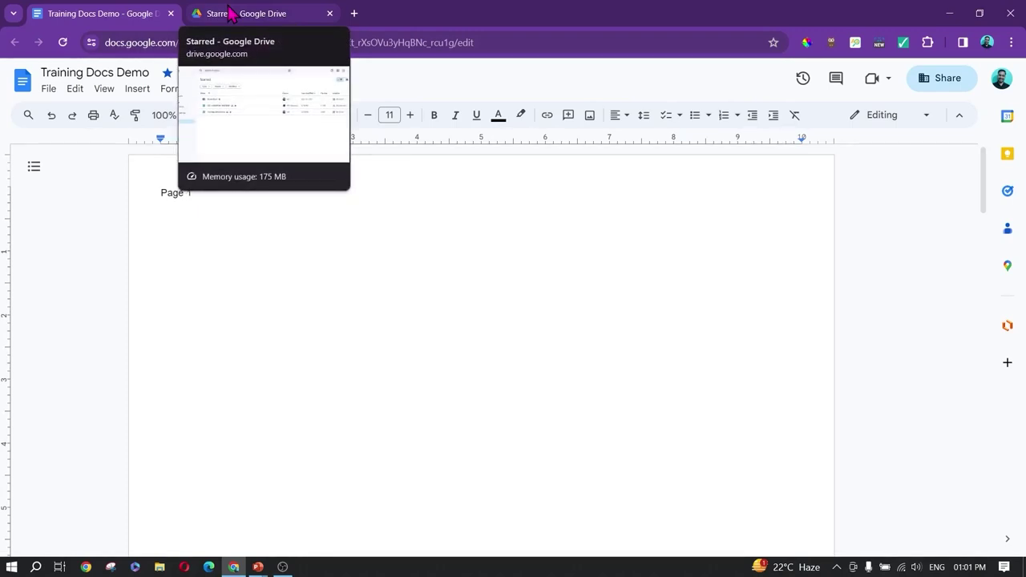
left_click(229, 12)
left_click(354, 13)
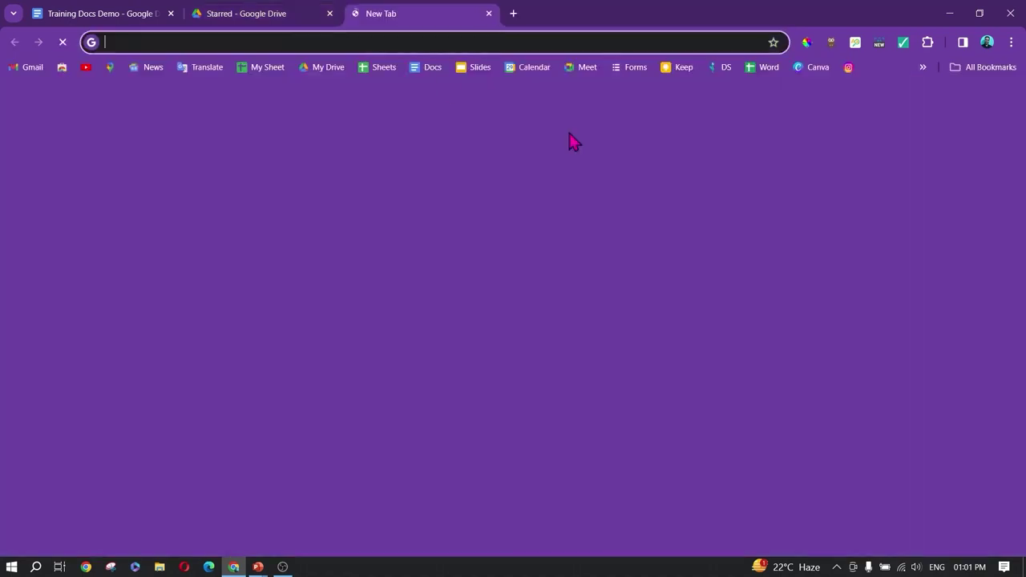
left_click(971, 101)
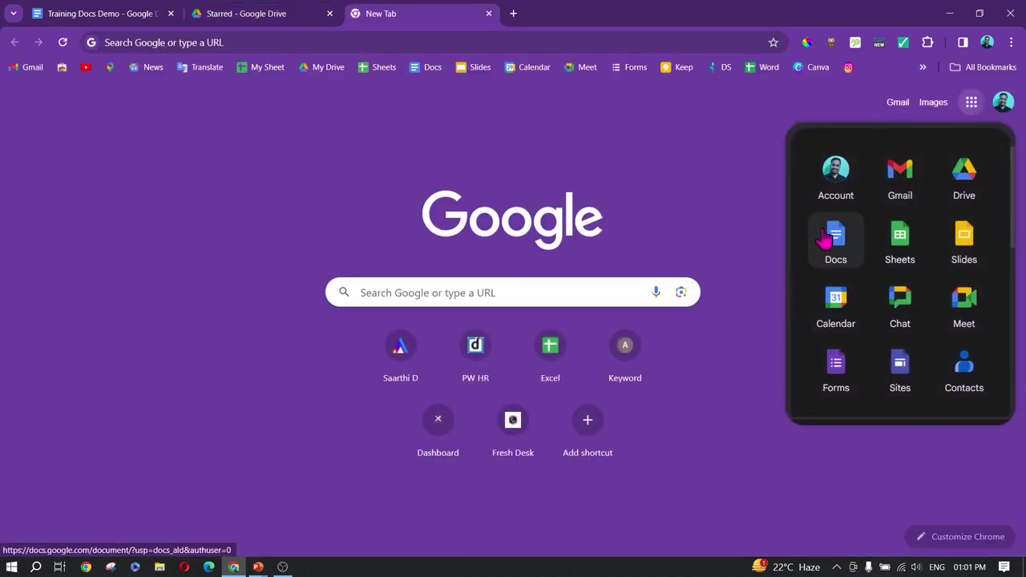
left_click(489, 13)
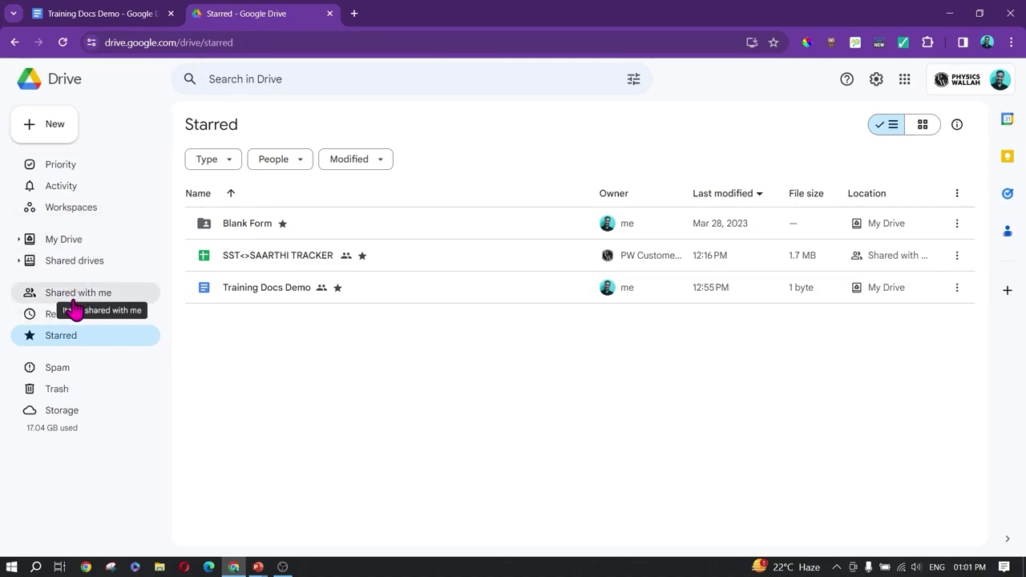
Find the Training Demo Folder in My Drive and open it.
left_click(67, 239)
scroll(321, 423, "down", 4)
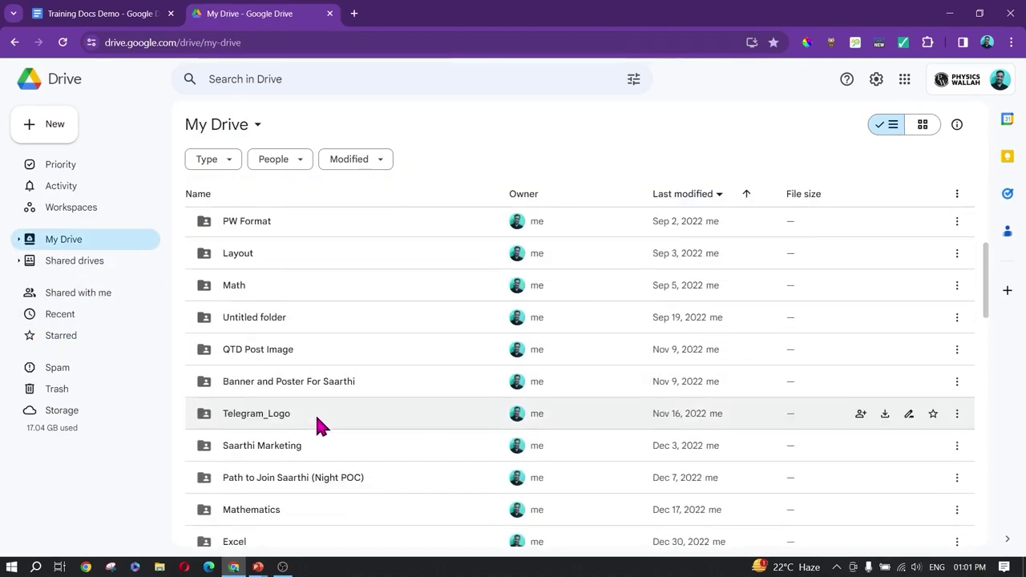
scroll(318, 427, "up", 4)
scroll(317, 425, "down", 12)
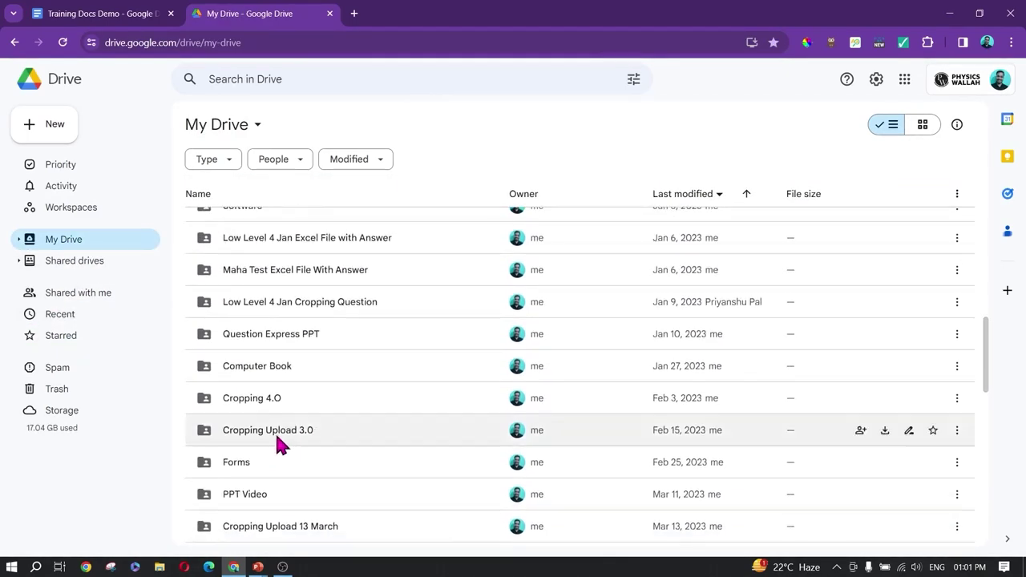
scroll(297, 465, "down", 4)
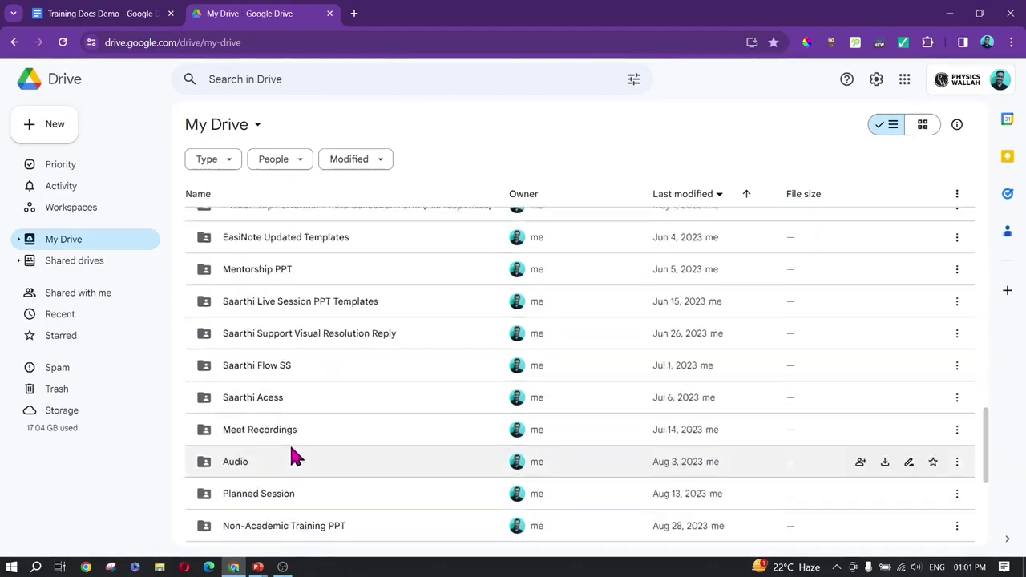
scroll(294, 433, "down", 8)
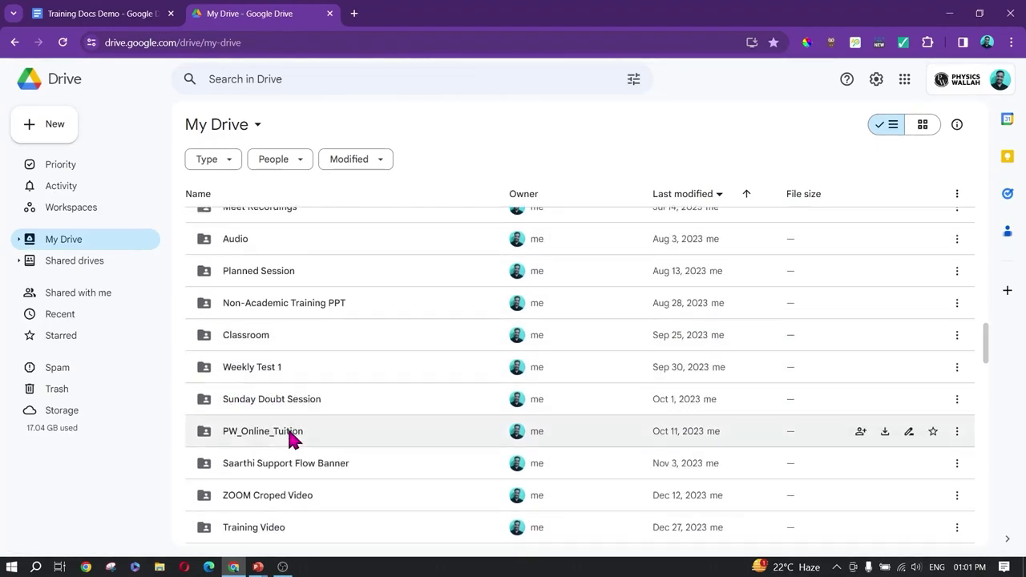
scroll(288, 393, "up", 4)
scroll(270, 430, "down", 2)
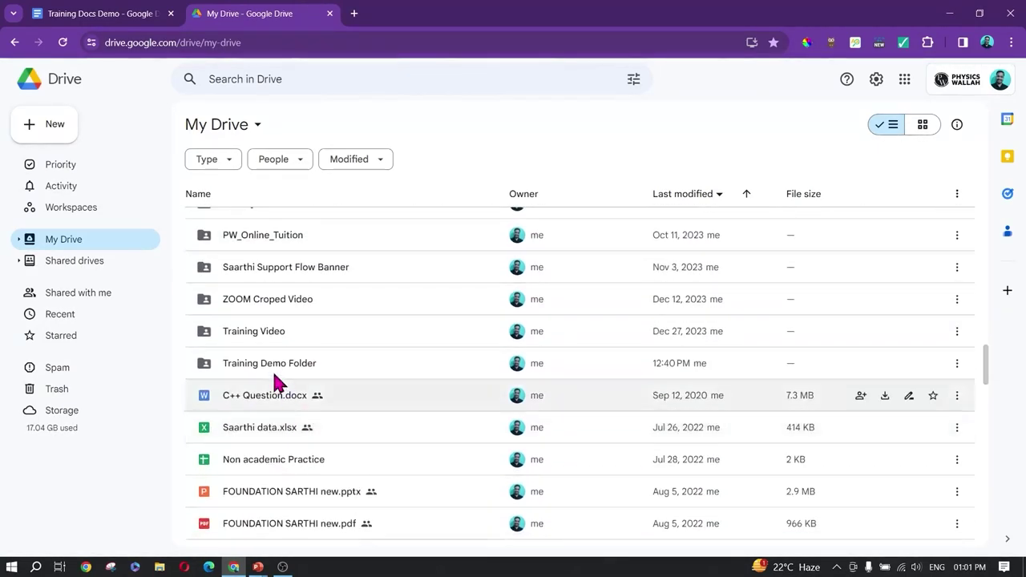
double_click(271, 372)
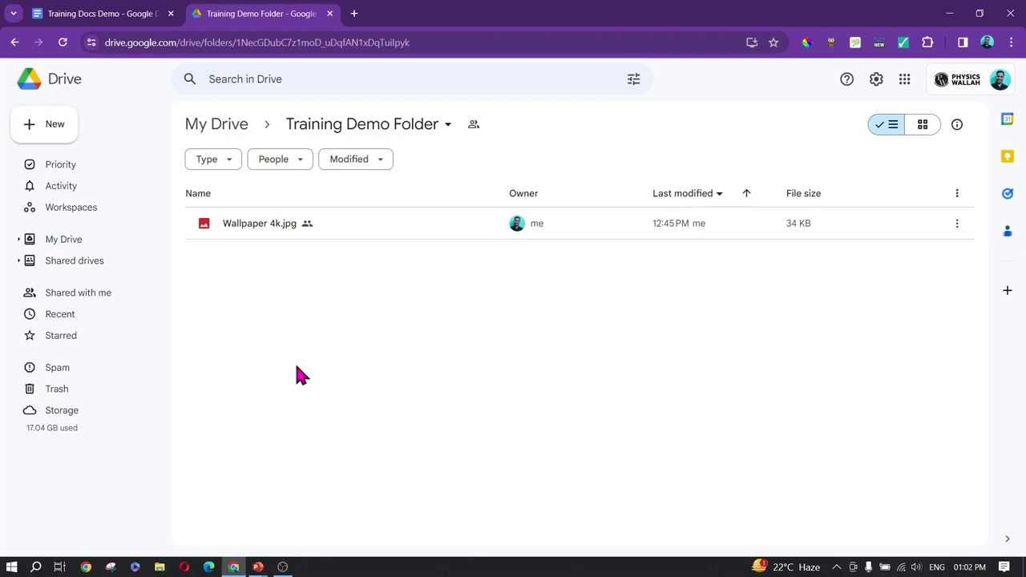
Create a blank Google Docs document inside the Training Demo Folder, accepting that it is shared with the folder's people.
right_click(321, 307)
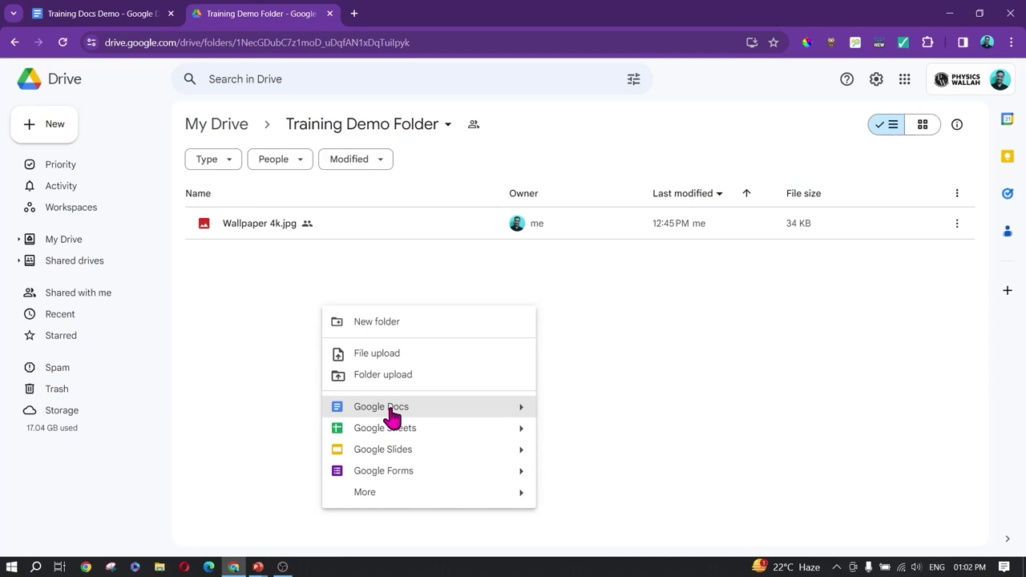
left_click(389, 408)
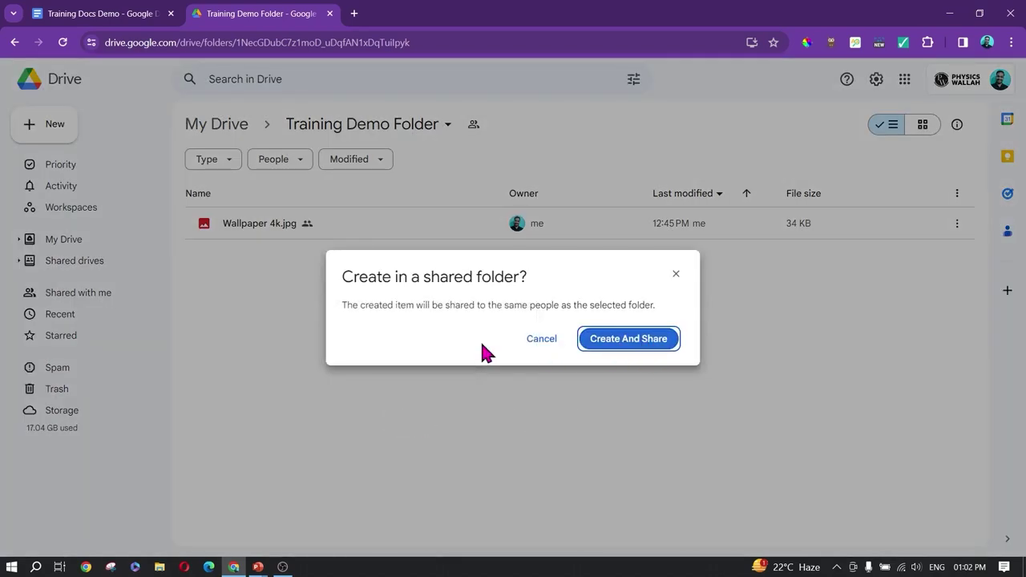
left_click(621, 351)
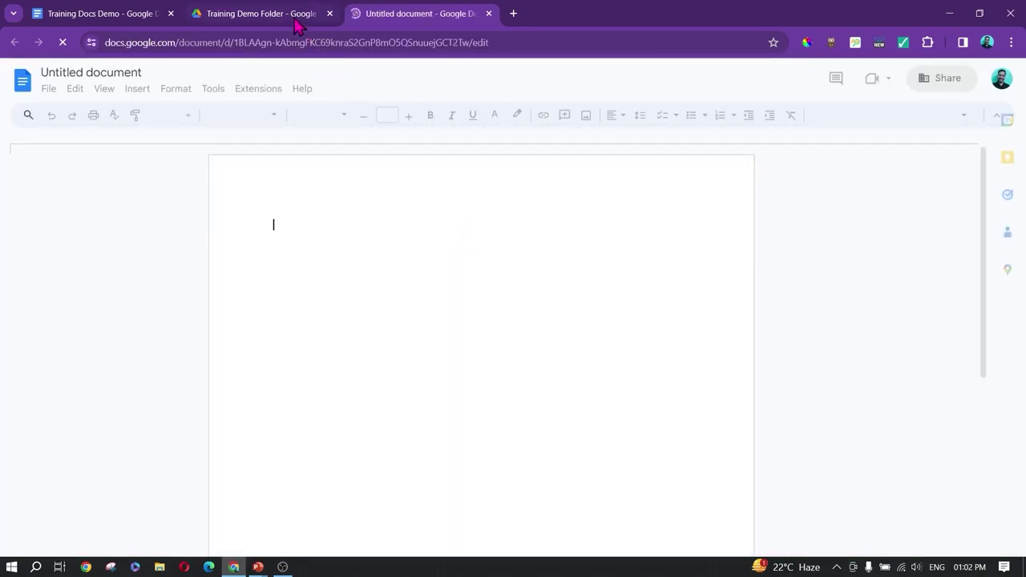
left_click(295, 23)
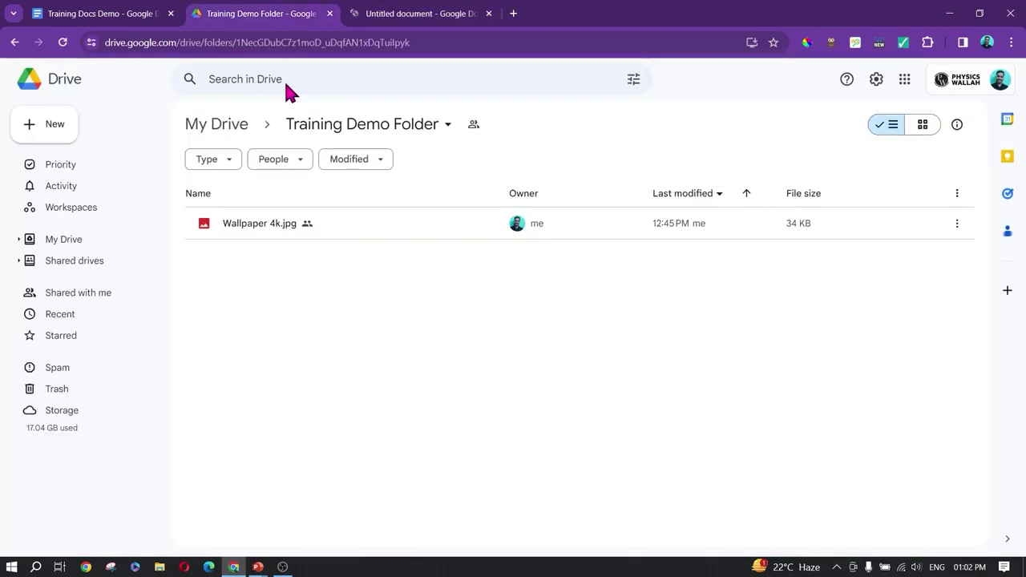
left_click(405, 19)
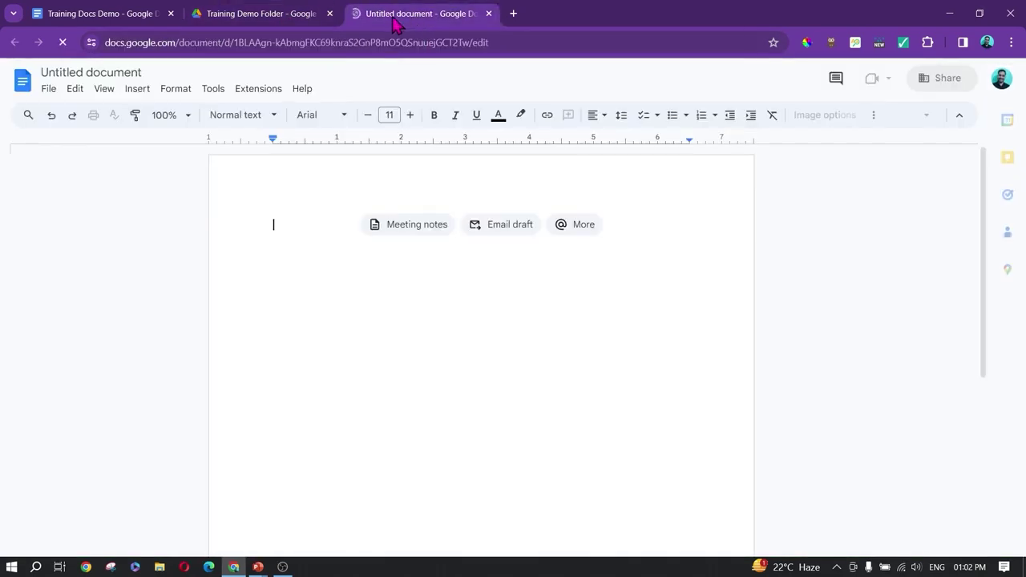
left_click(281, 19)
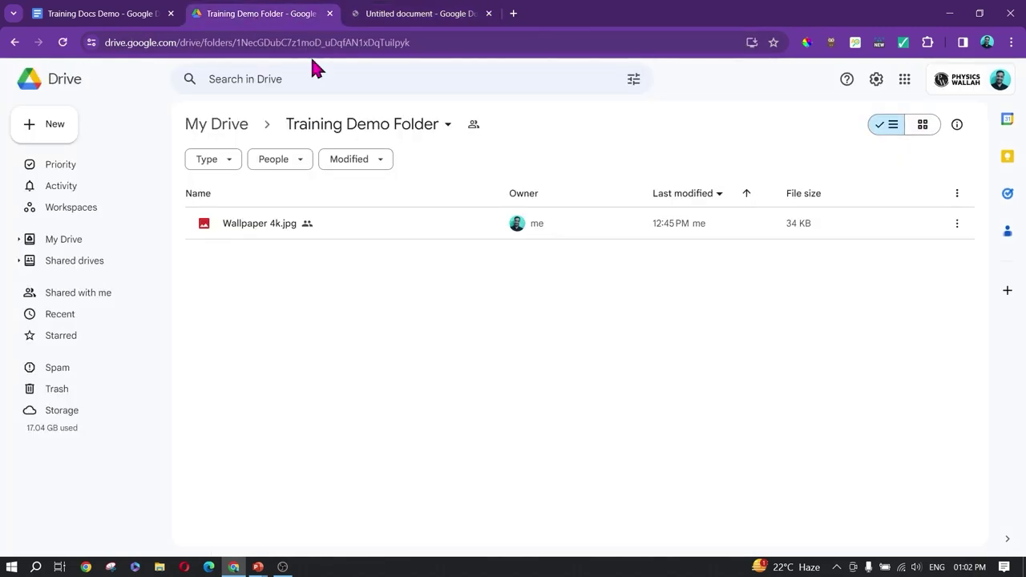
Rename the new untitled document as "Docs within folder".
left_click(407, 21)
left_click(105, 72)
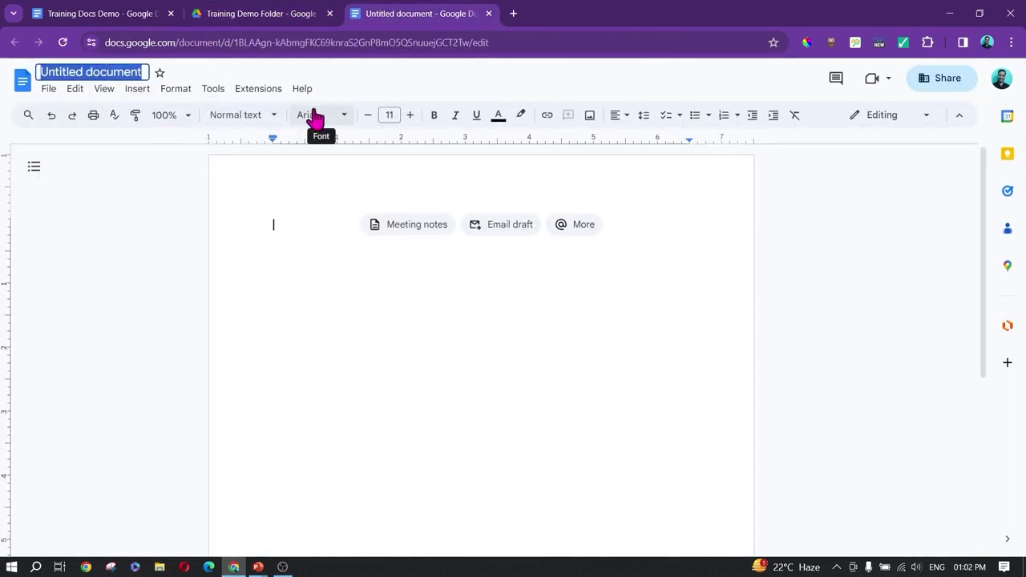
type("D")
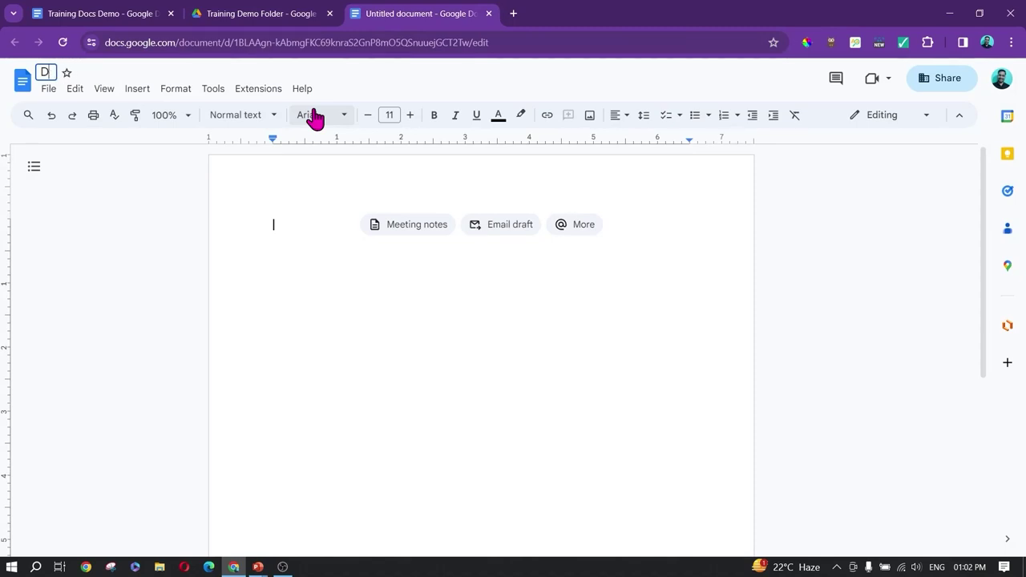
type("coocs wi")
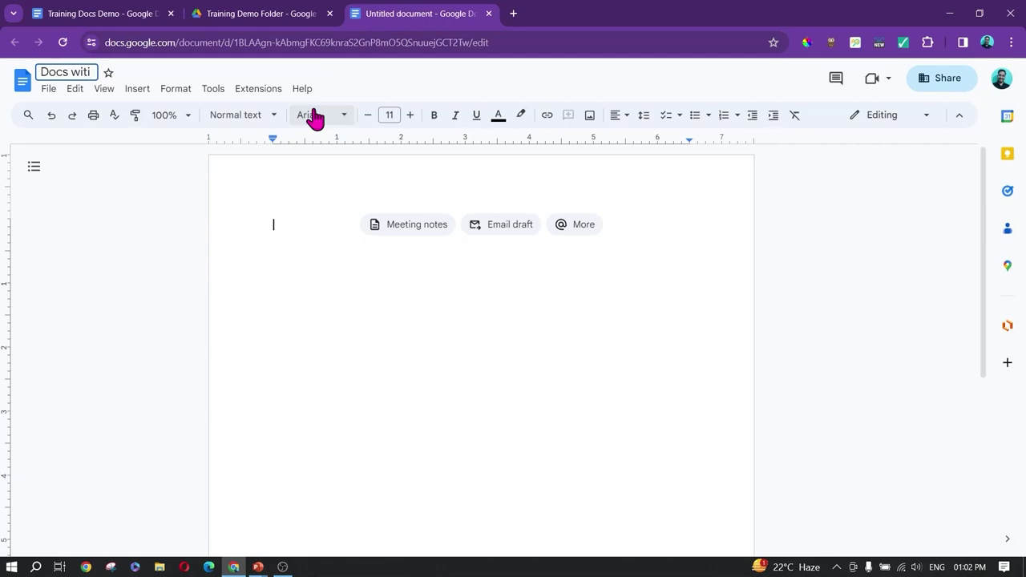
type("thin folder")
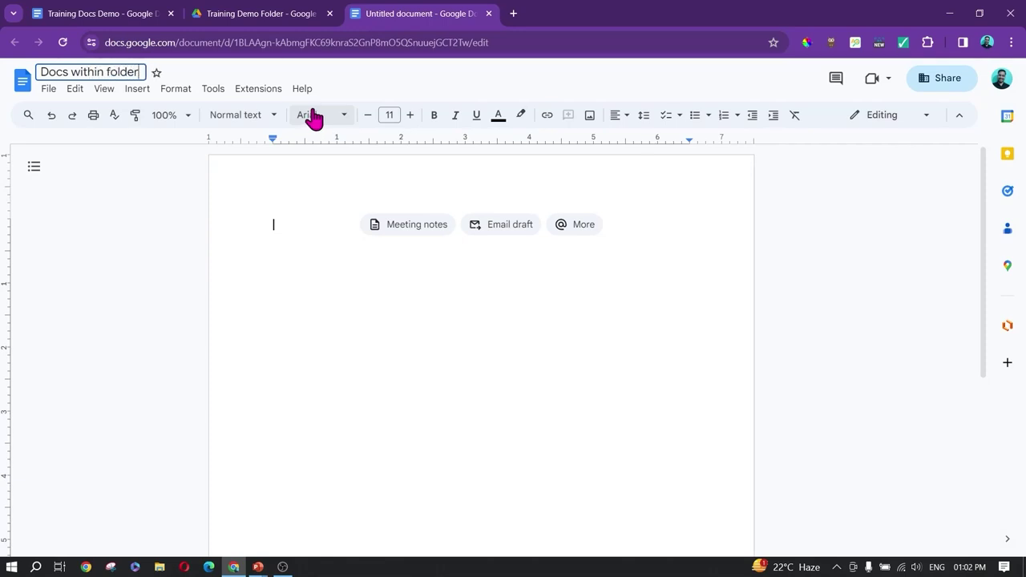
left_click(322, 211)
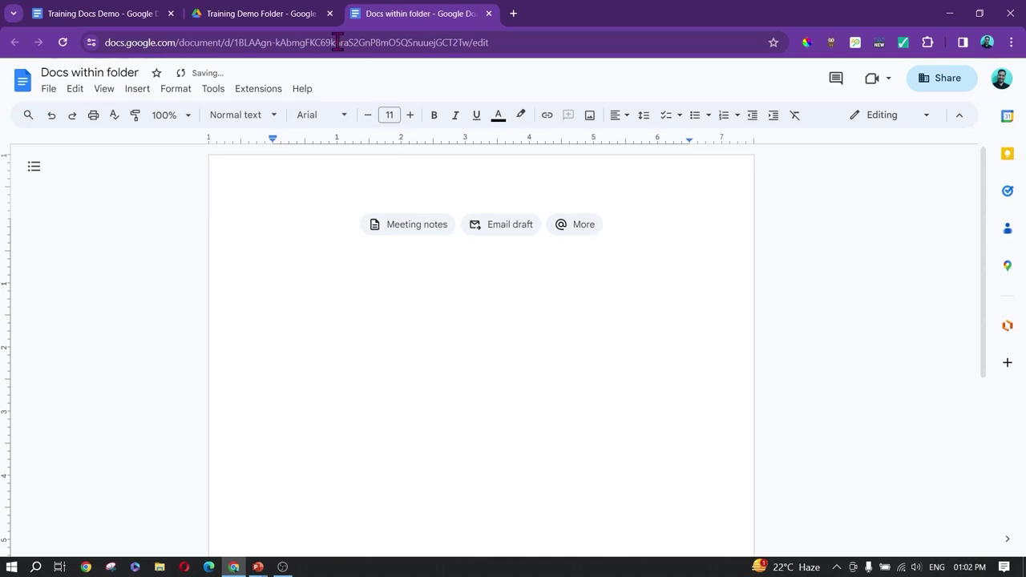
Refresh the Training Demo Folder listing in Drive to check the new document's name, and return to the document.
left_click(268, 12)
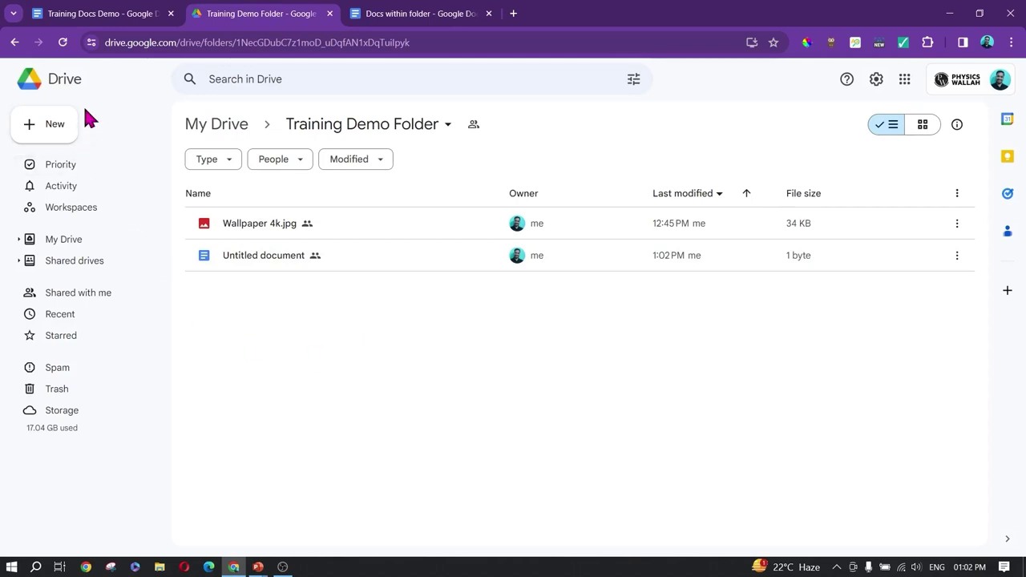
left_click(63, 43)
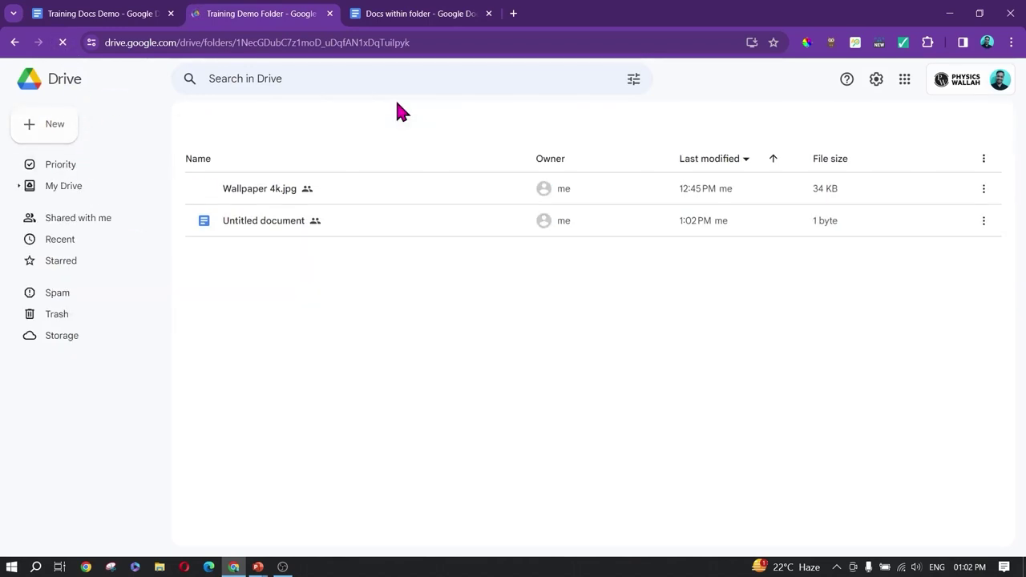
left_click(419, 20)
left_click(240, 24)
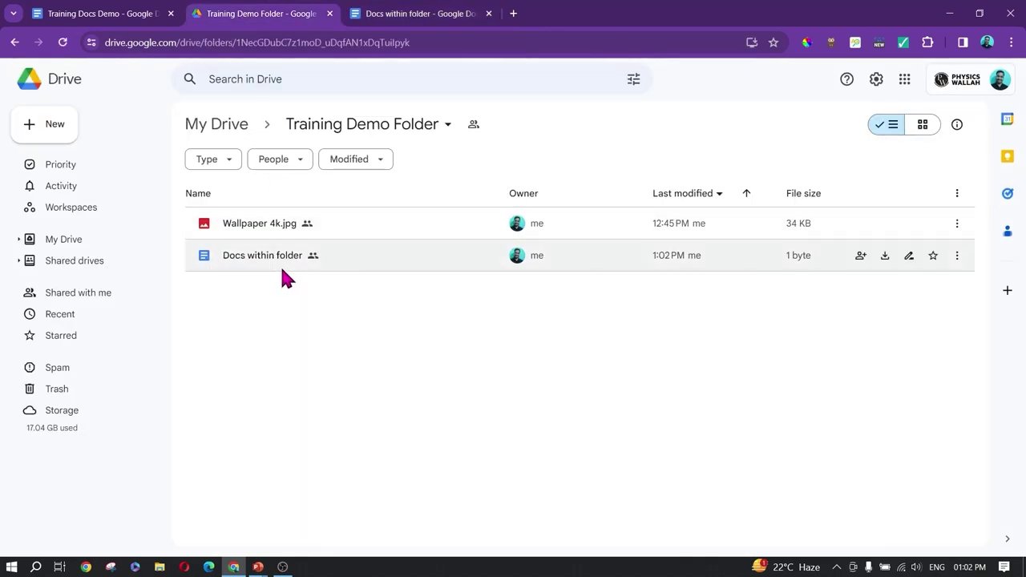
left_click(417, 14)
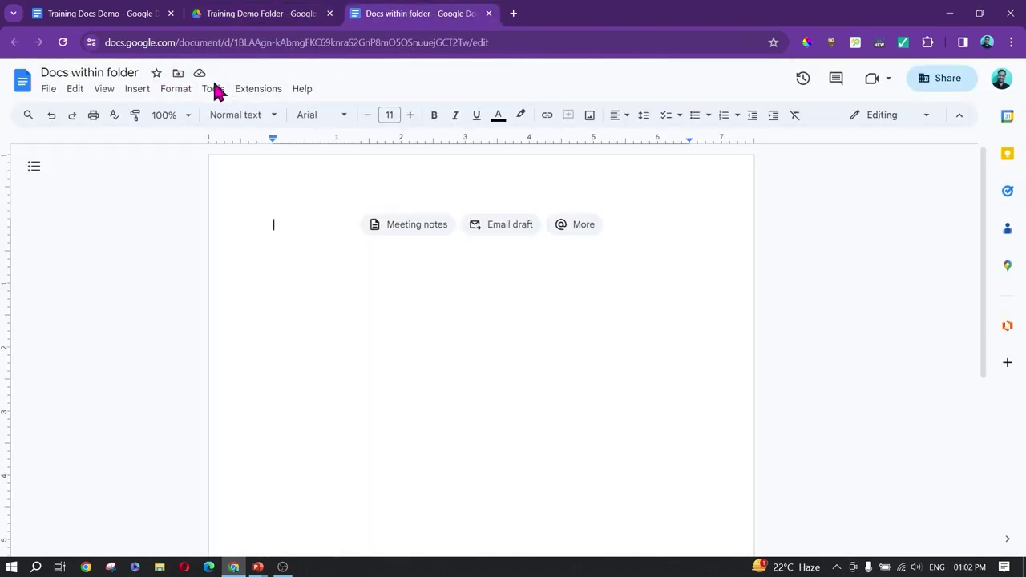
View the Training Demo Folder's file list in Drive and go back to the Docs within folder document.
left_click(241, 14)
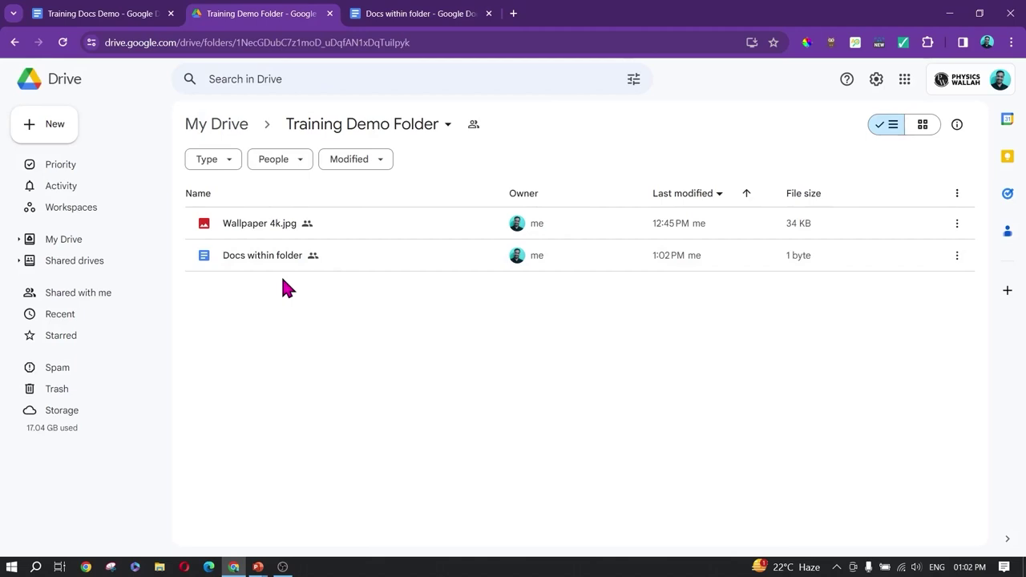
left_click(440, 10)
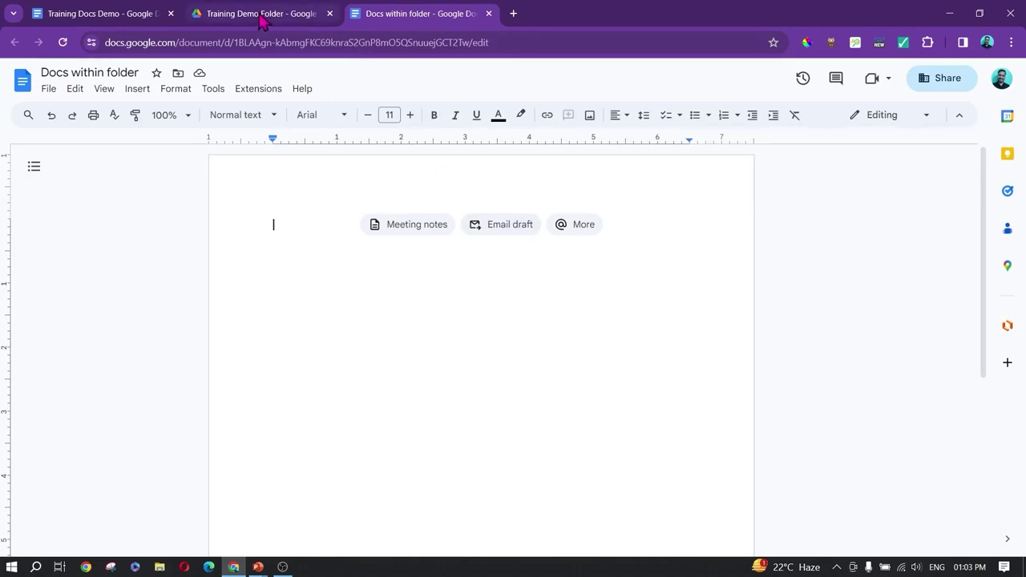
mouse_move(263, 21)
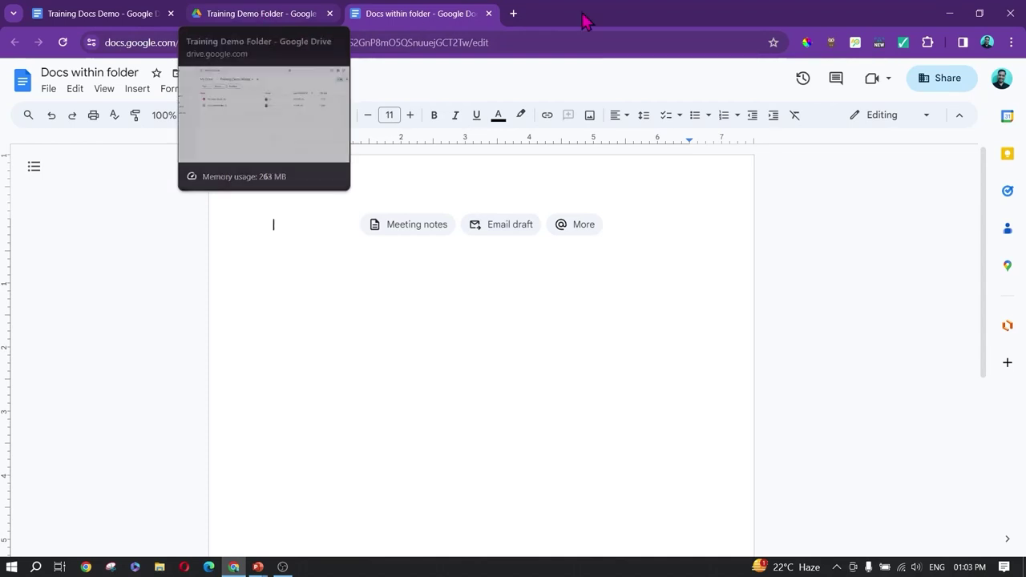
Create a blank document from the docs.new address in a new browser tab, and close that tab.
left_click(514, 13)
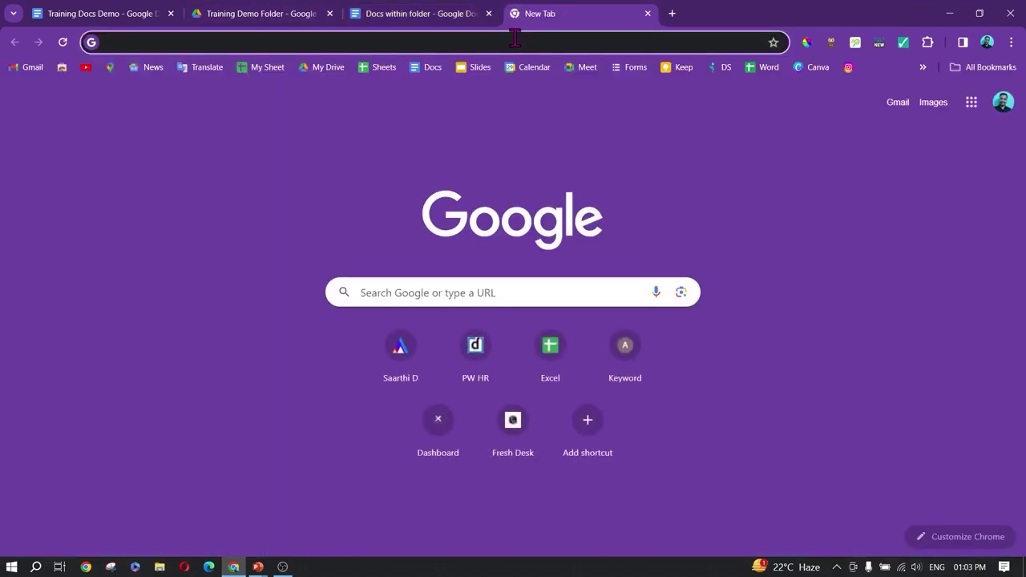
left_click(517, 41)
type("s")
key("BackSpace")
key("BackSpace")
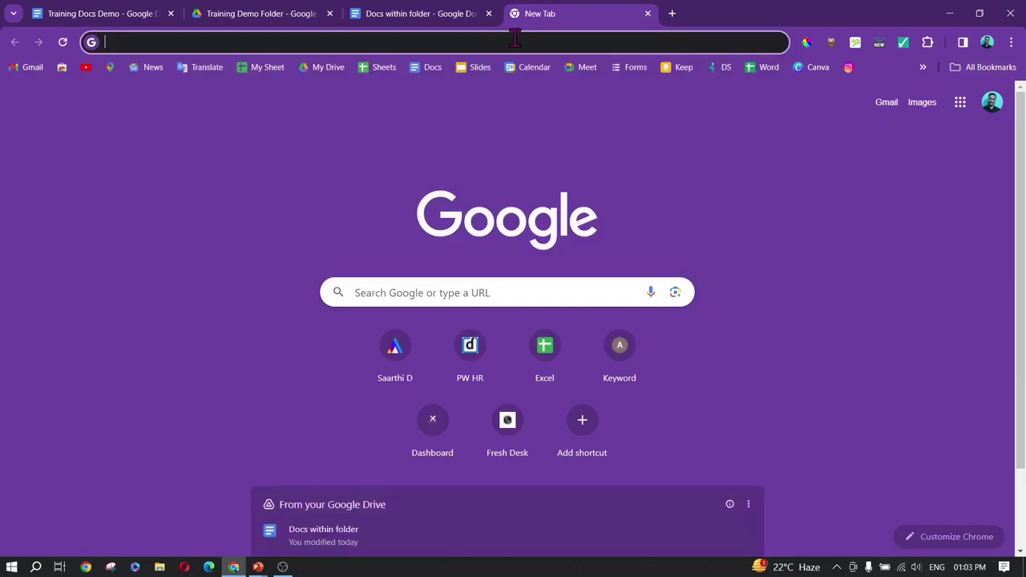
type("docs")
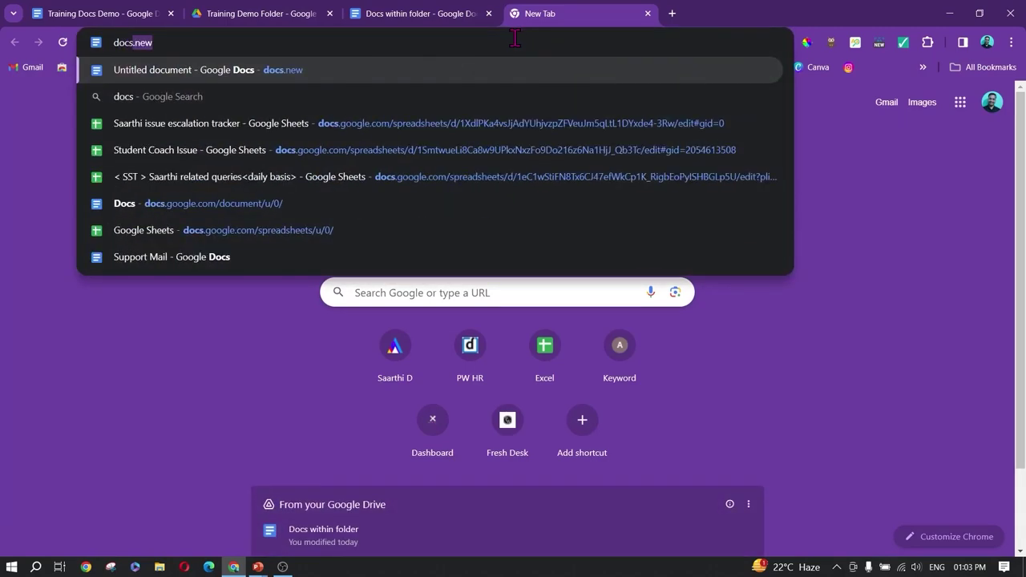
type(".new")
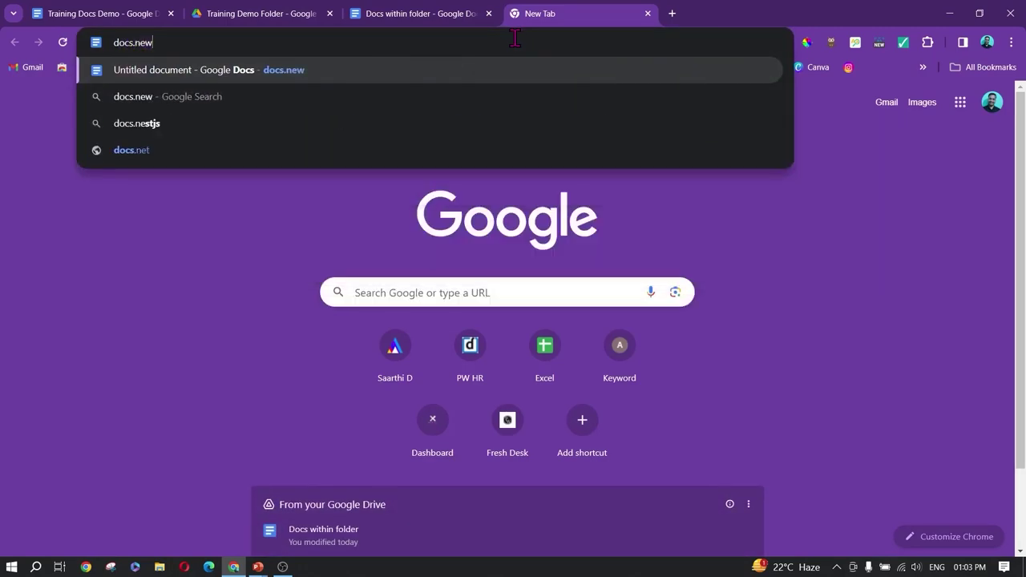
key("Return")
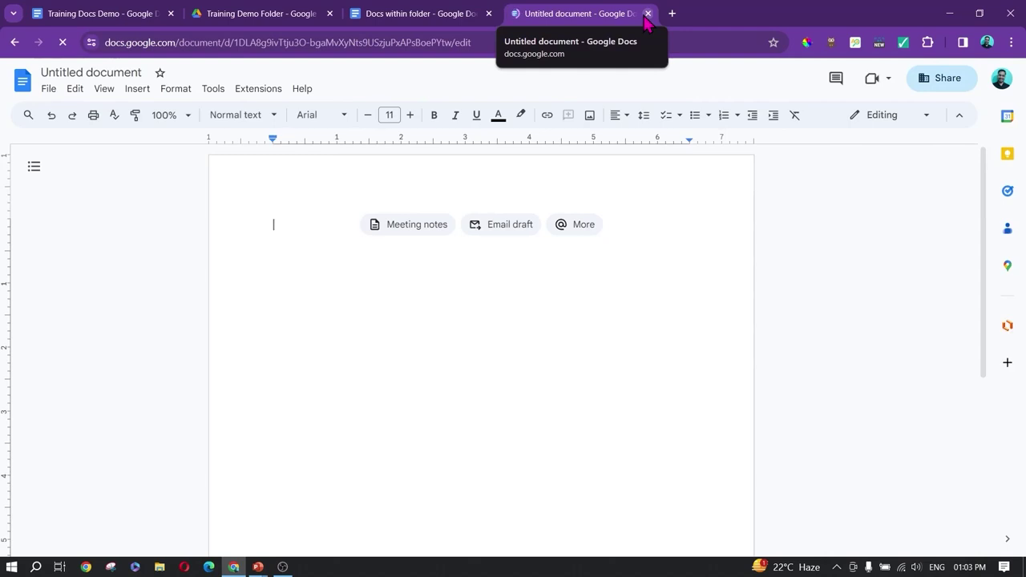
left_click(648, 14)
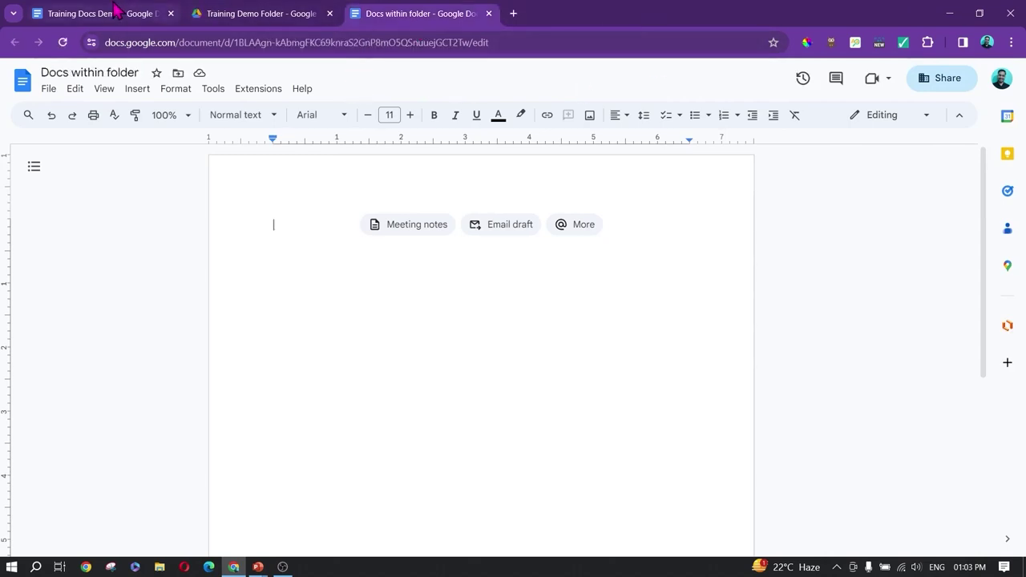
Check the current Drive location of the Docs within folder document without moving it.
left_click(80, 14)
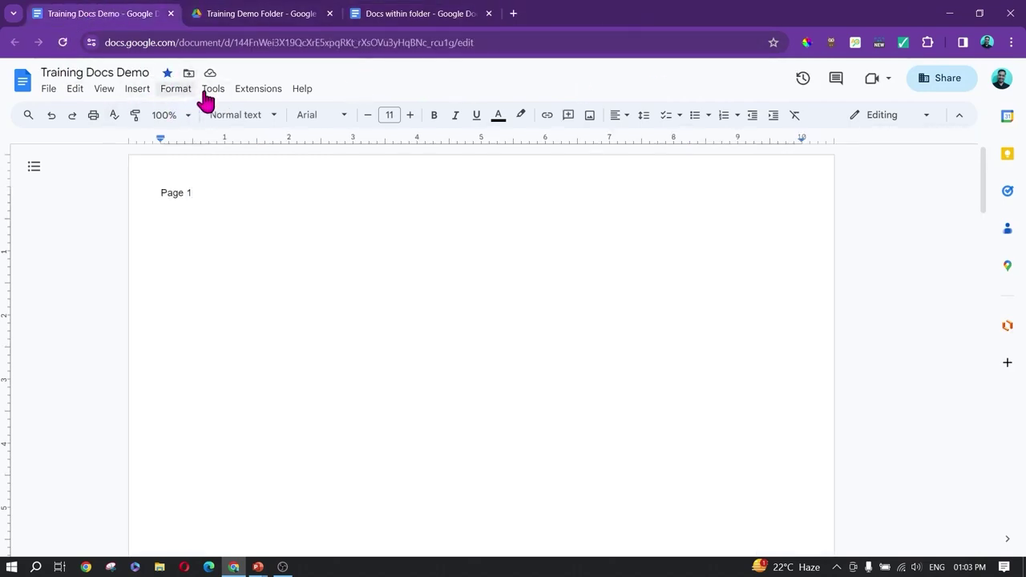
left_click(395, 14)
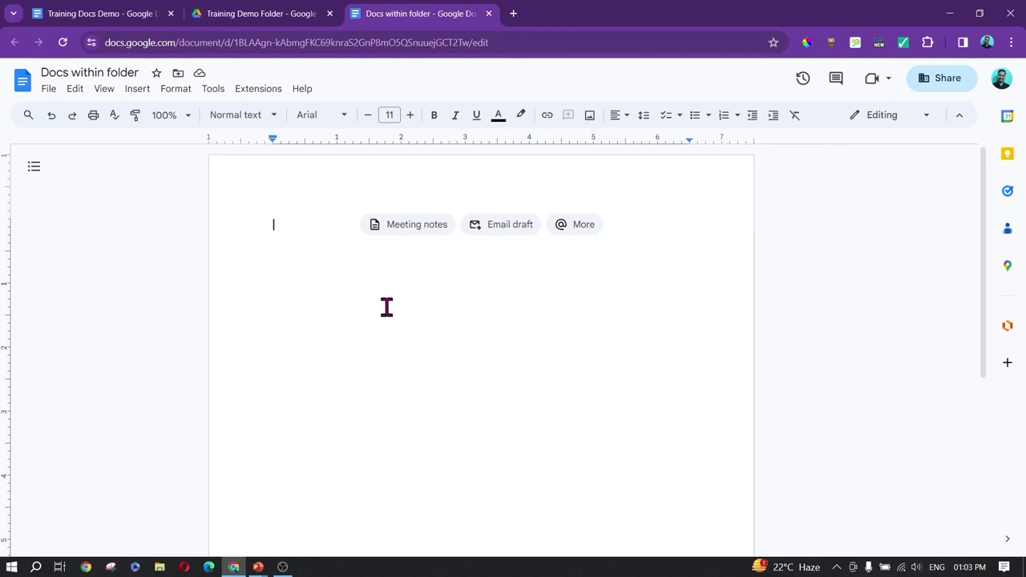
left_click(218, 14)
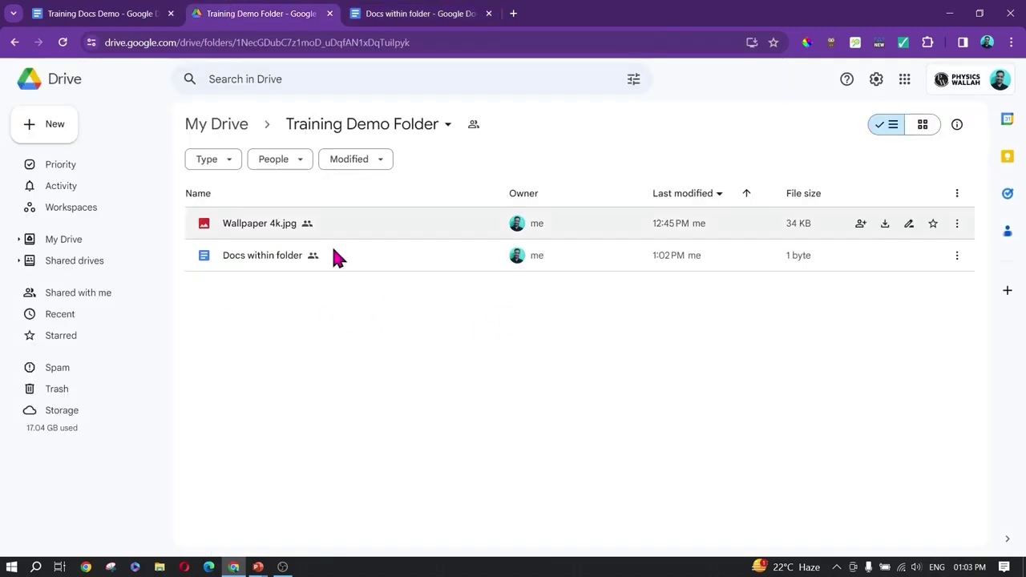
left_click(101, 6)
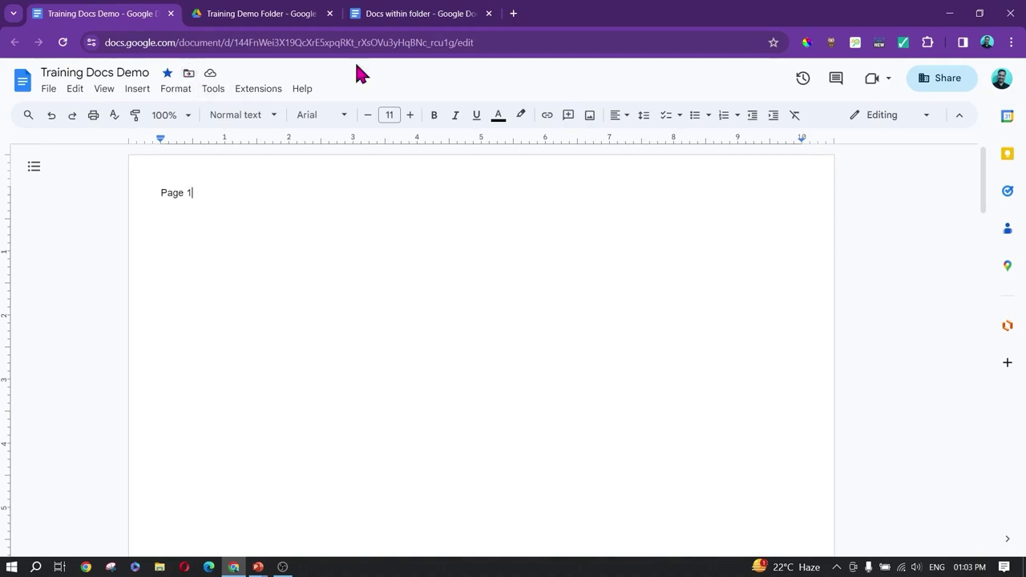
key("ctrl+shift+Tab")
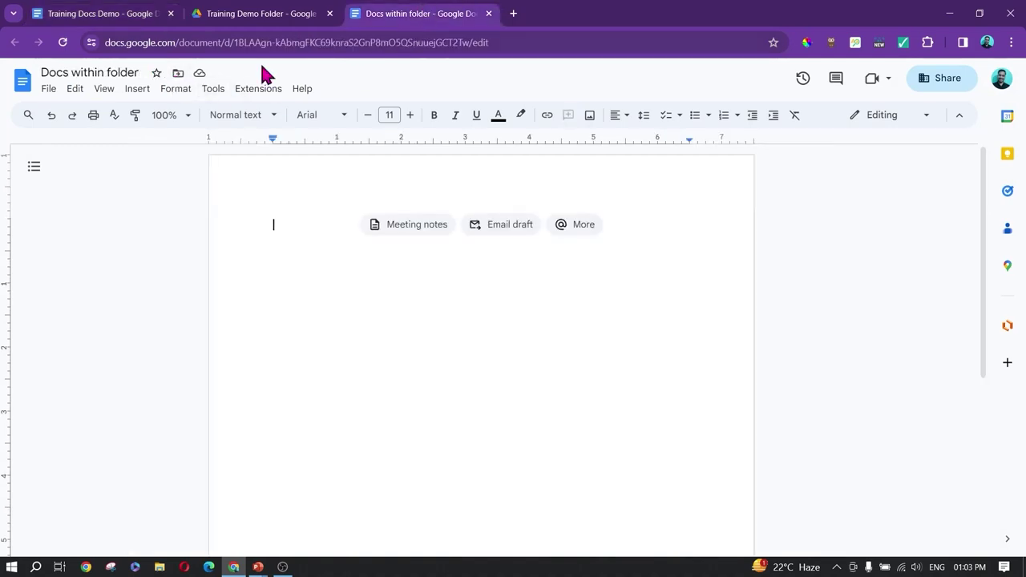
left_click(177, 74)
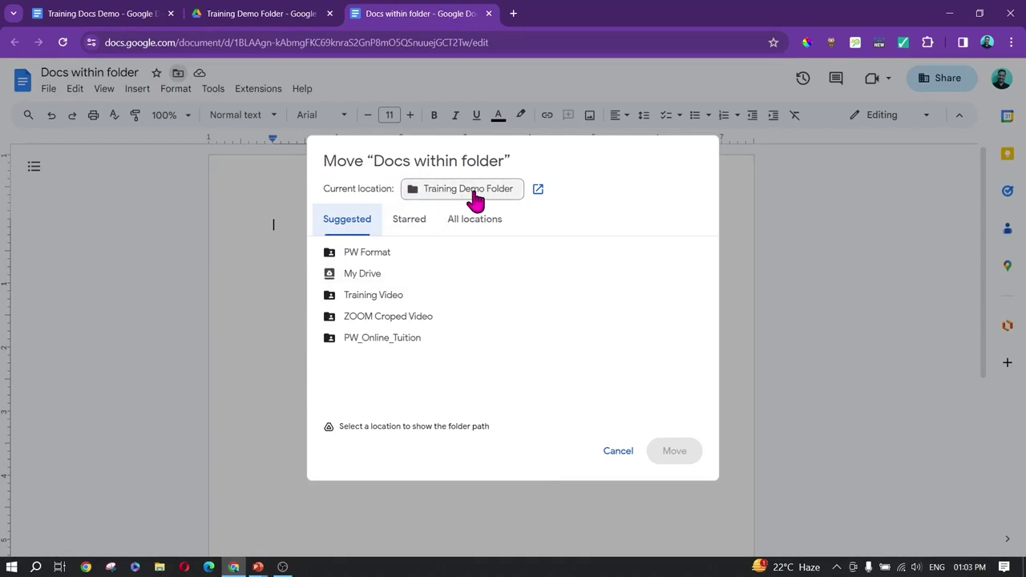
left_click(763, 302)
Move the Training Docs Demo document into the Training Demo Folder, and view that folder's listing in Drive.
key("ctrl+1")
left_click(189, 74)
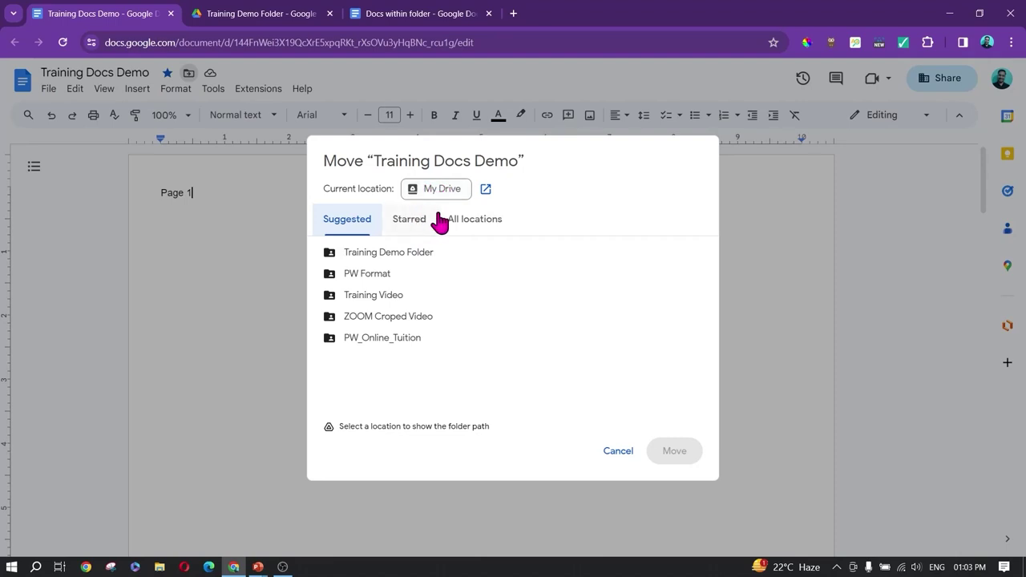
left_click(408, 255)
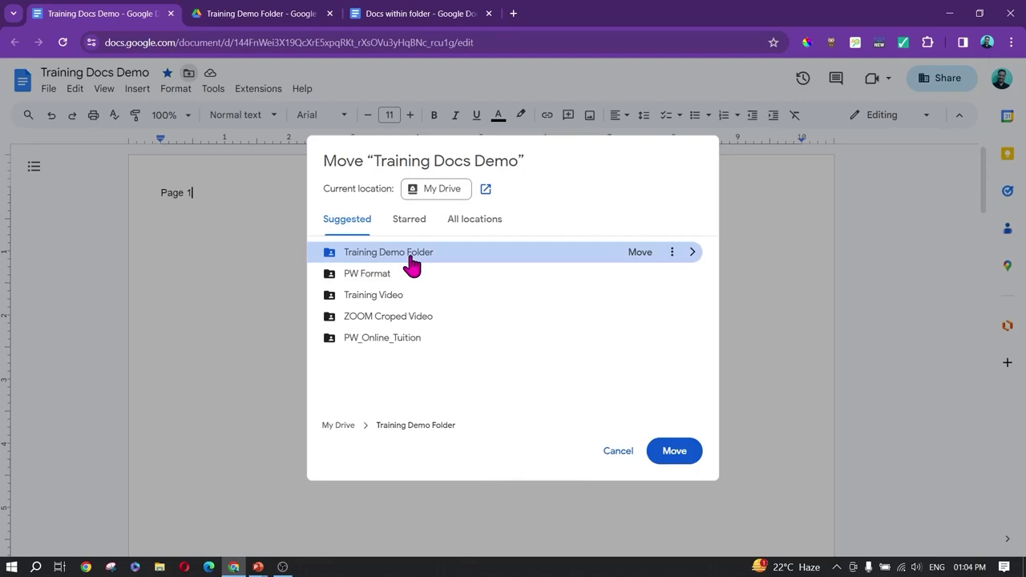
left_click(678, 452)
left_click(634, 340)
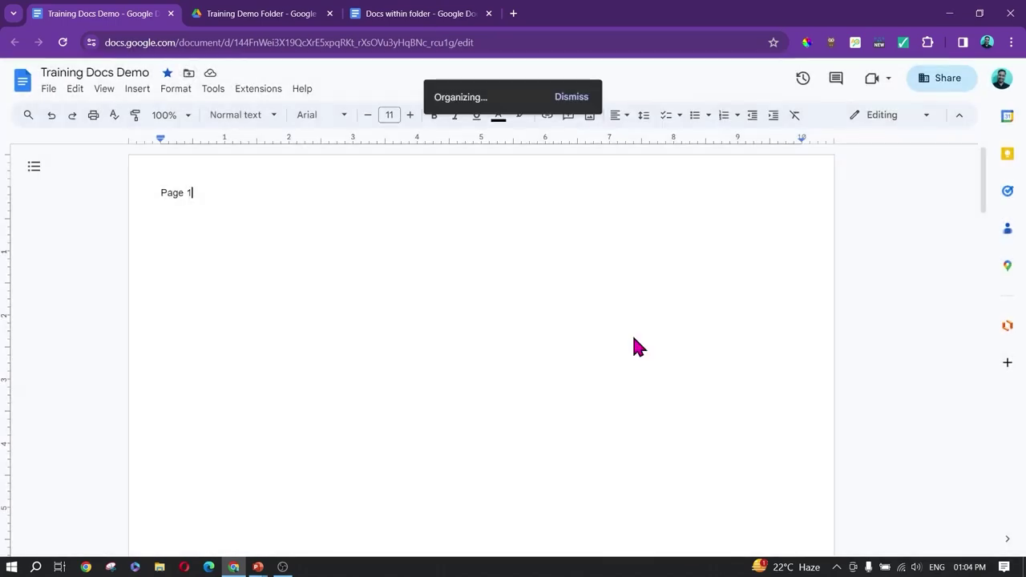
left_click(281, 14)
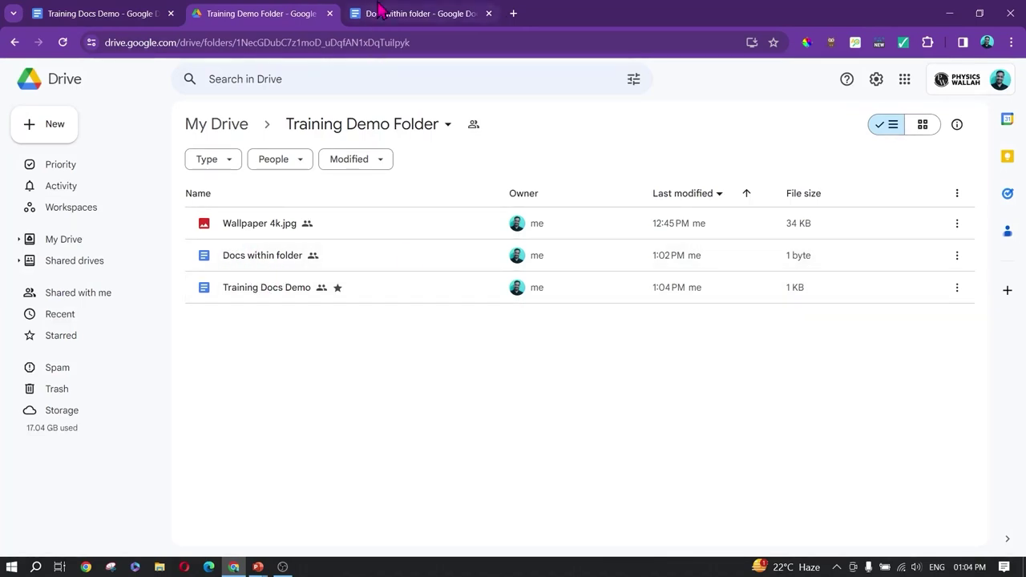
mouse_move(409, 8)
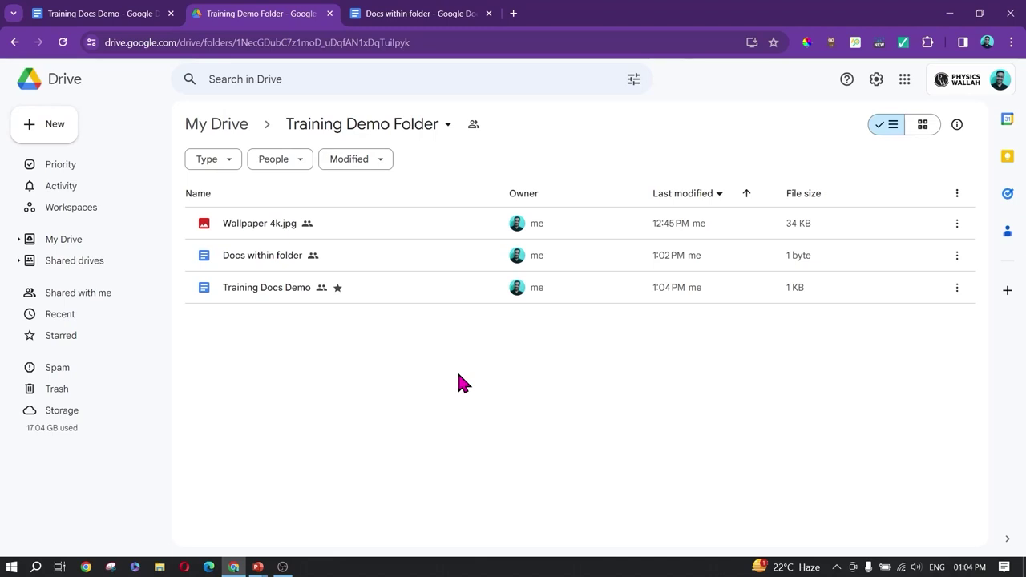
left_click(513, 13)
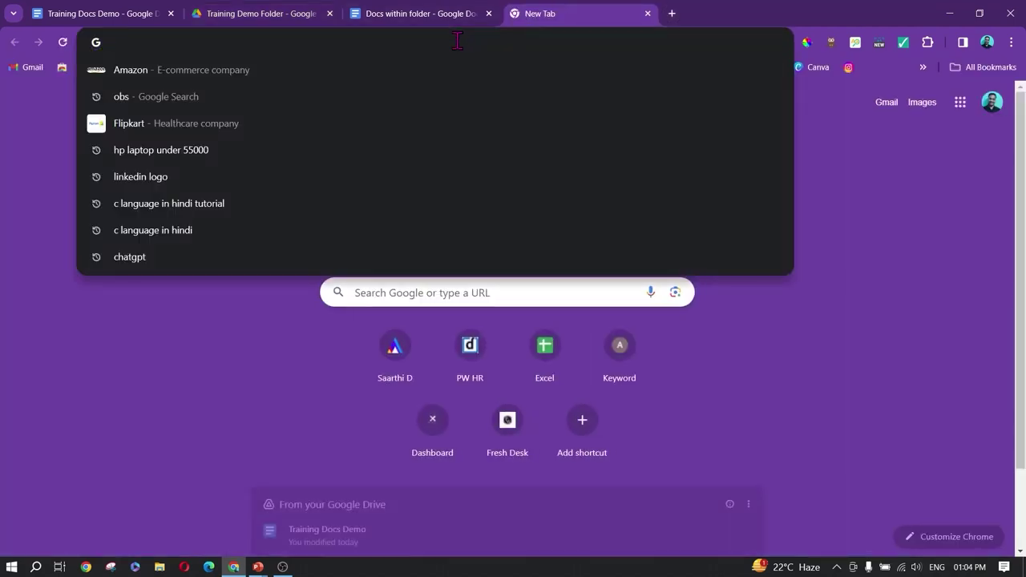
type("docs.")
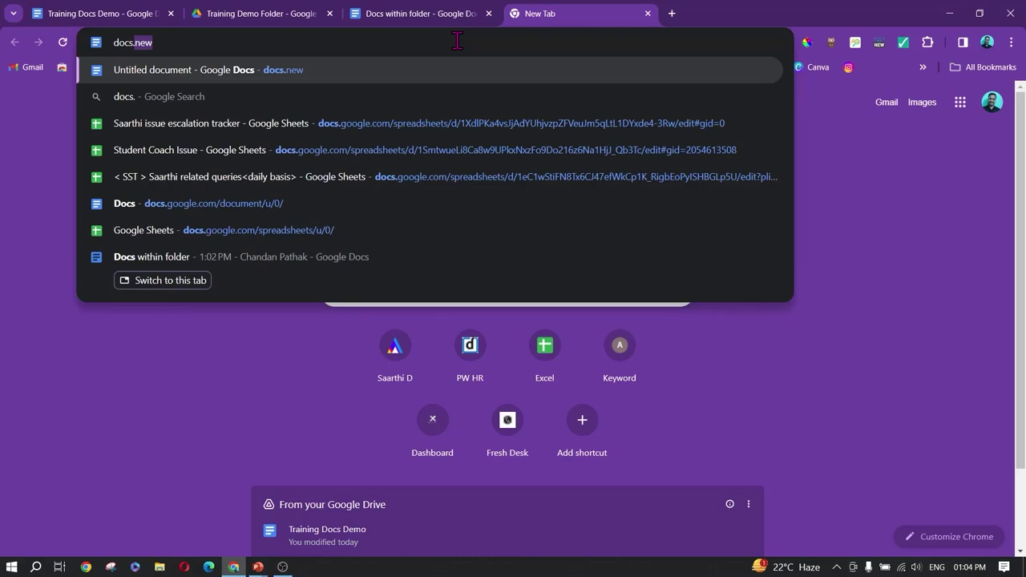
left_click(647, 14)
Browse the recent files available to open from the Docs within folder document, and leave without opening one.
left_click(411, 11)
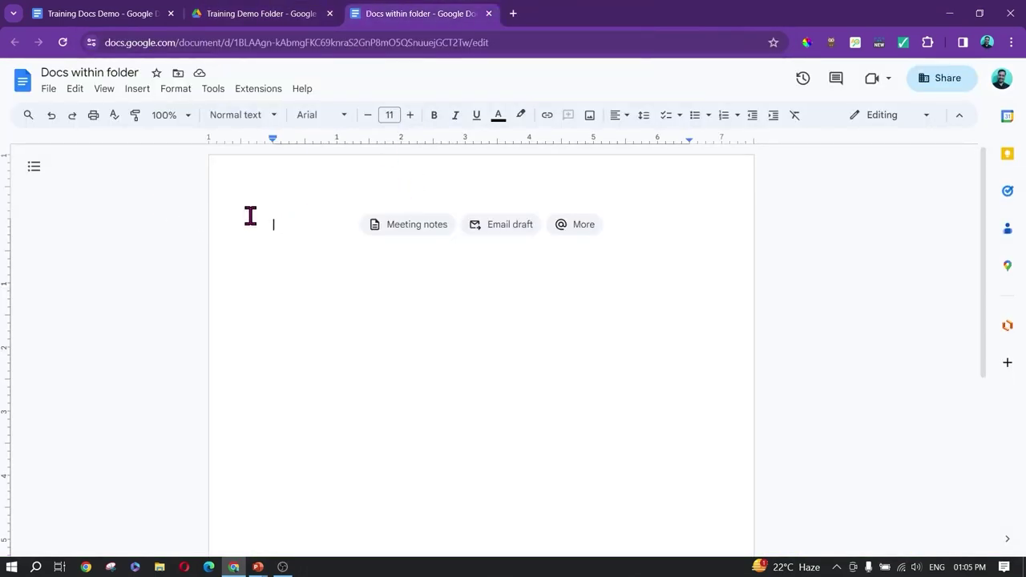
left_click(267, 15)
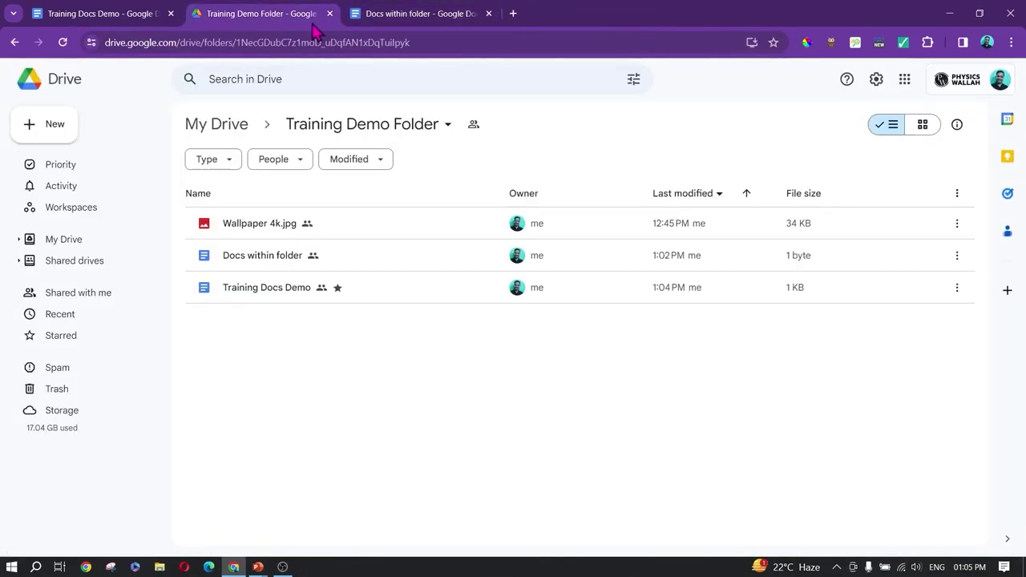
left_click(430, 14)
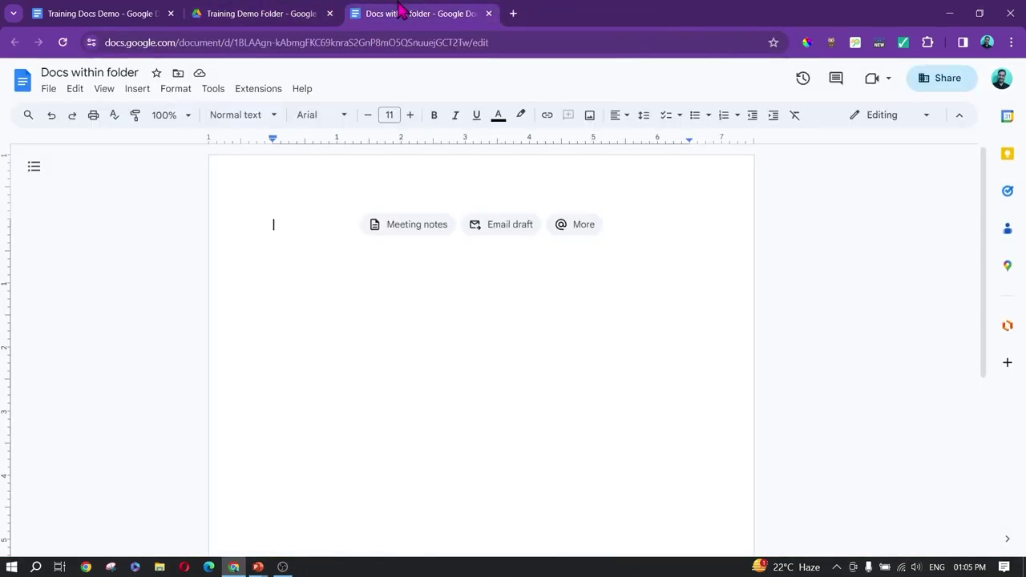
left_click(49, 90)
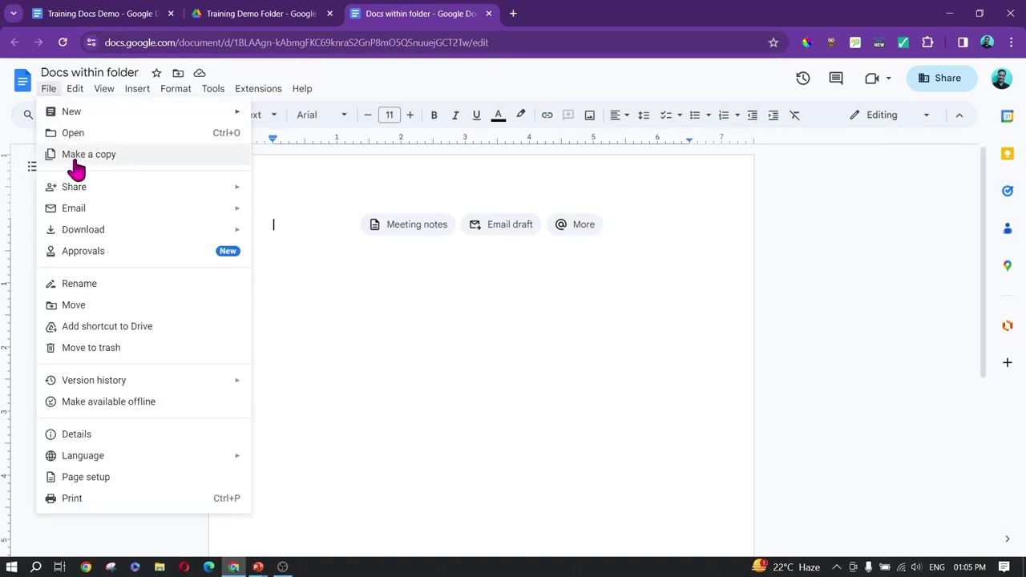
mouse_move(77, 116)
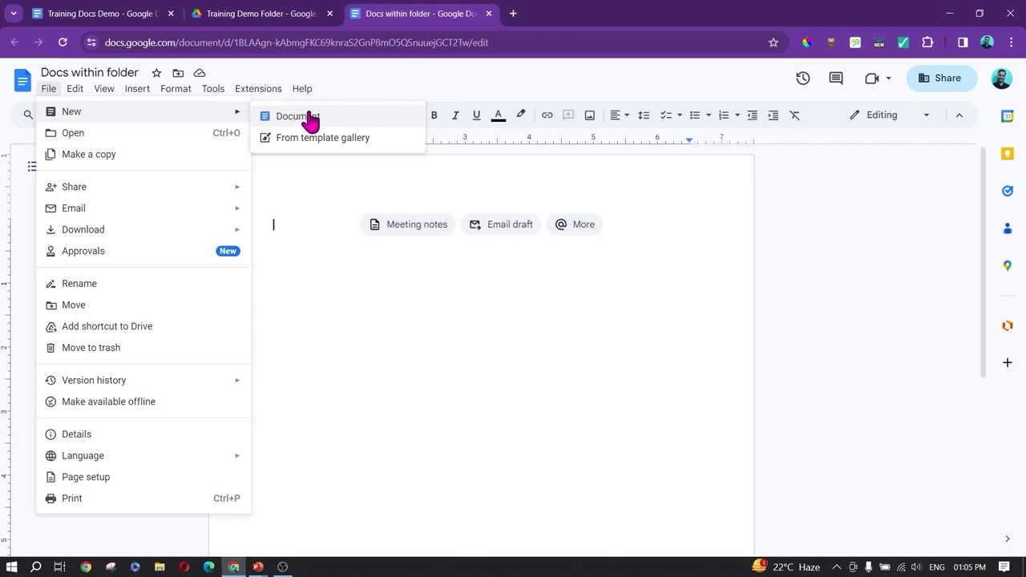
left_click(191, 137)
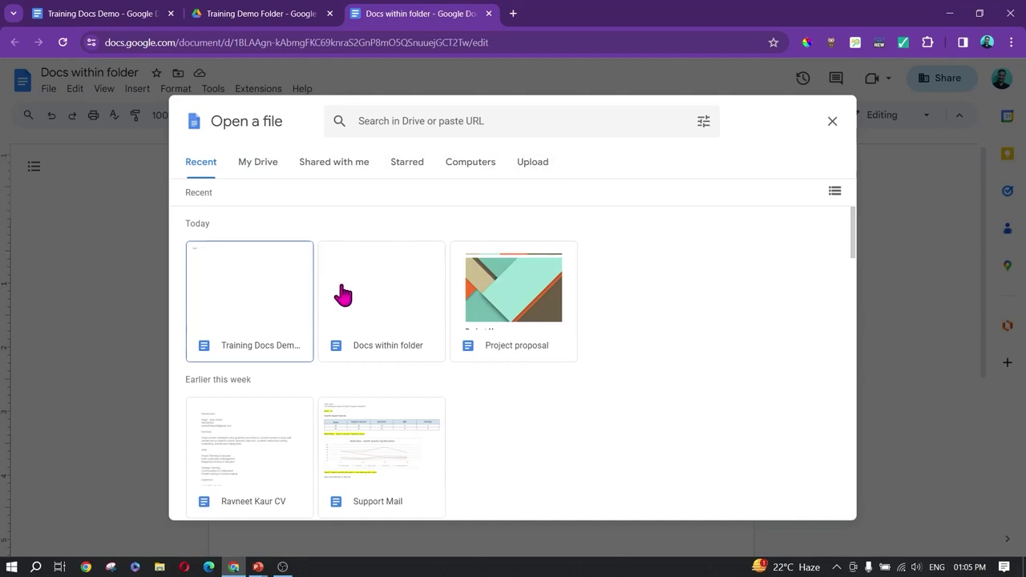
scroll(270, 351, "down", 2)
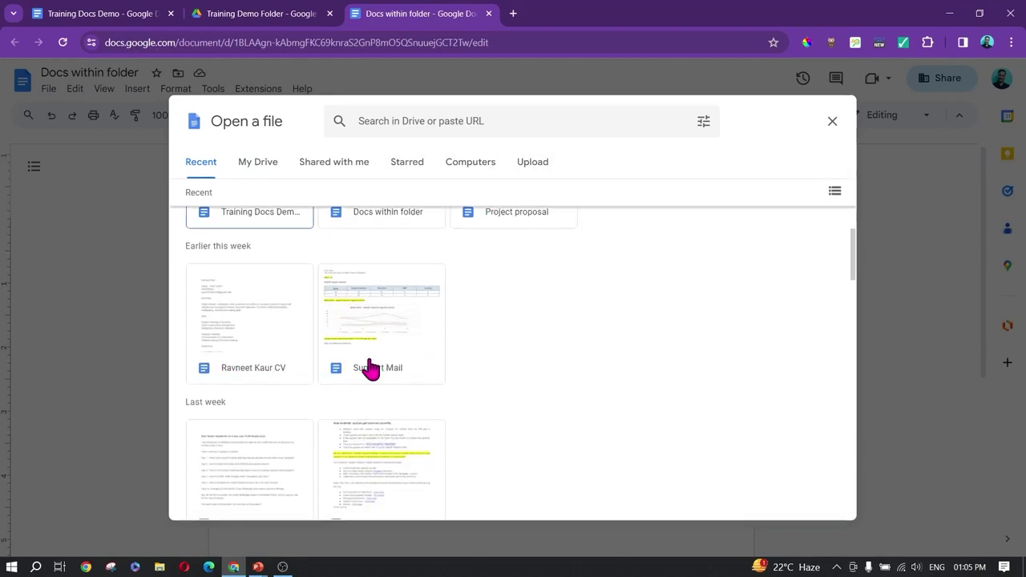
scroll(388, 340, "up", 2)
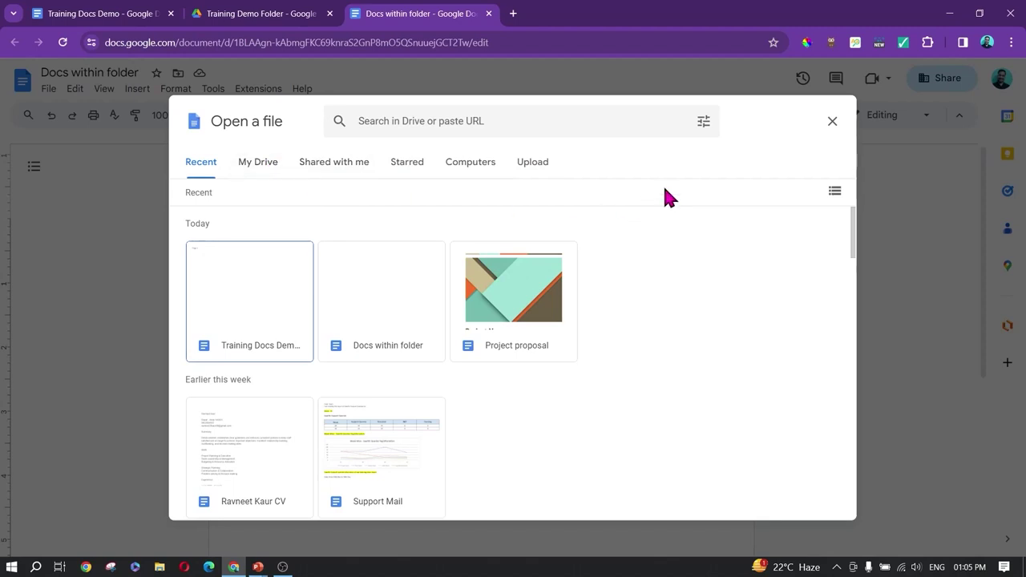
left_click(834, 122)
left_click(49, 89)
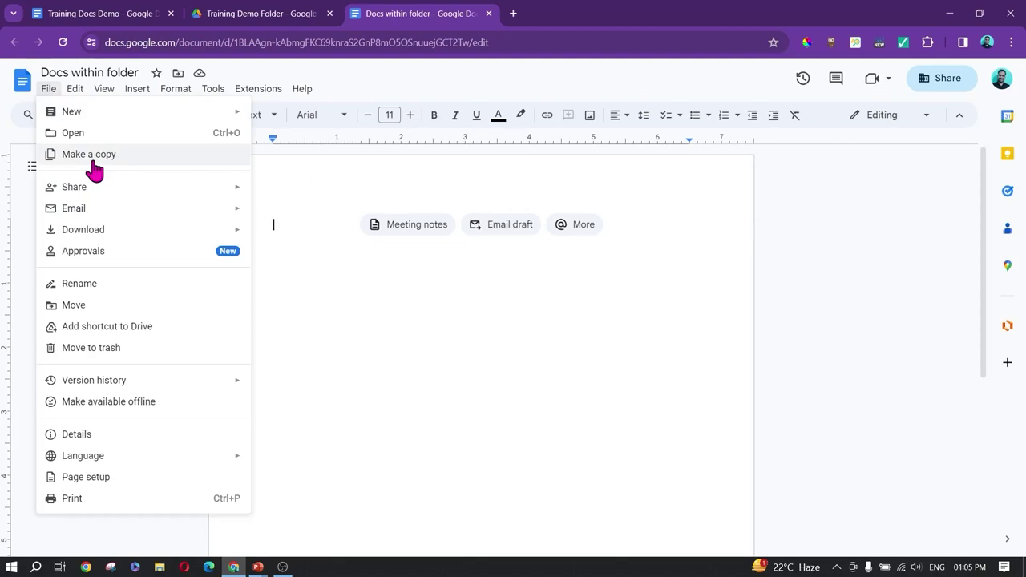
left_click(268, 12)
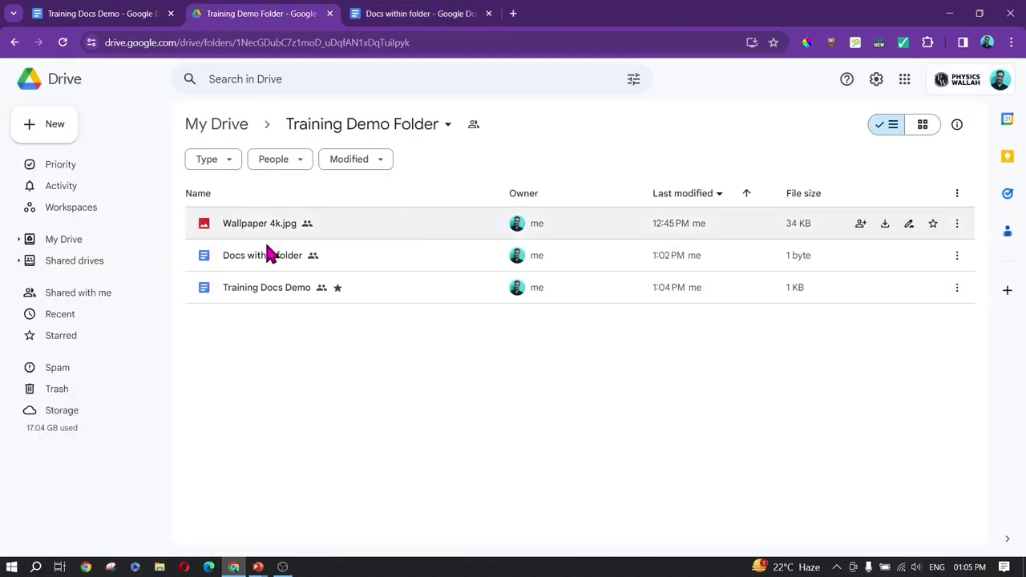
left_click(455, 12)
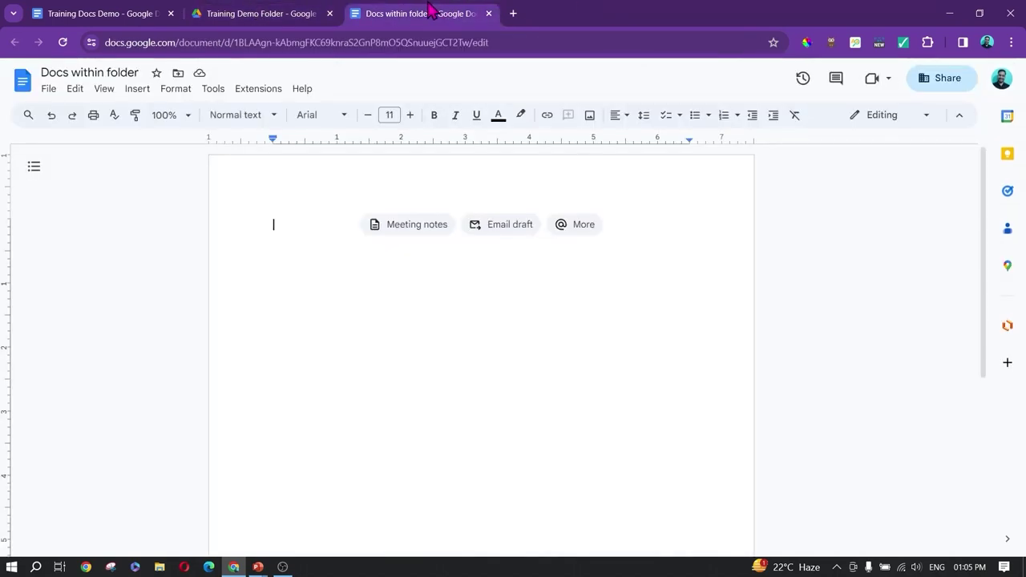
Close the Training Docs Demo document and return to the Docs within folder document.
left_click(133, 11)
left_click(170, 13)
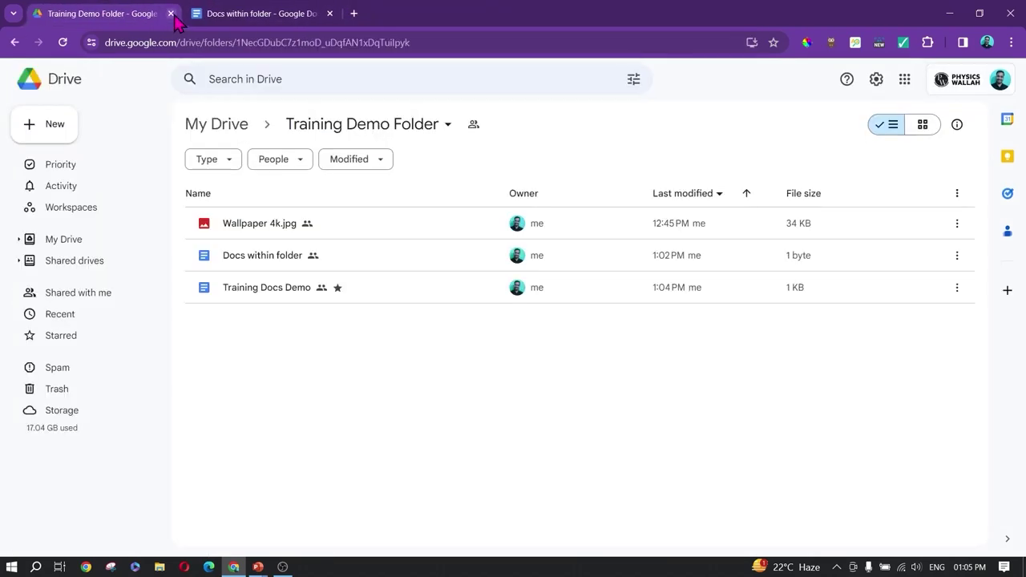
left_click(247, 14)
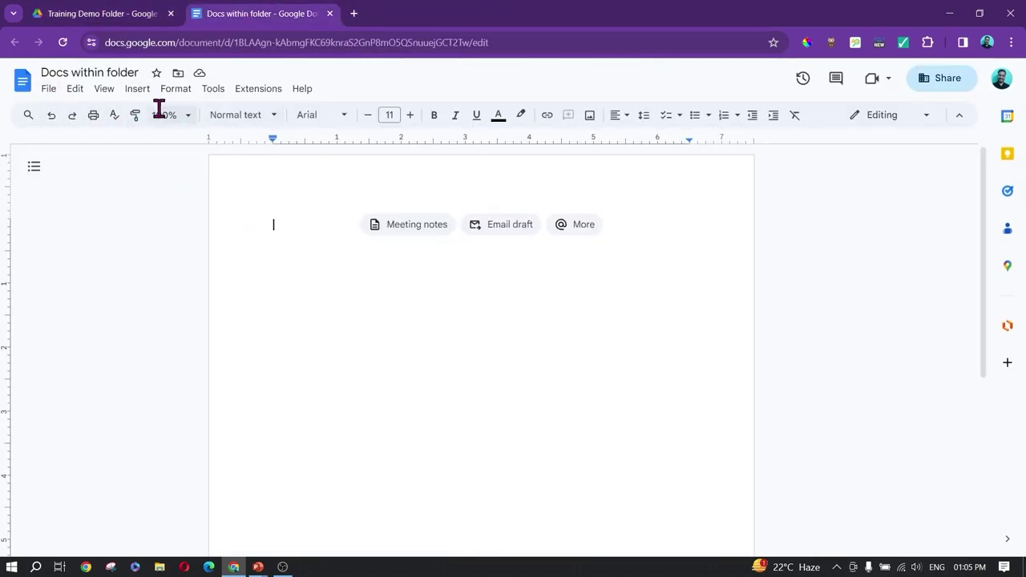
Make a copy of the Docs within folder document in the Training Demo Folder, named Copy of Docs within folder.
left_click(48, 90)
left_click(116, 156)
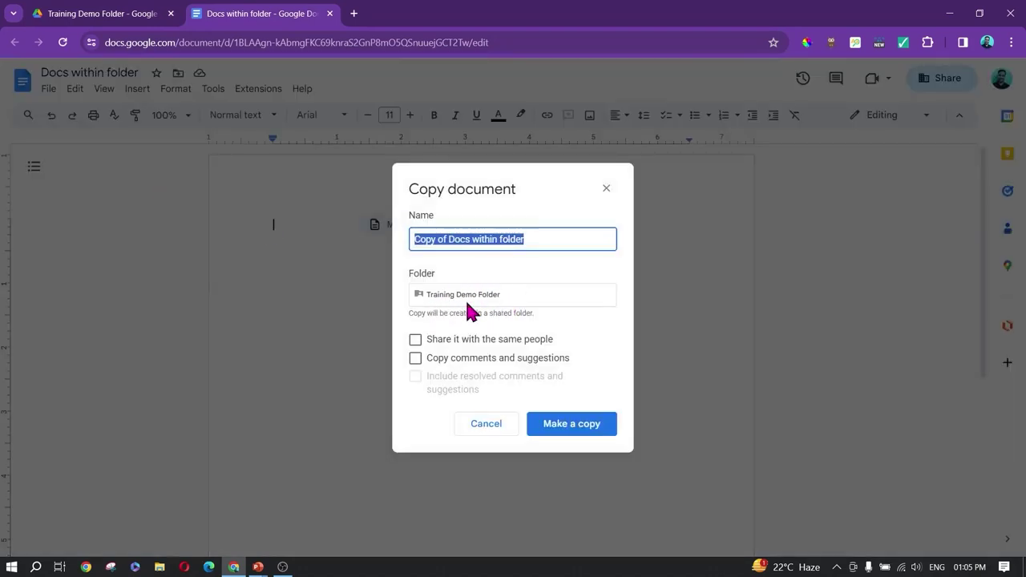
left_click(592, 433)
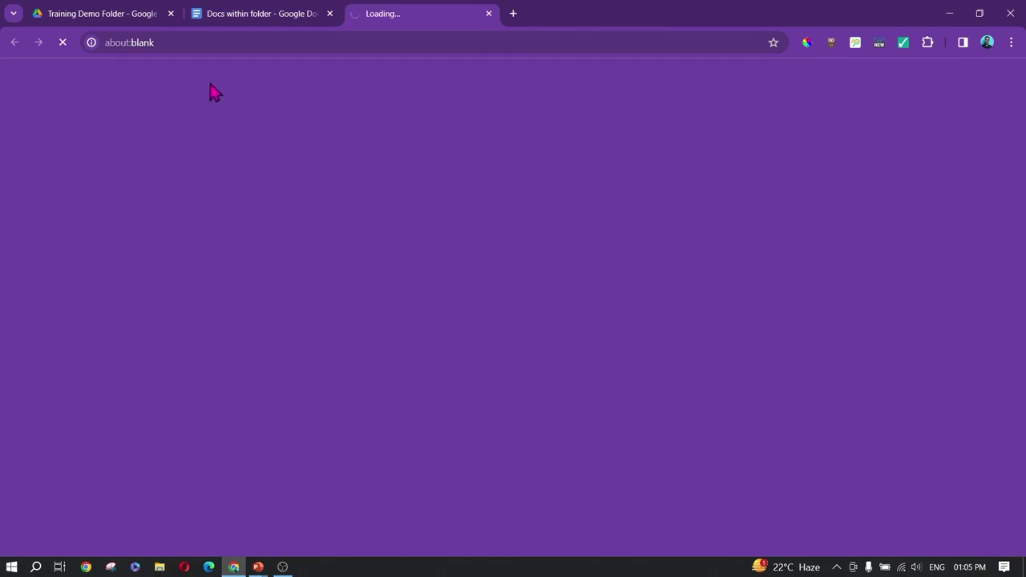
Check the copy in the Training Demo Folder listing in Drive, and close the copied document.
left_click(102, 13)
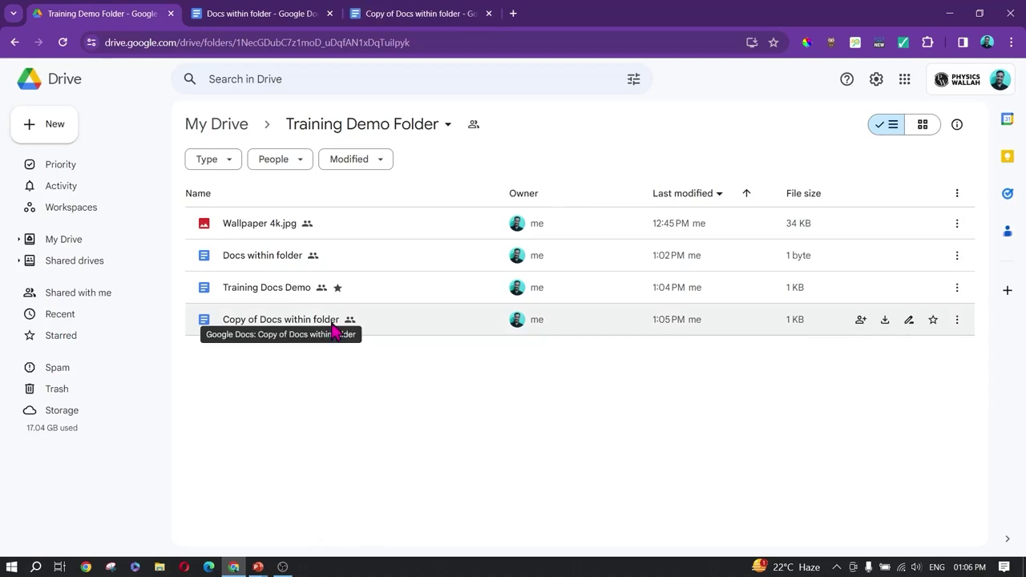
left_click(423, 8)
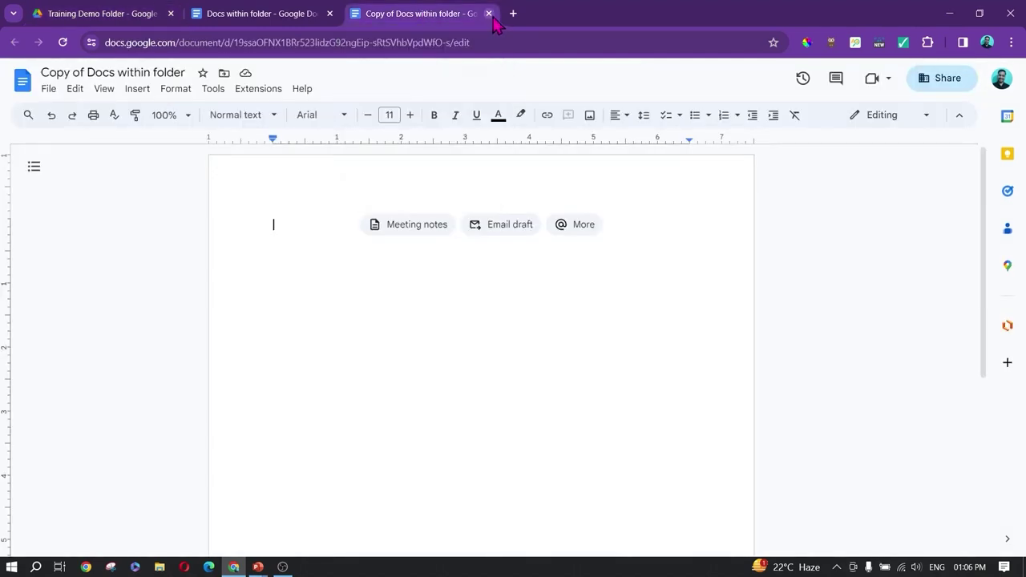
left_click(489, 14)
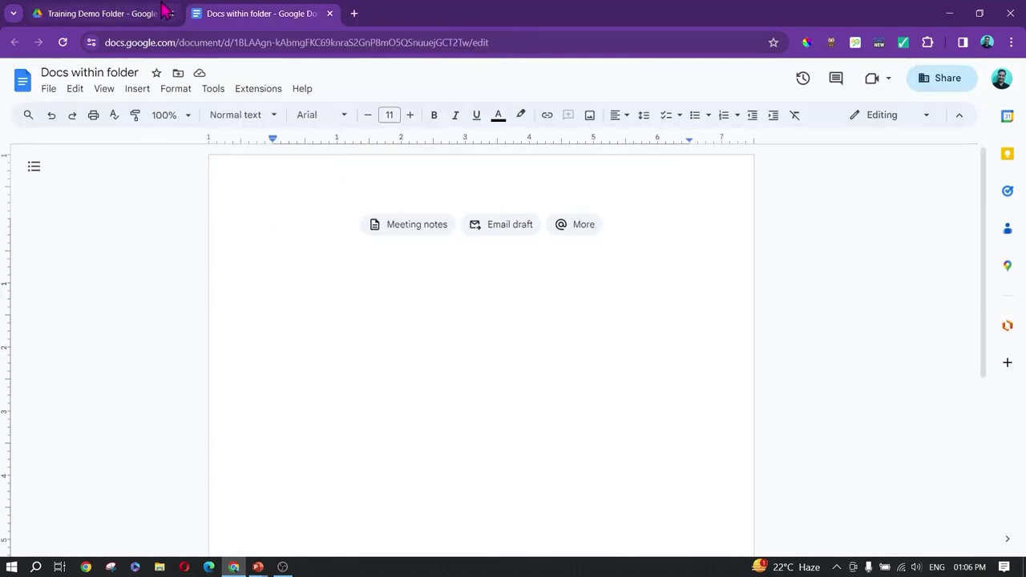
View the sharing settings of the Docs within folder document and its suggested people, and leave without adding anyone.
left_click(48, 89)
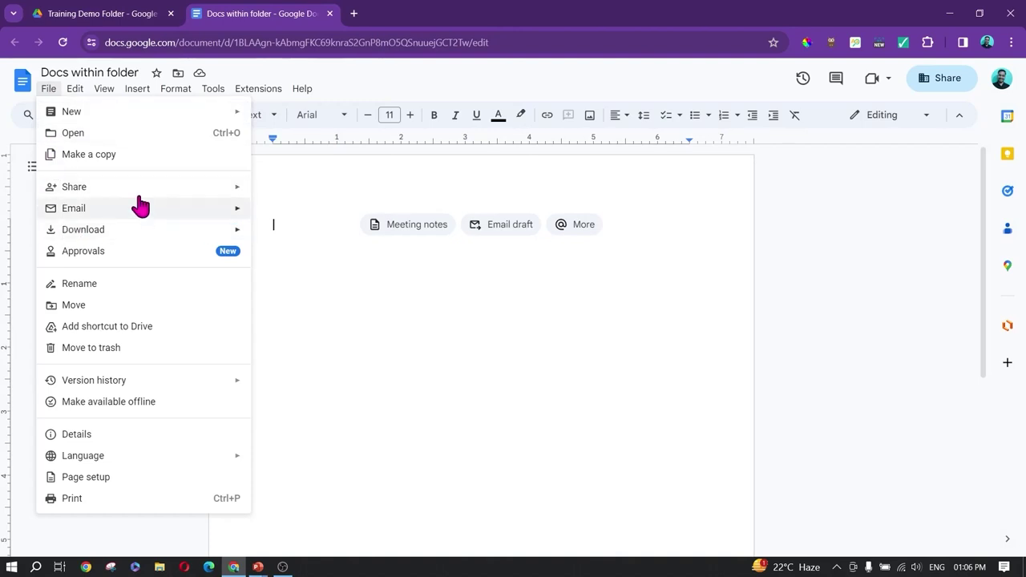
mouse_move(124, 200)
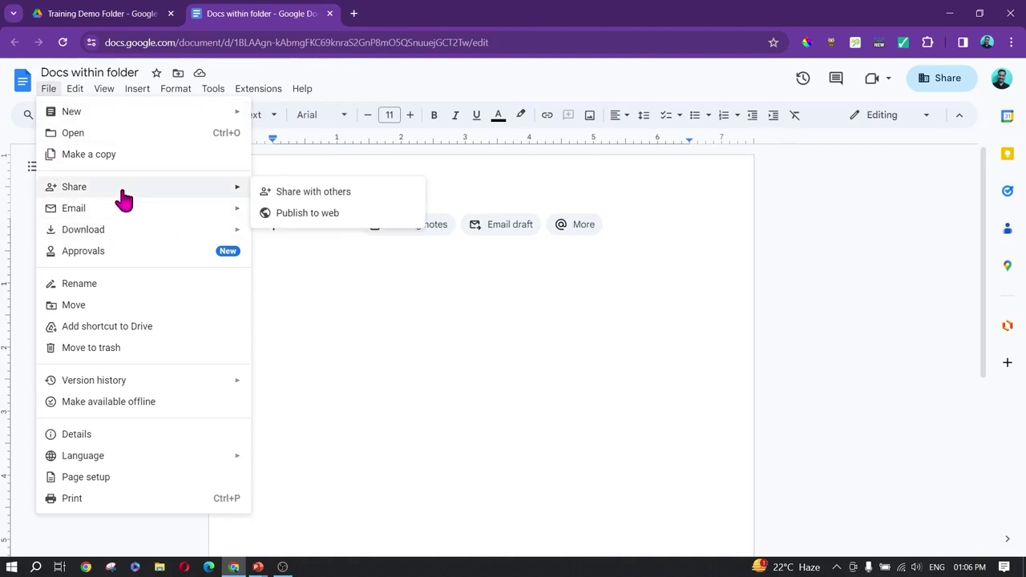
left_click(320, 201)
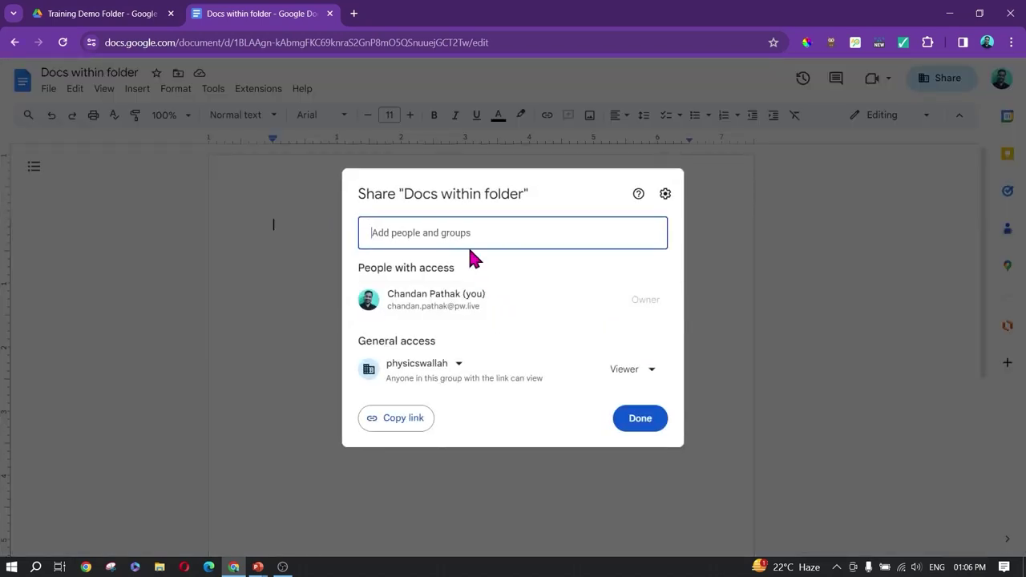
left_click(457, 232)
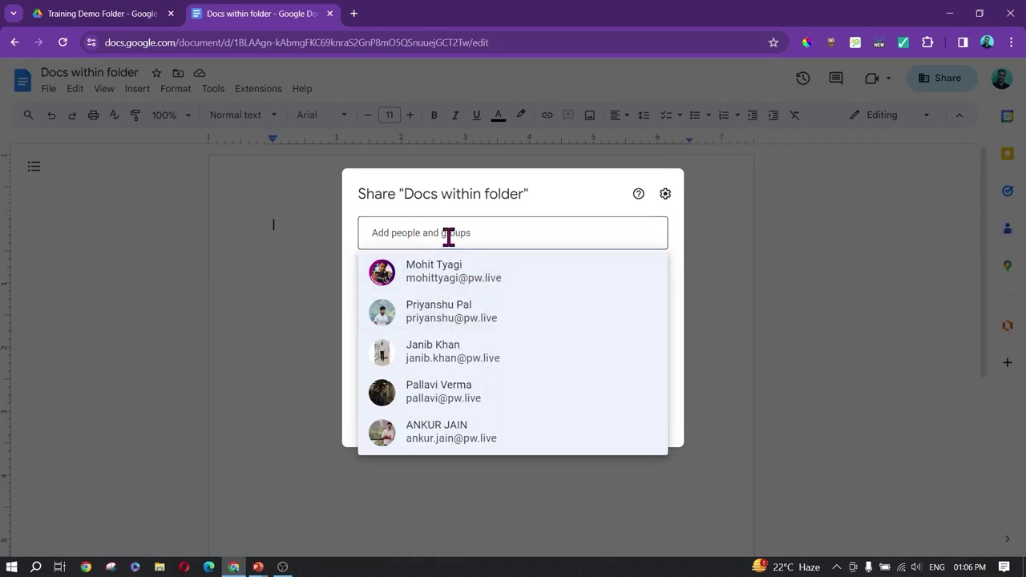
left_click(740, 287)
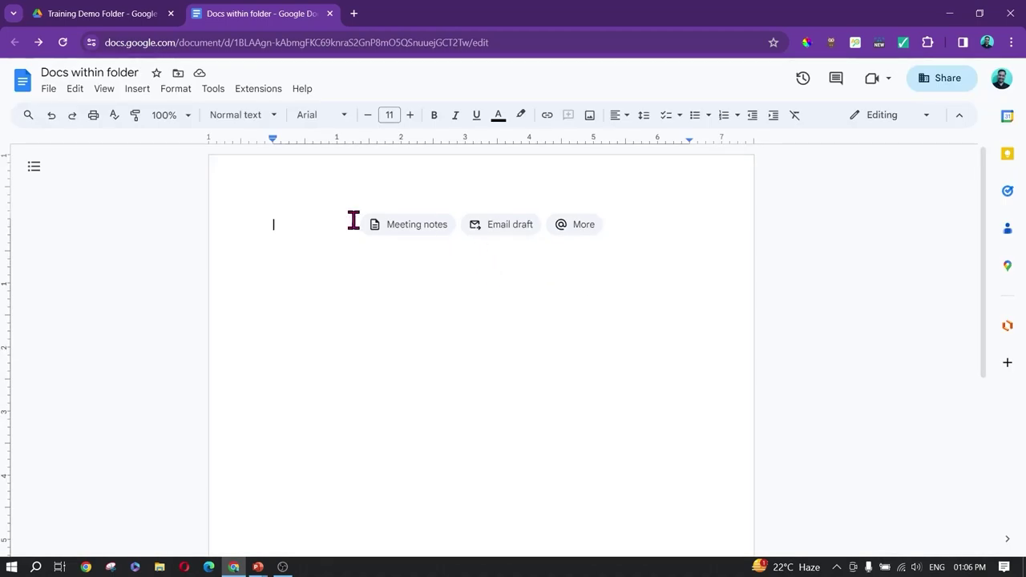
Set the physicswallah general access role to Editor for the Docs within folder document, and copy its sharing link.
left_click(48, 91)
mouse_move(161, 188)
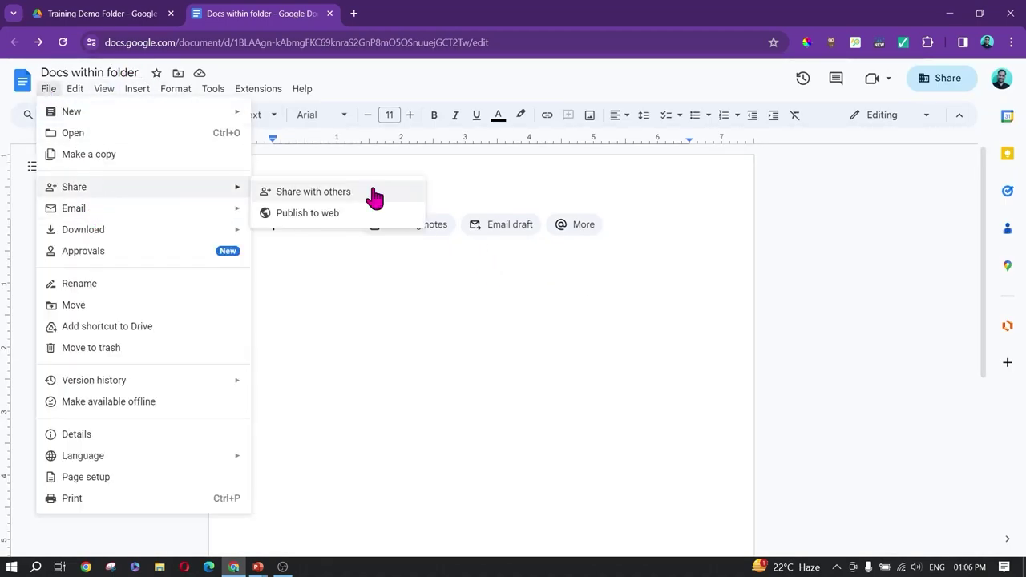
left_click(309, 195)
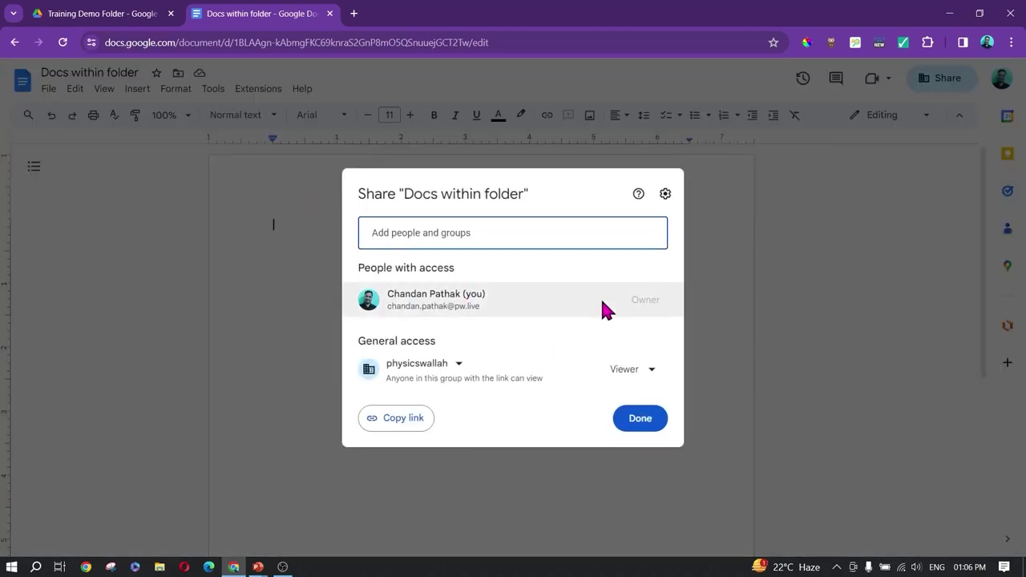
left_click(652, 370)
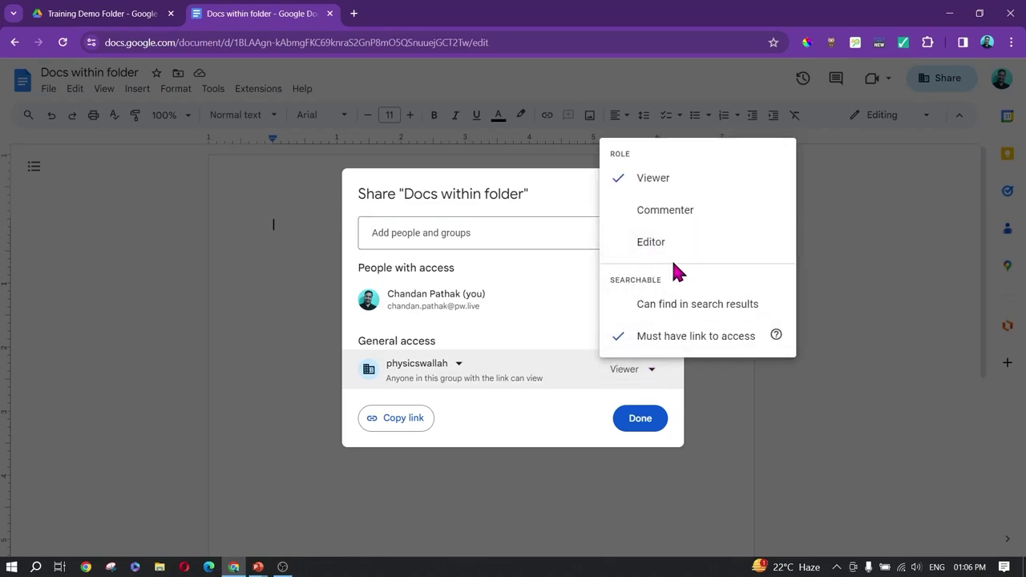
left_click(529, 274)
left_click(657, 376)
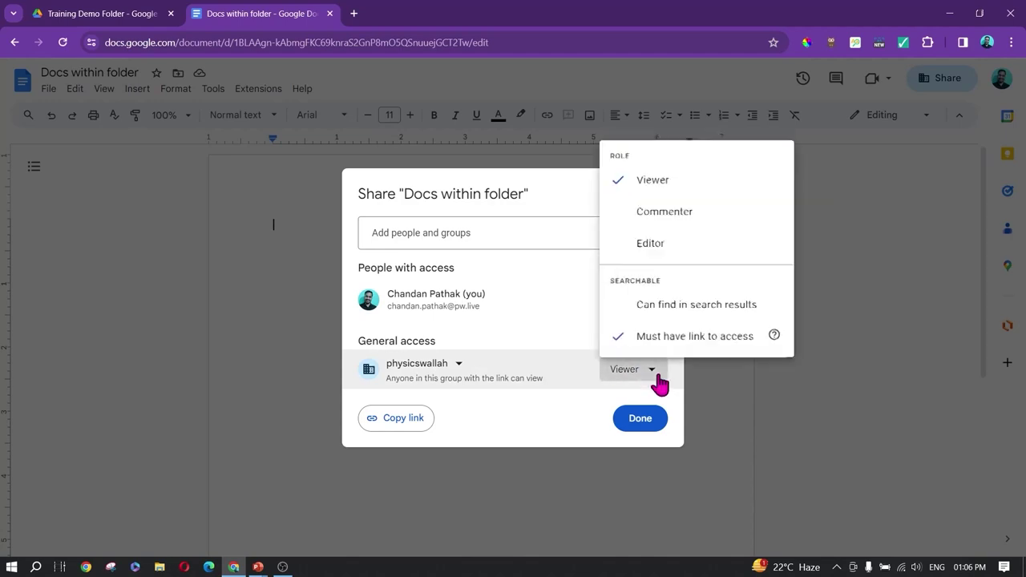
left_click(659, 246)
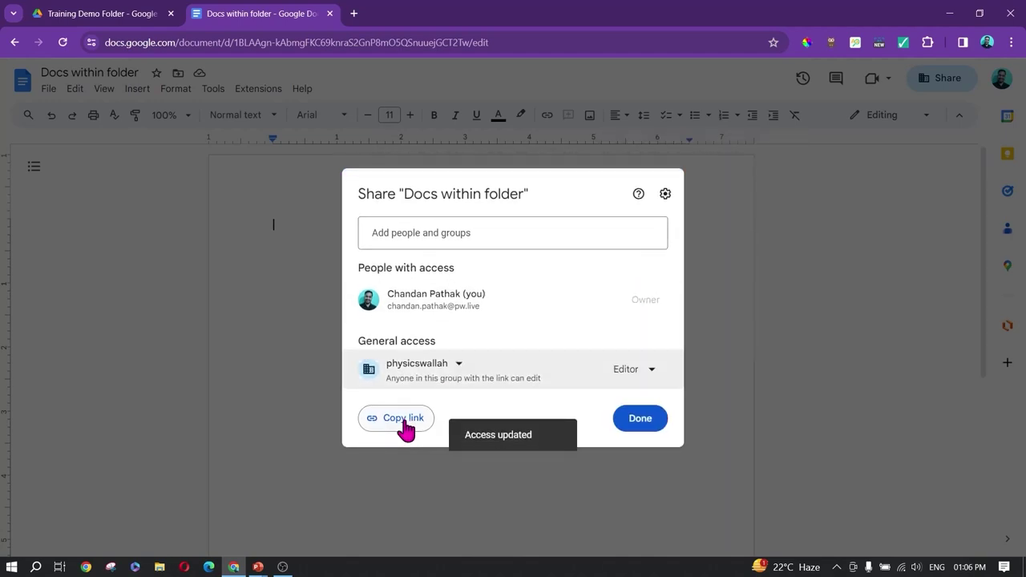
left_click(404, 422)
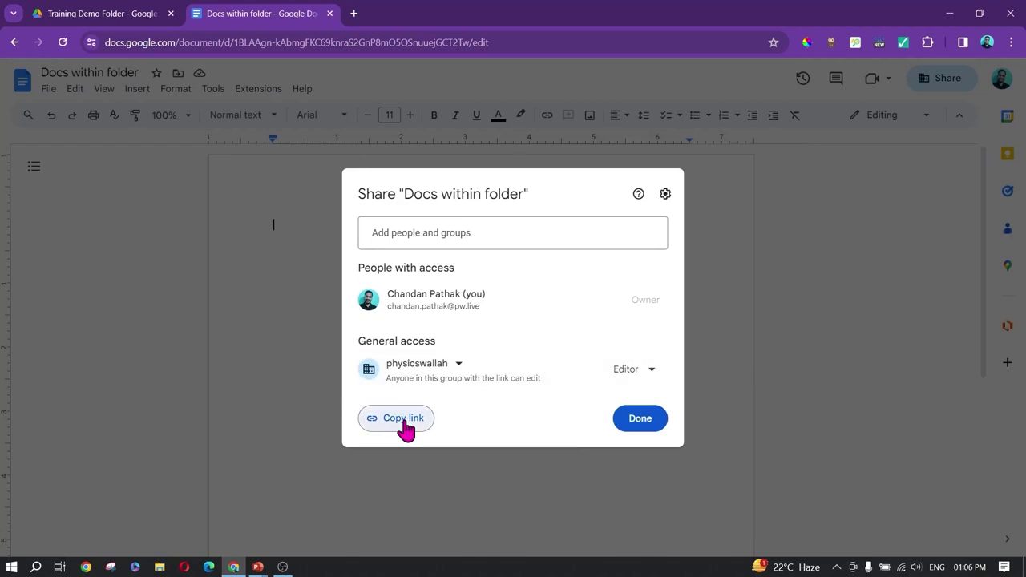
left_click(641, 429)
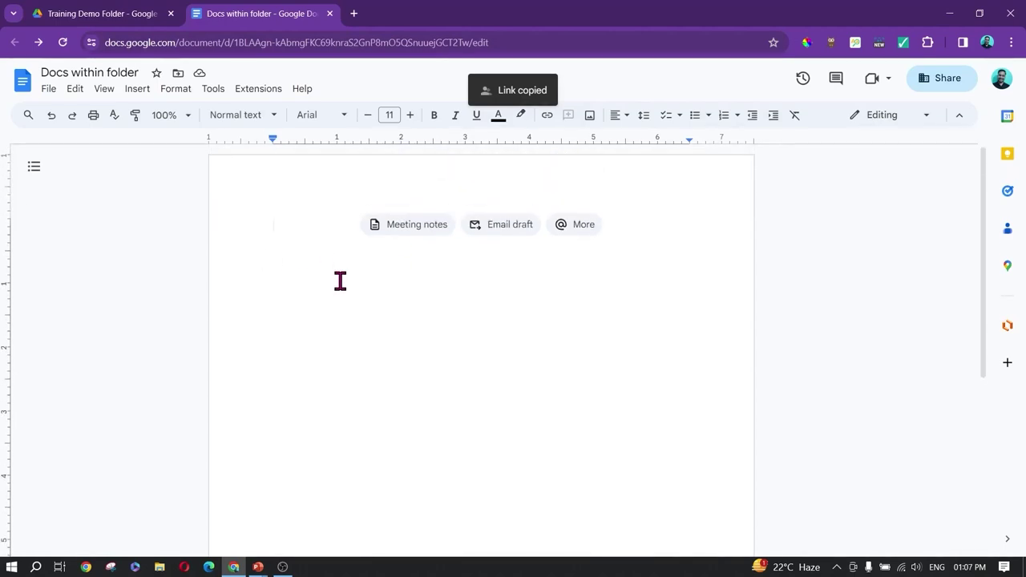
Enter the text "Type per" on the first line of the document.
type("Type per")
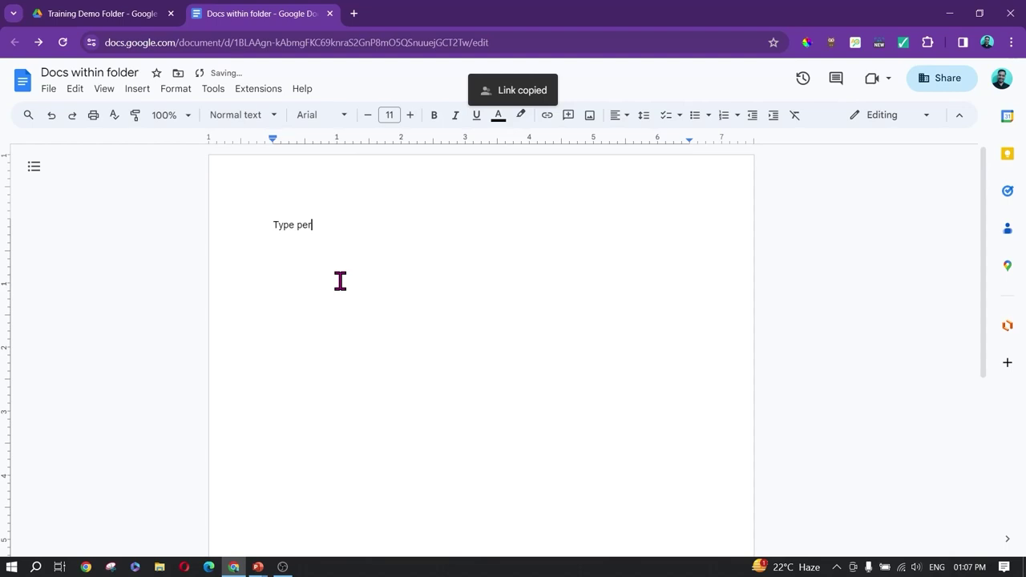
key("ctrl+a")
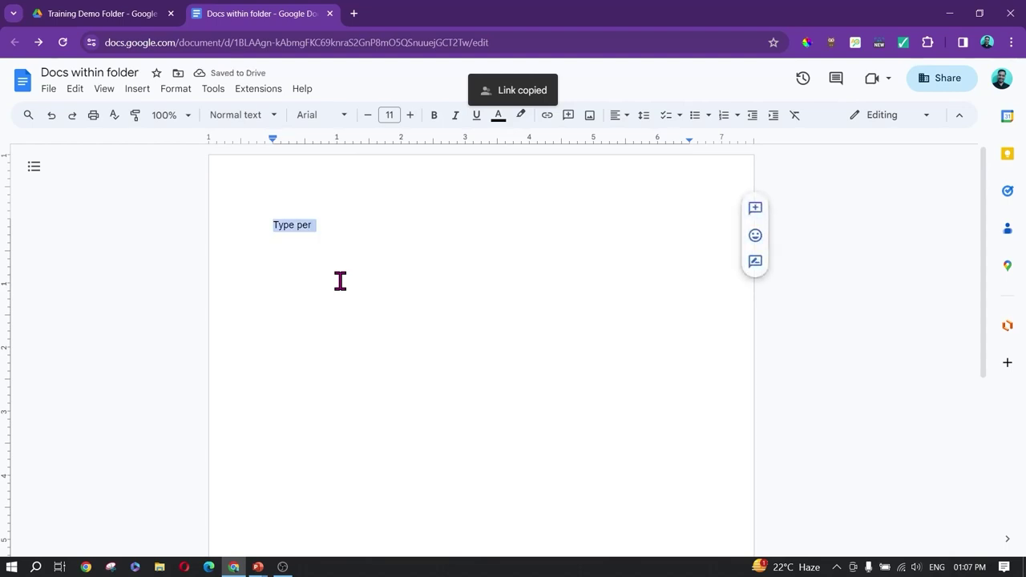
left_click(340, 281)
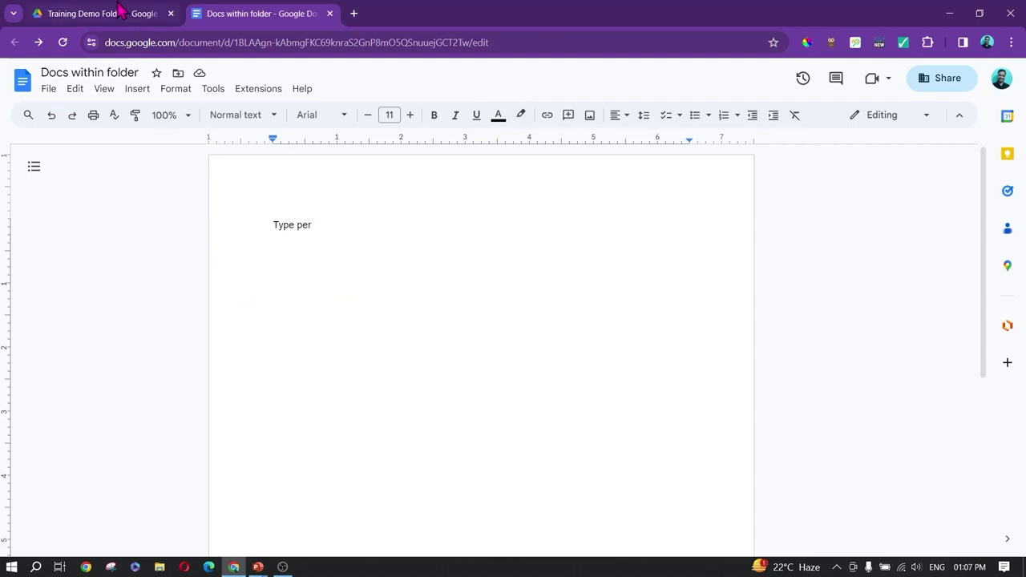
Review the options for emailing this file as an attachment, and leave without sending it.
left_click(50, 90)
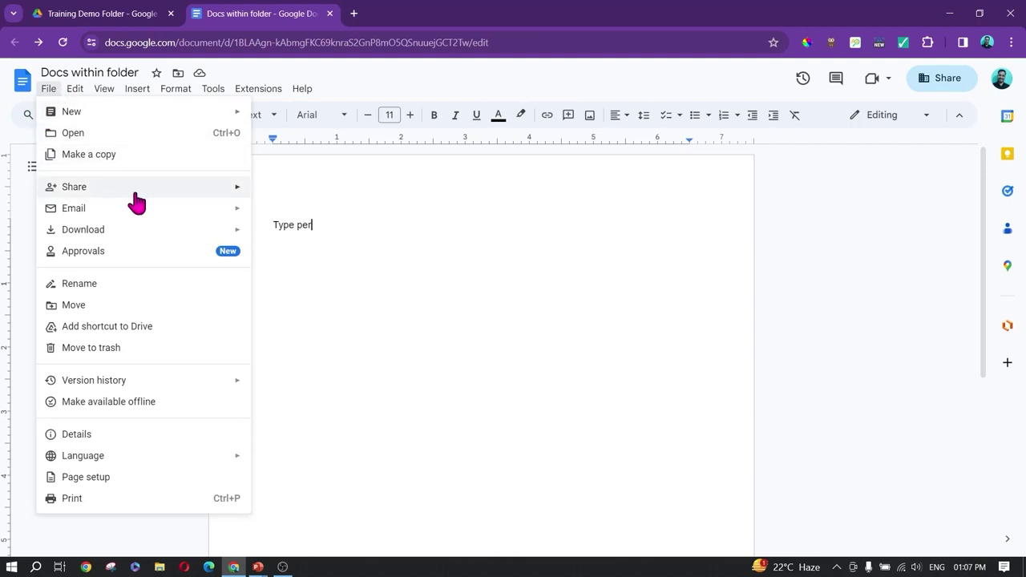
mouse_move(128, 216)
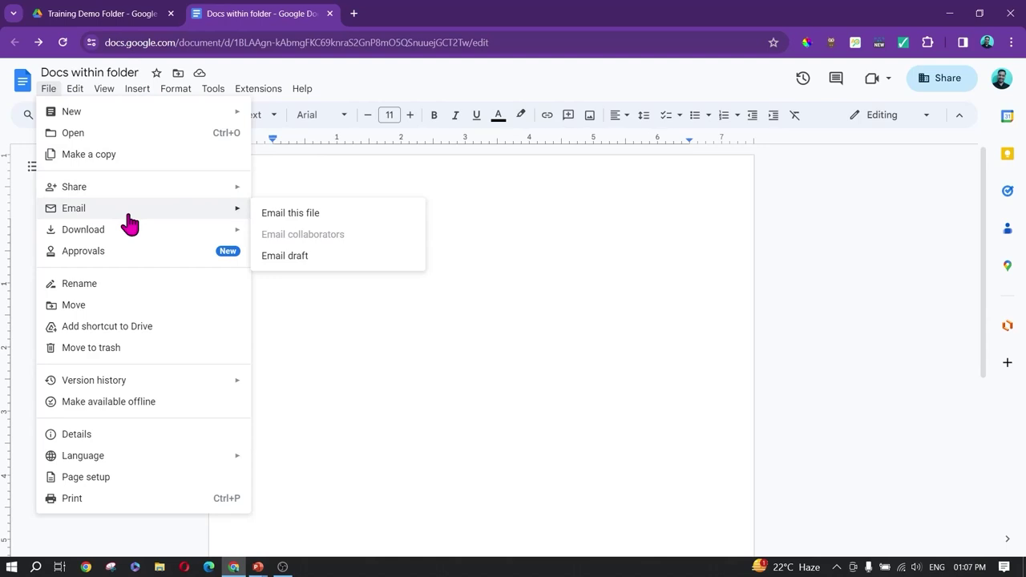
left_click(326, 212)
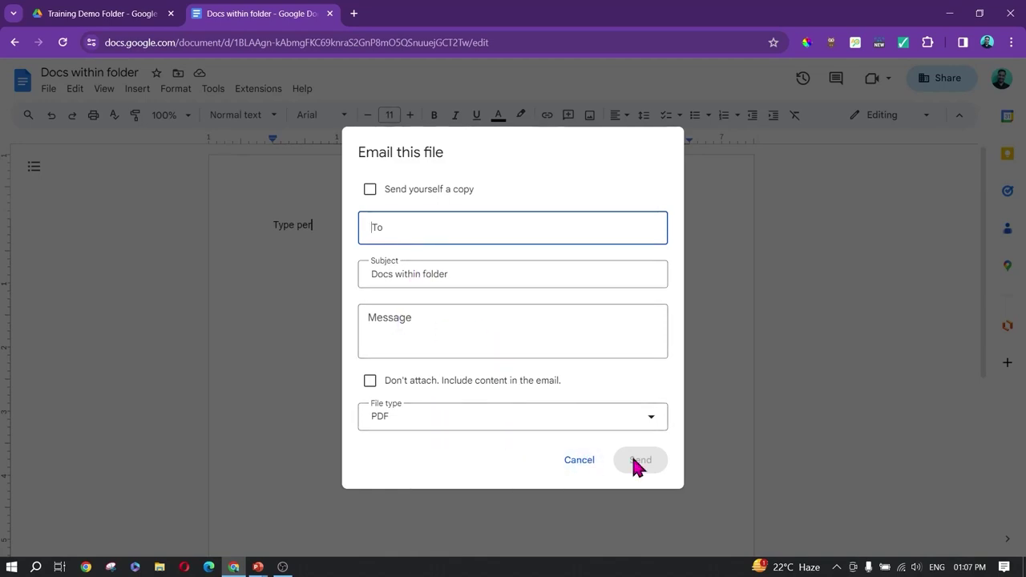
key("Escape")
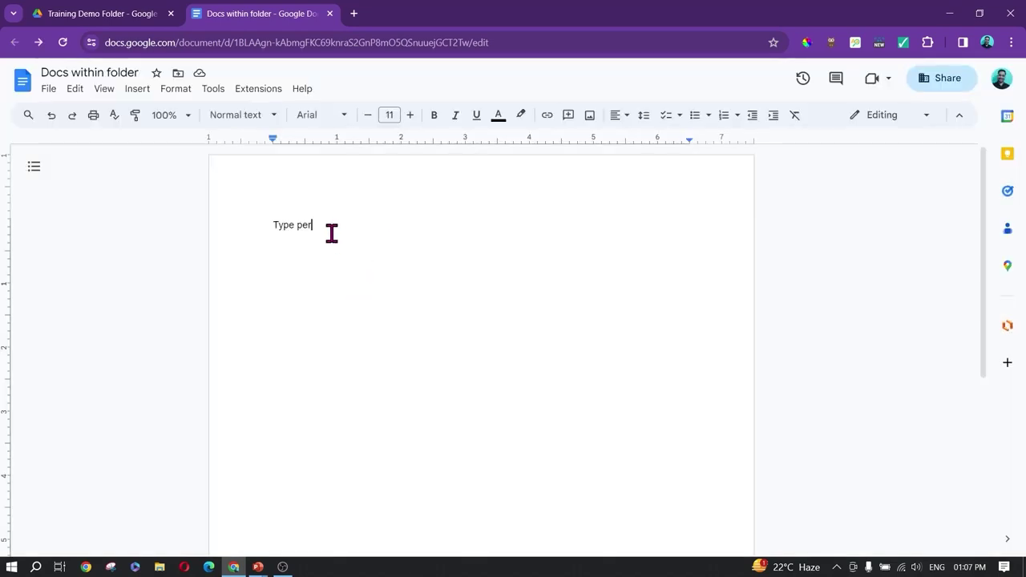
Download the Docs within folder document in Microsoft Word (.docx) format.
left_click(52, 89)
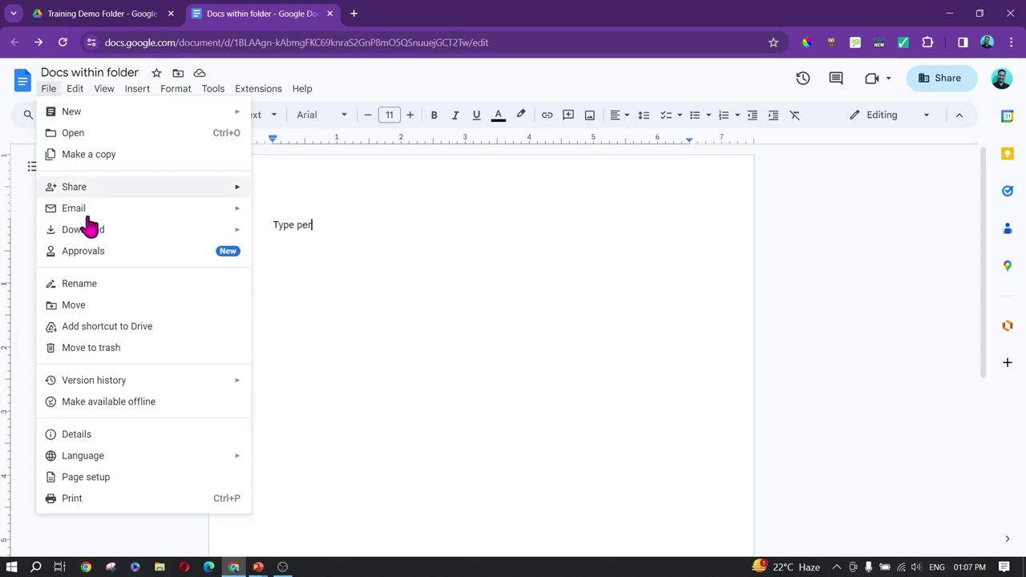
mouse_move(133, 238)
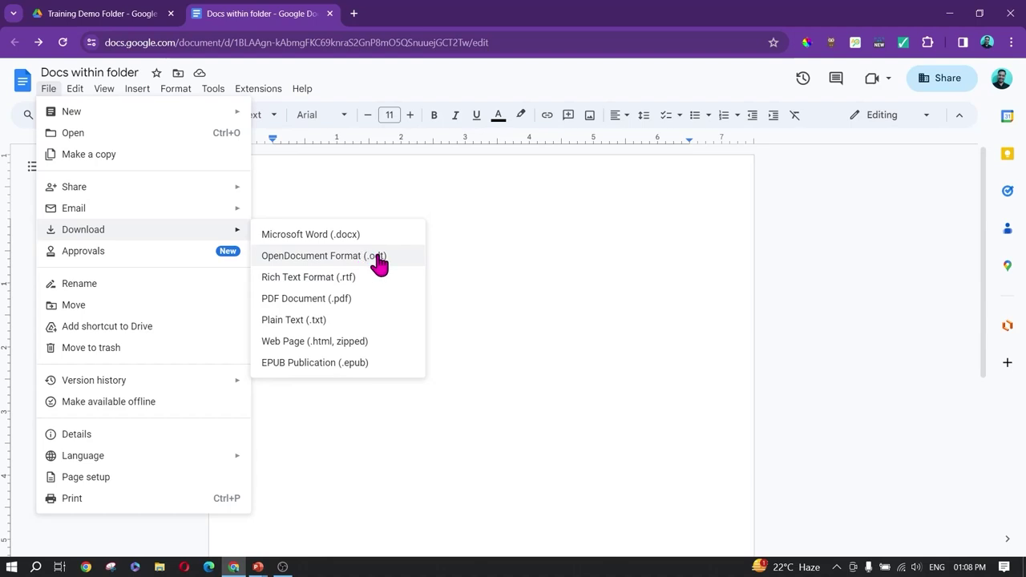
left_click(343, 234)
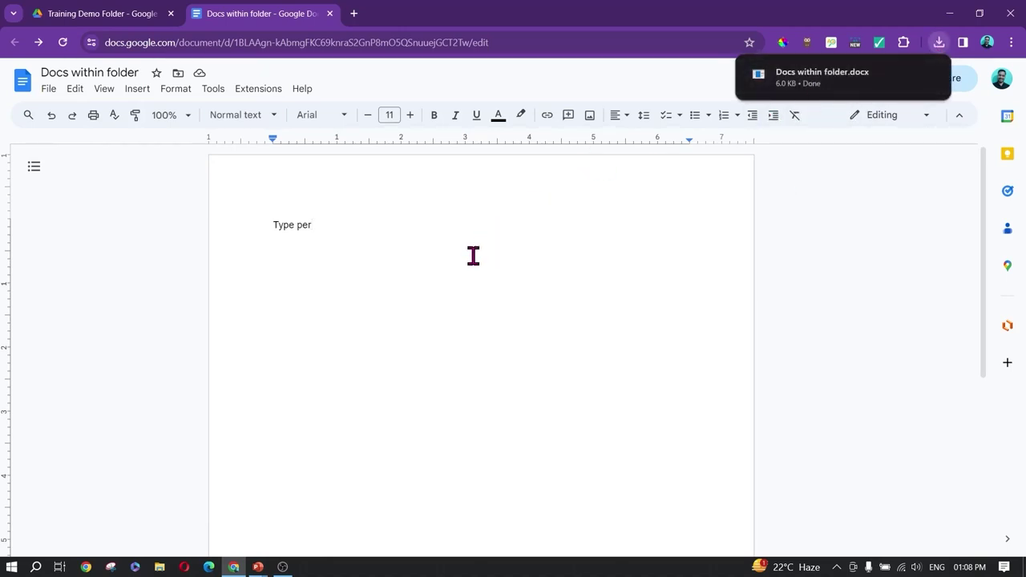
left_click(363, 249)
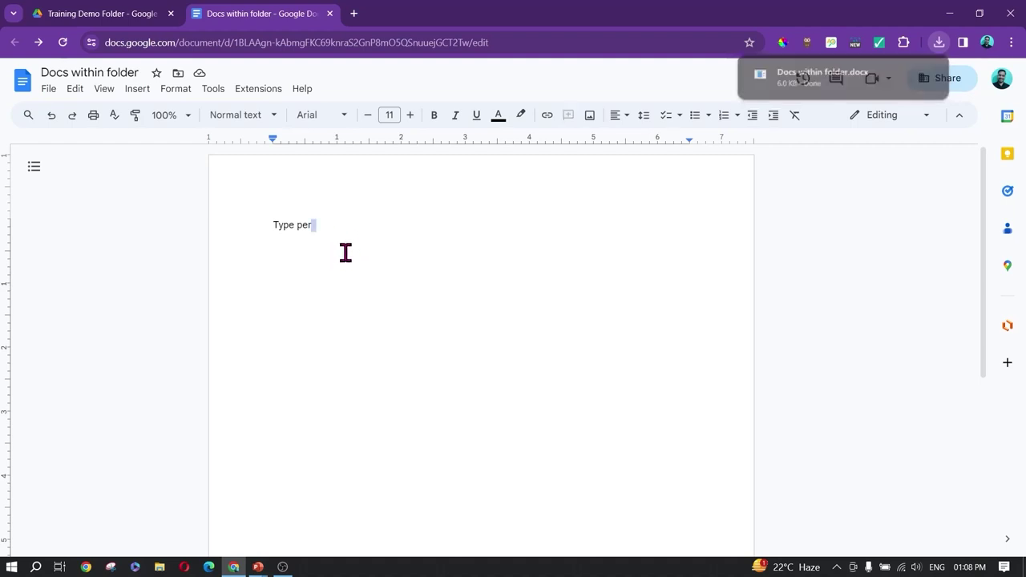
Open the document's name for editing, both directly and through the Rename command, without changing it.
left_click(49, 89)
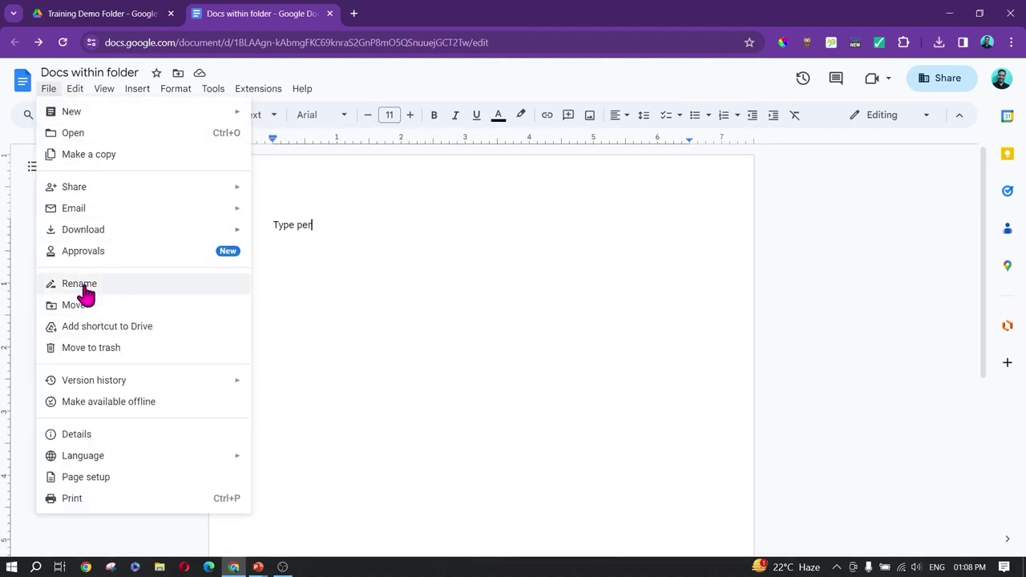
left_click(94, 72)
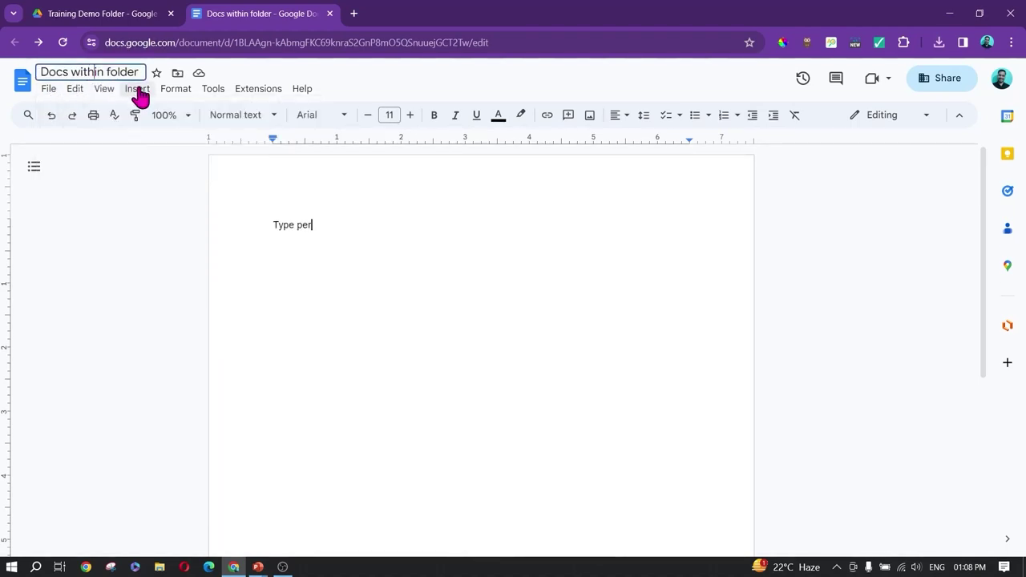
key("Return")
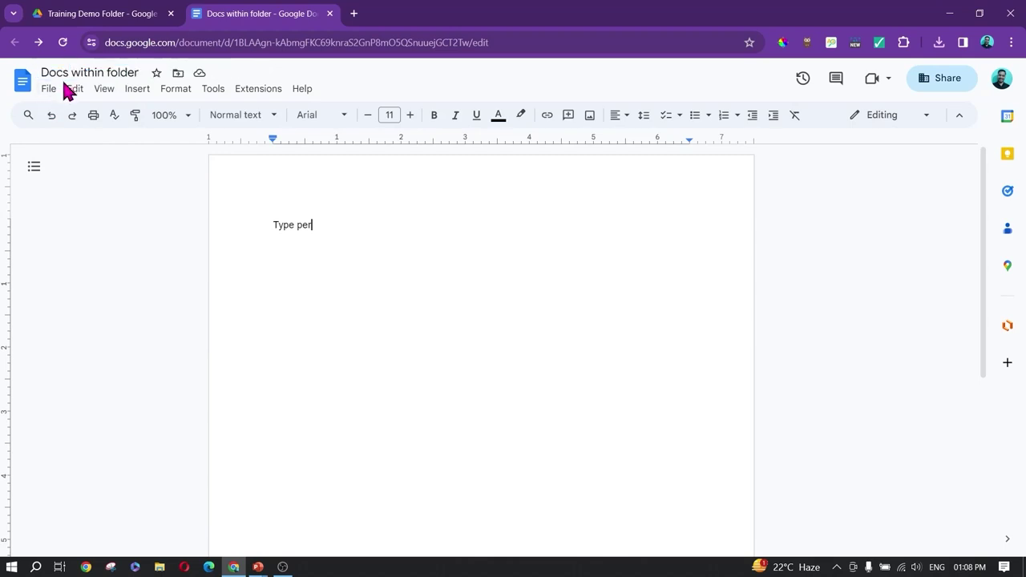
left_click(49, 89)
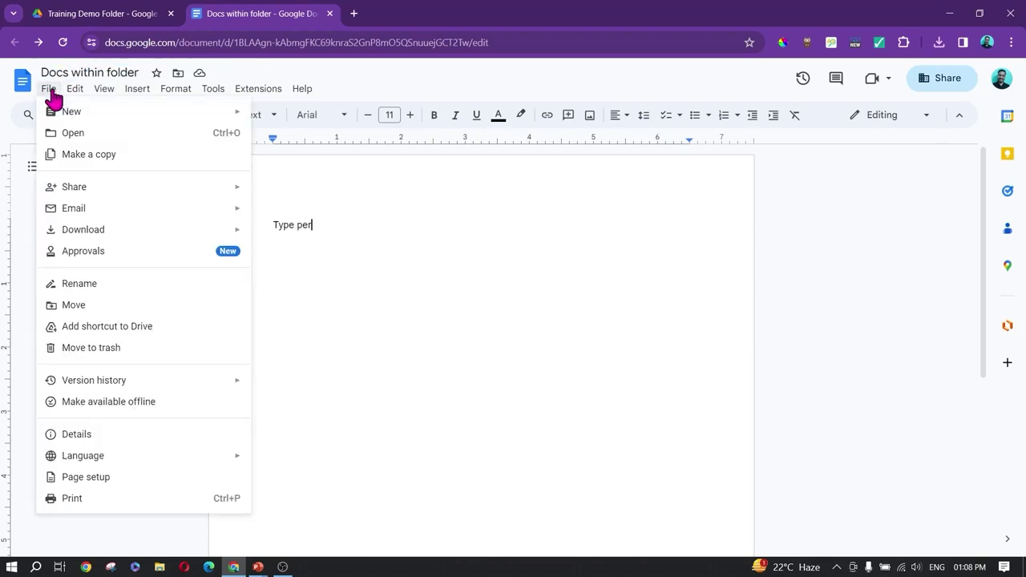
left_click(90, 288)
View the version history options available for the document without choosing one.
left_click(49, 89)
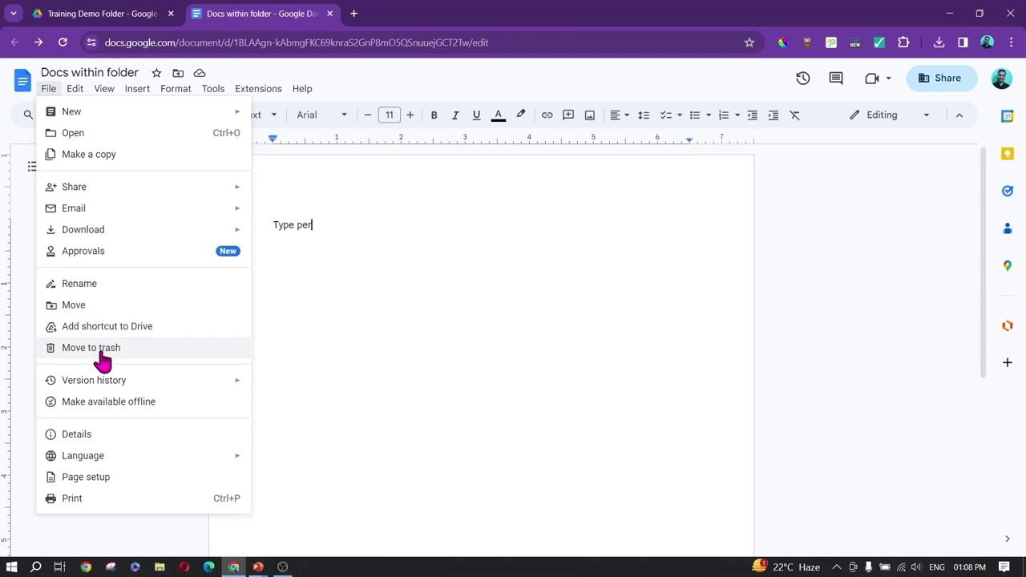
mouse_move(115, 388)
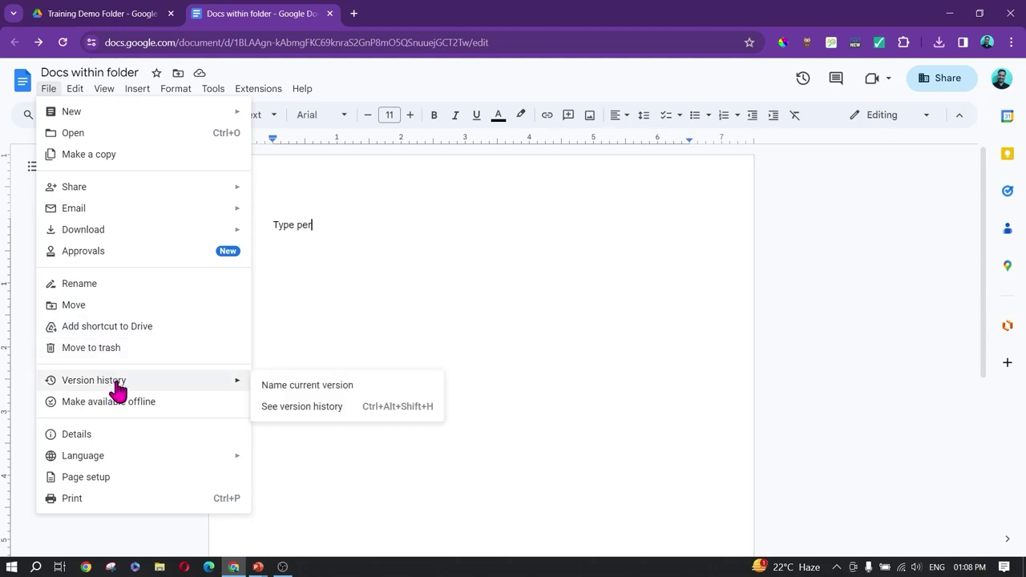
left_click(585, 313)
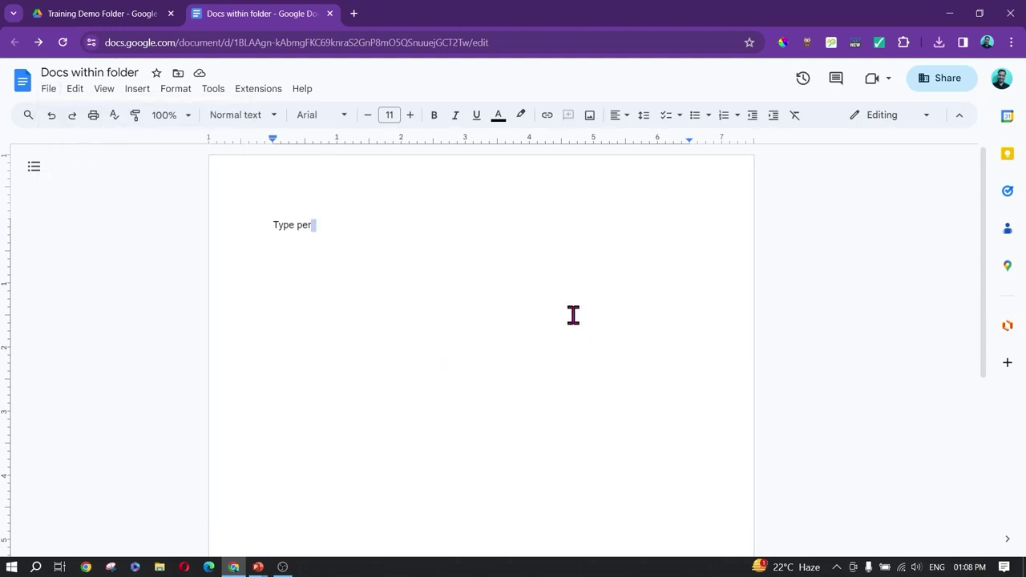
Replace the existing text in the document with "Demo Training Documnets".
left_click(334, 226)
key("BackSpace")
key("BackSpace")
key("BackSpace")
key("BackSpace")
key("BackSpace")
key("BackSpace")
key("BackSpace")
key("BackSpace")
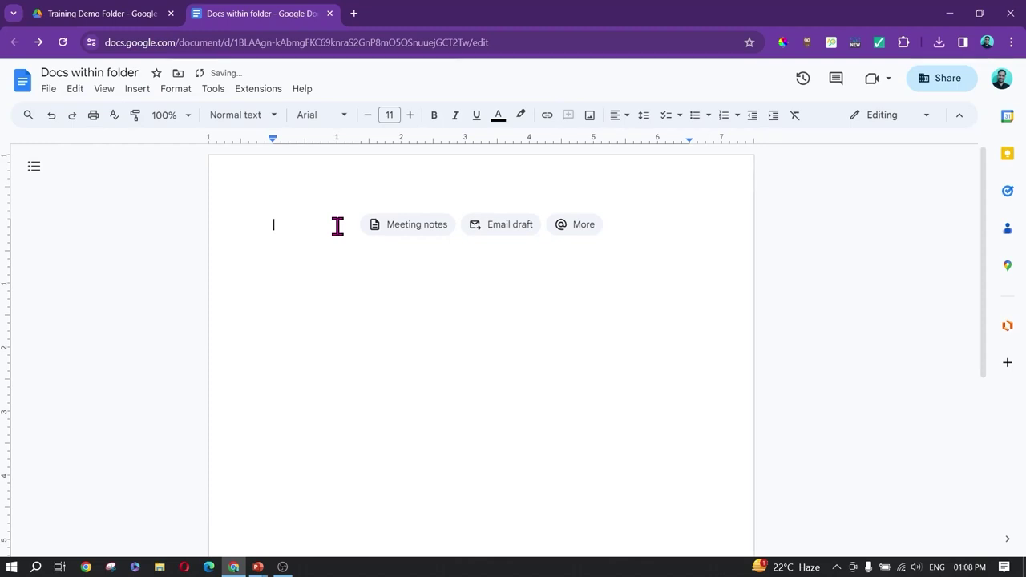
type("Demo ")
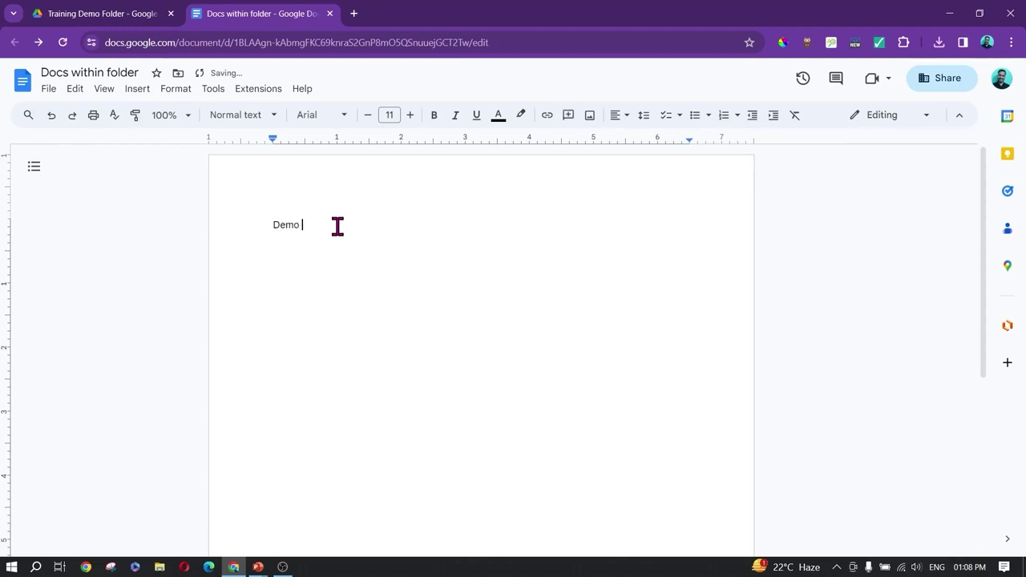
type("Training Documnets")
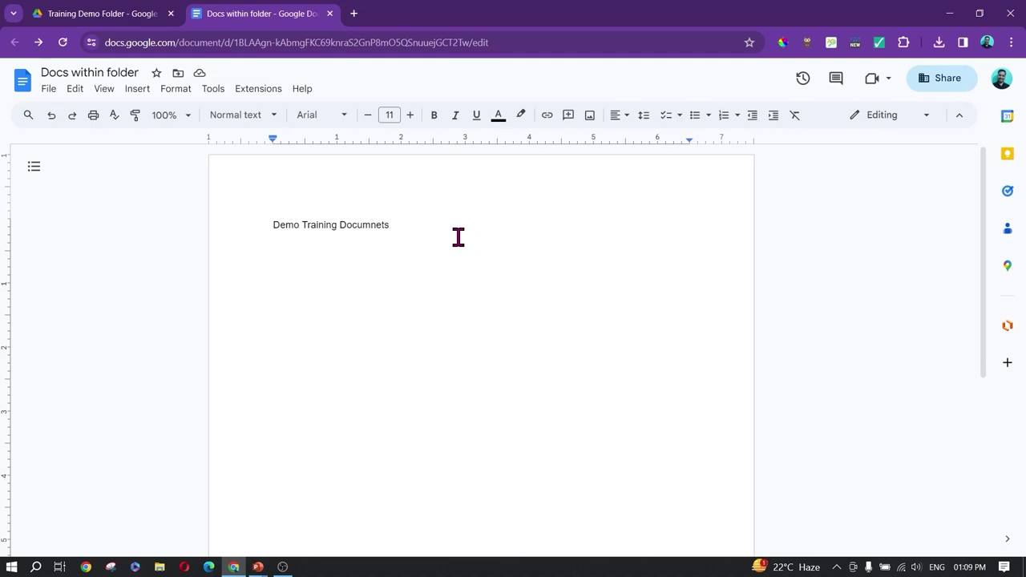
Open the document's version history and compare the December 29, 1:02 PM version with the current version.
left_click(49, 89)
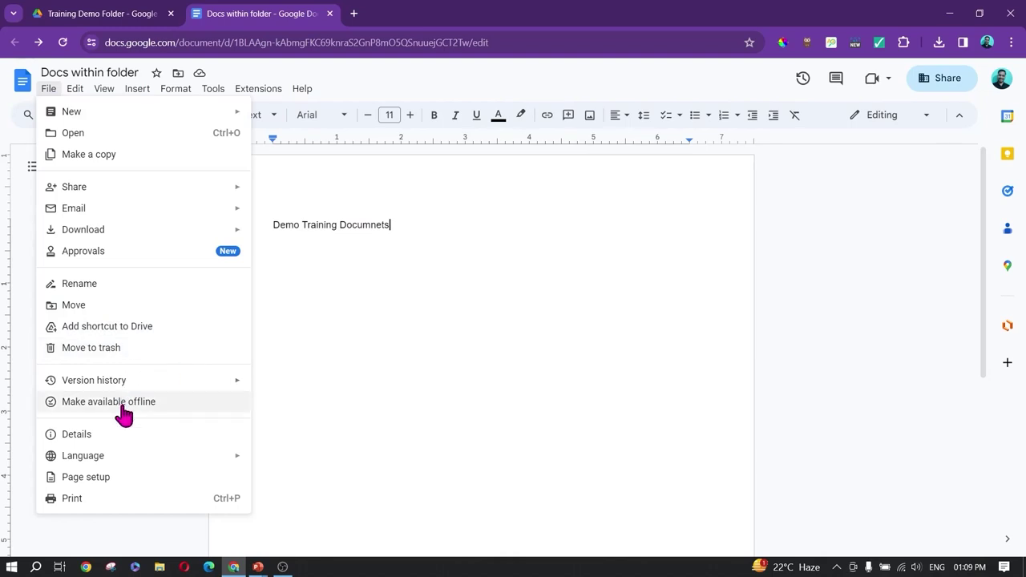
left_click(438, 320)
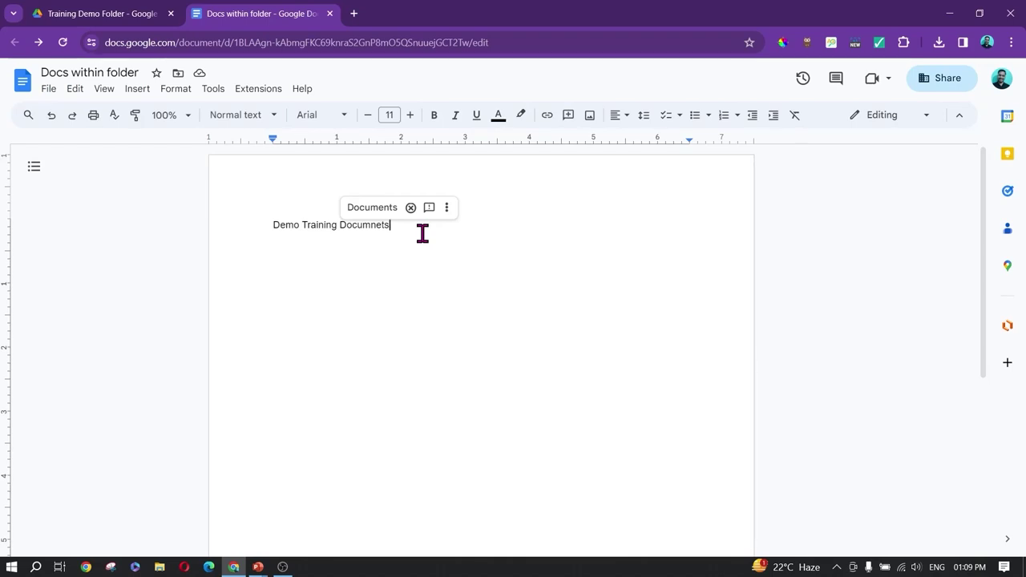
left_click(48, 88)
mouse_move(213, 383)
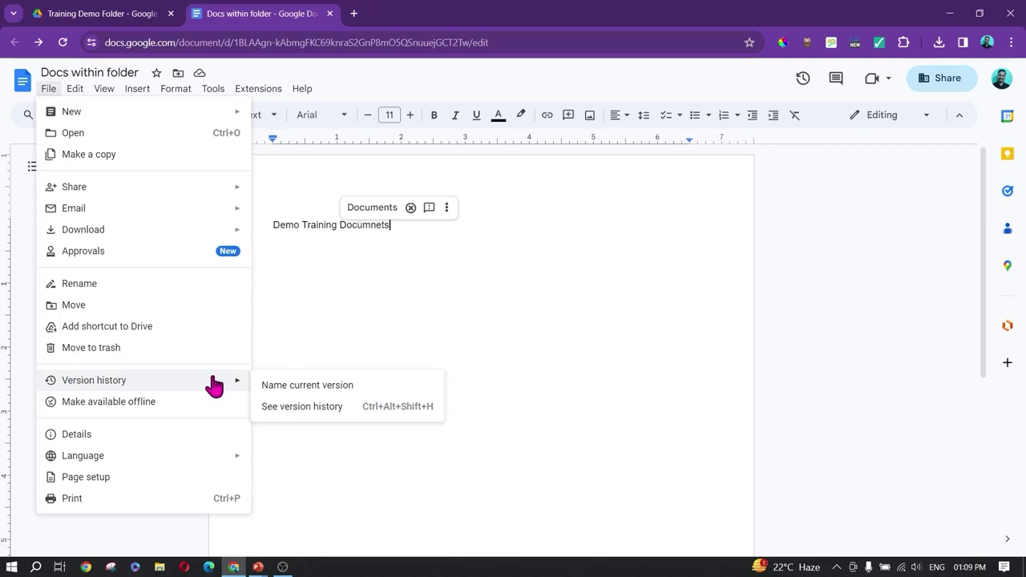
left_click(293, 409)
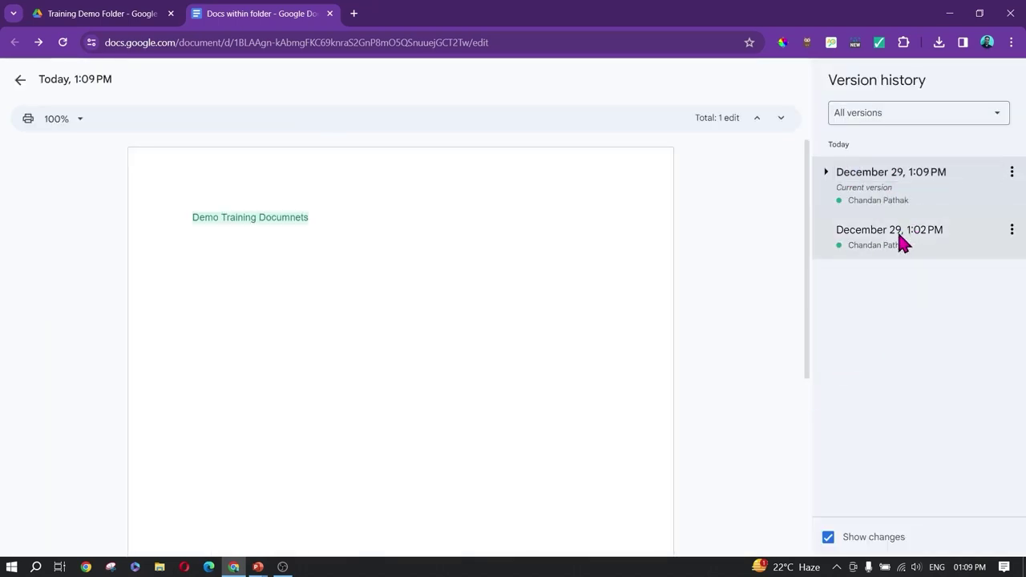
left_click(870, 232)
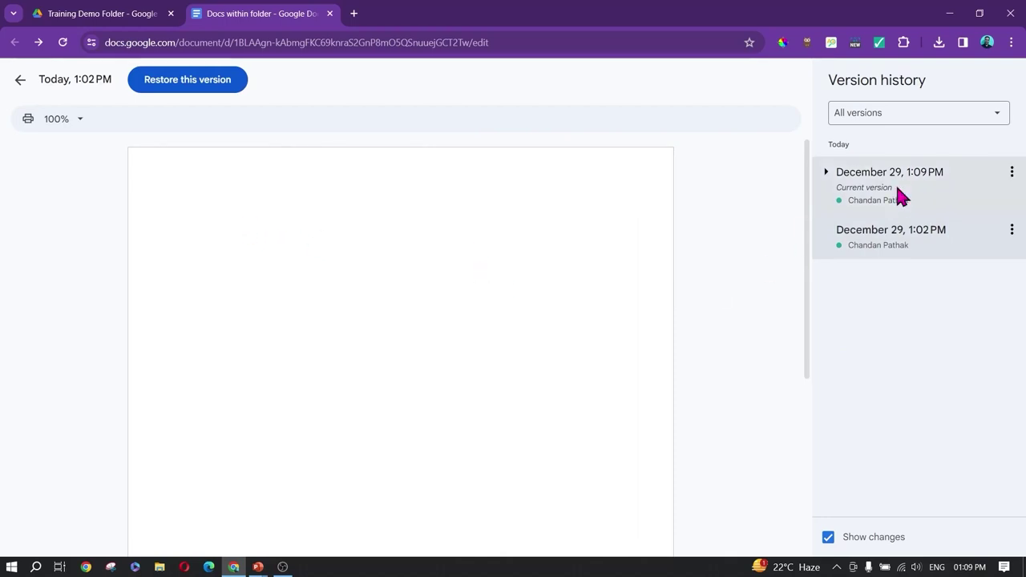
left_click(934, 179)
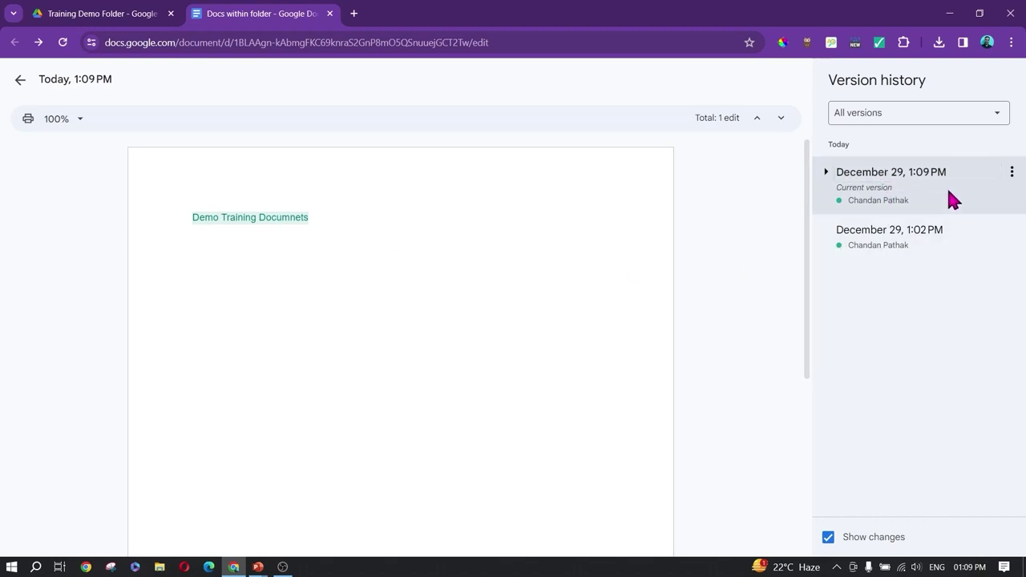
Restore the document to the December 29, 1:02 PM version.
left_click(926, 245)
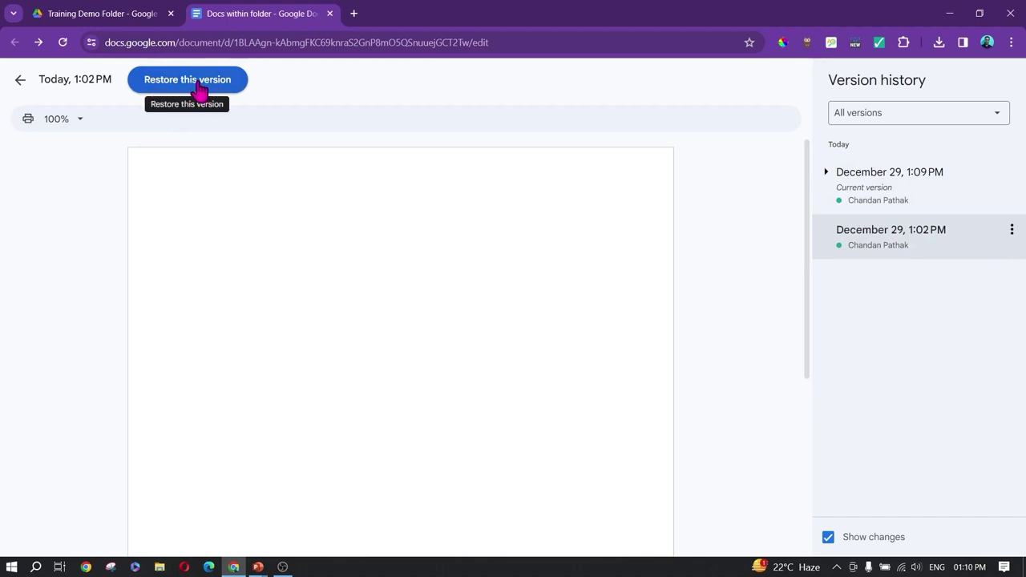
left_click(201, 90)
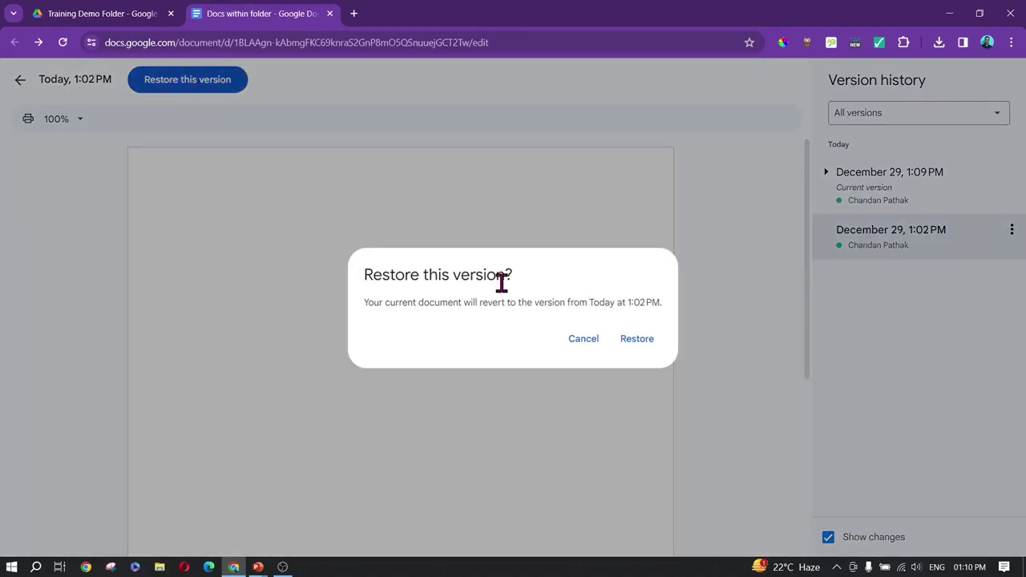
left_click(640, 340)
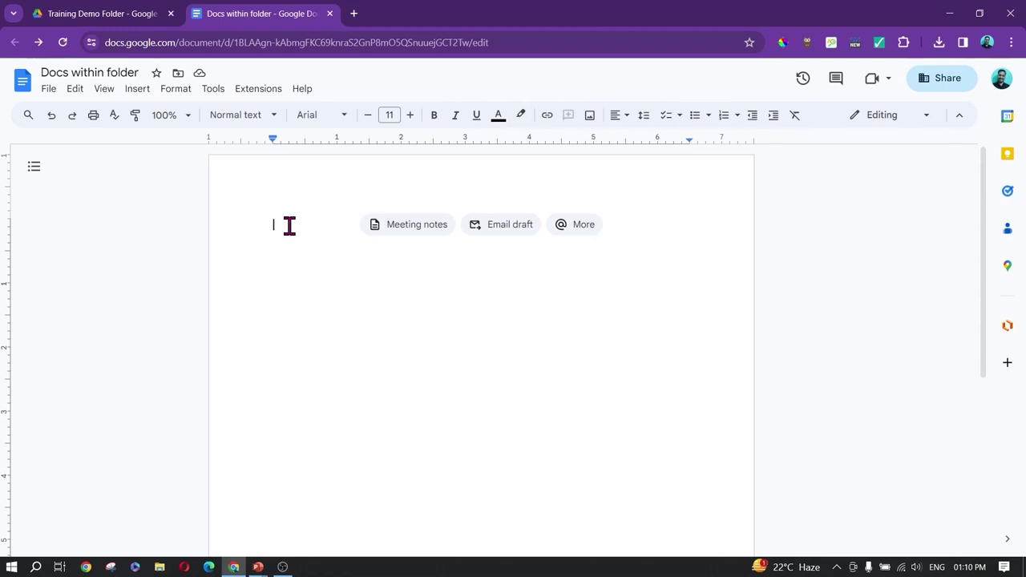
View the document details showing location, owner, and modified and created times, and close them.
left_click(48, 90)
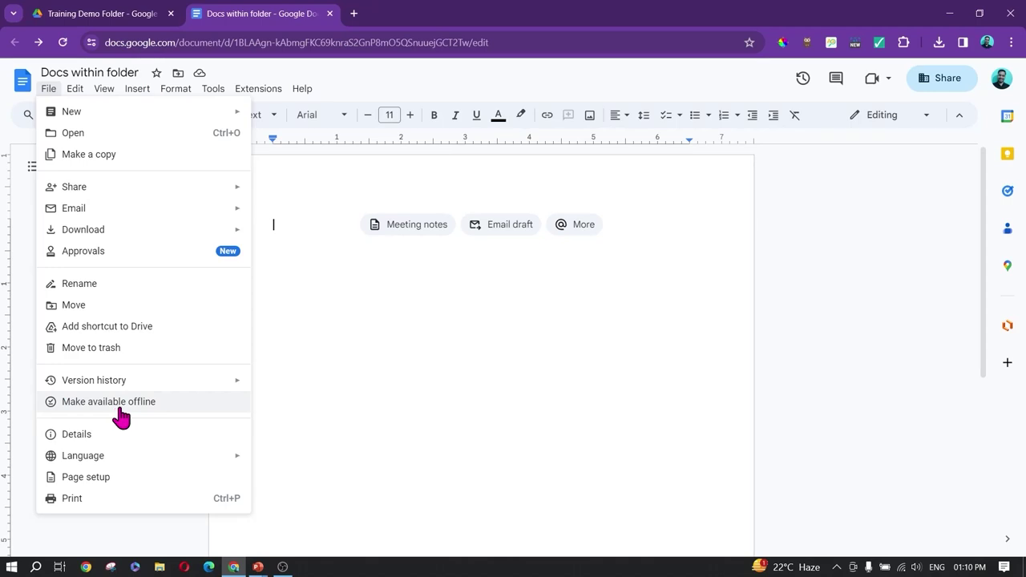
left_click(80, 437)
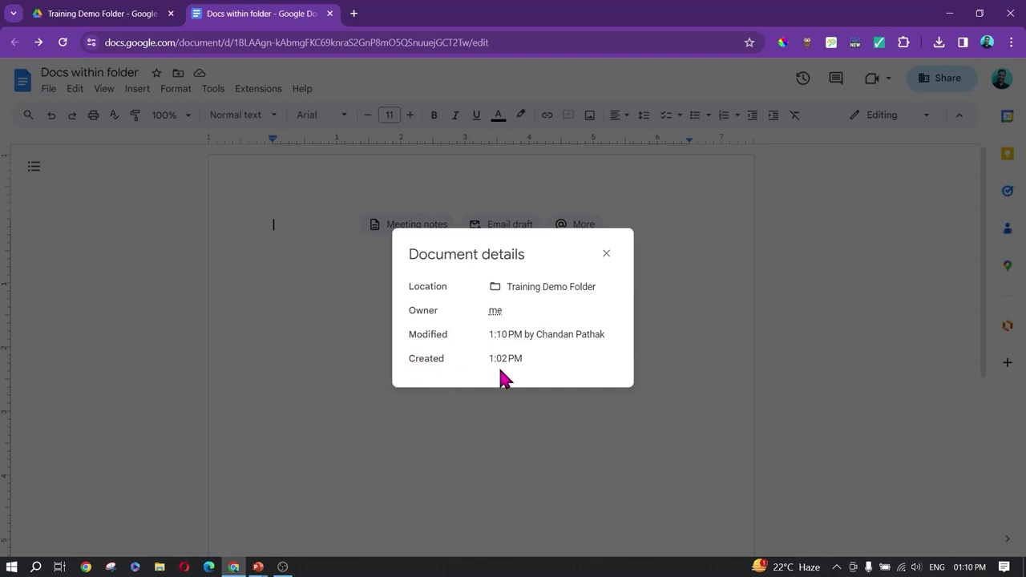
left_click(607, 254)
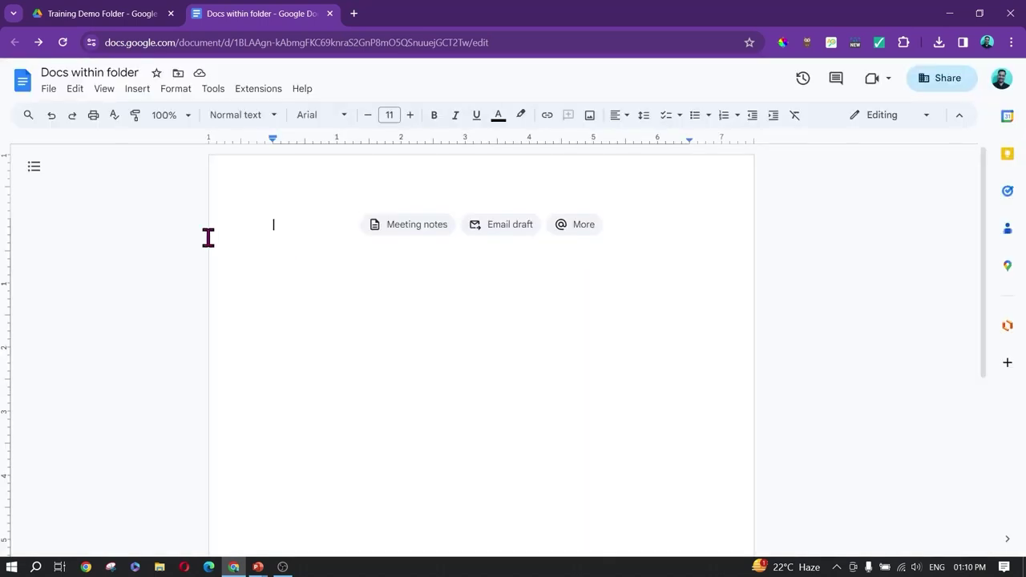
Browse the list of available document languages and leave without choosing one.
left_click(48, 89)
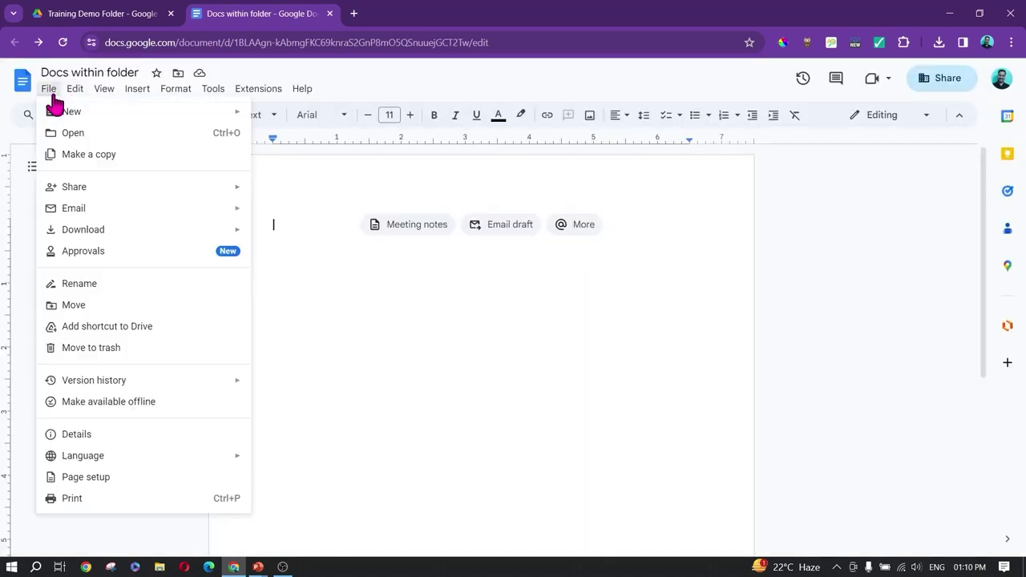
mouse_move(94, 457)
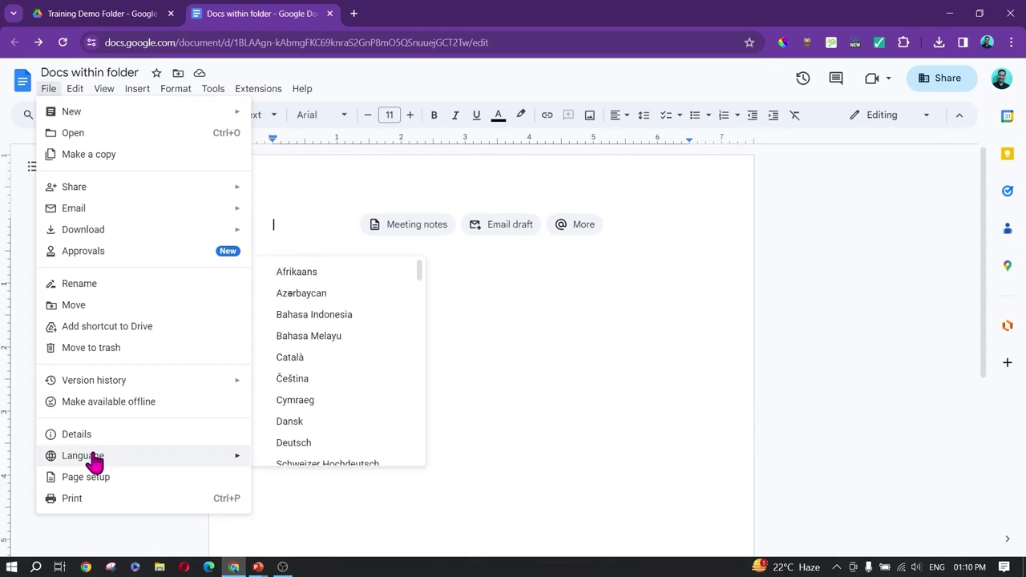
scroll(352, 384, "down", 4)
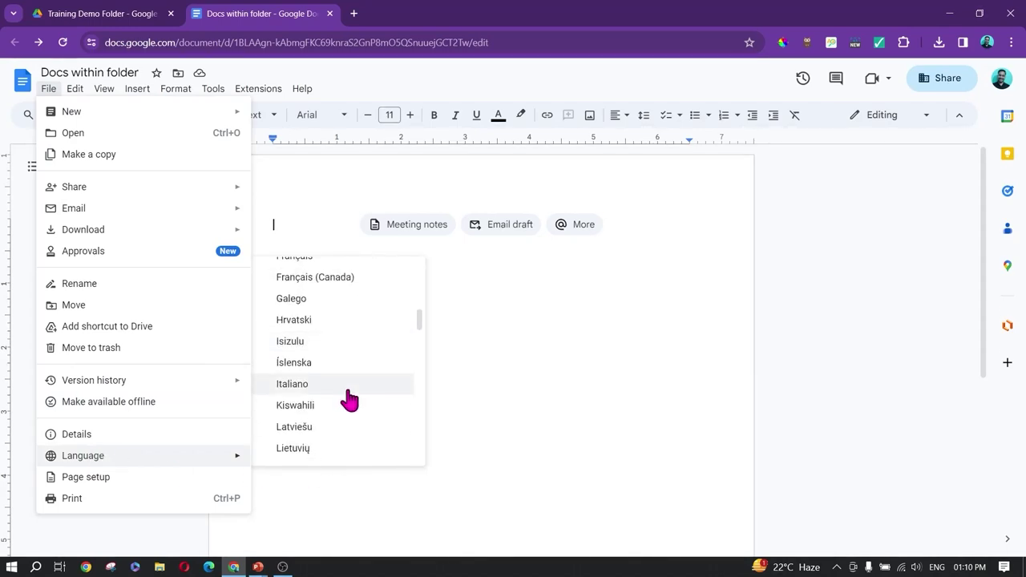
scroll(350, 401, "down", 5)
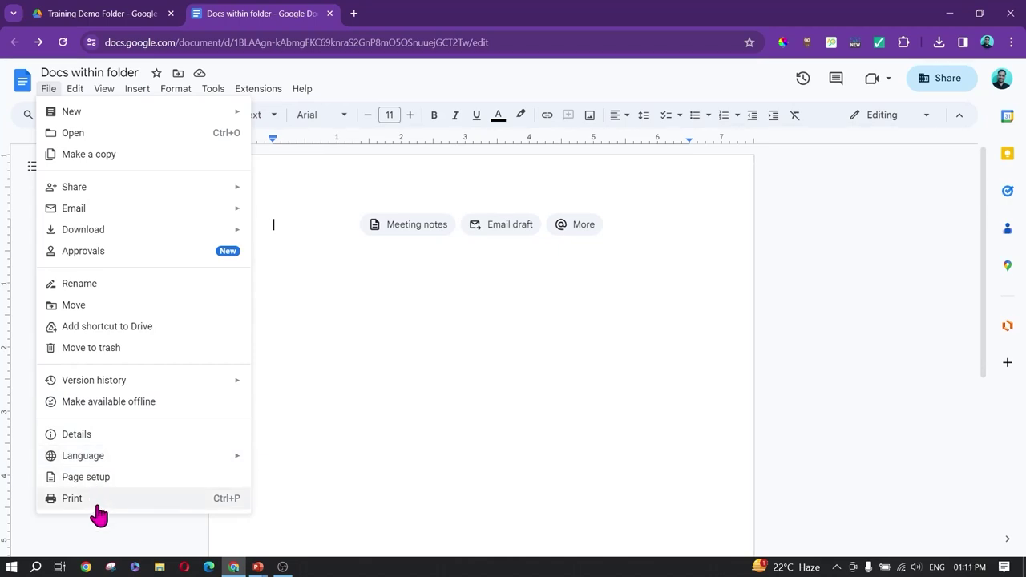
left_click(560, 412)
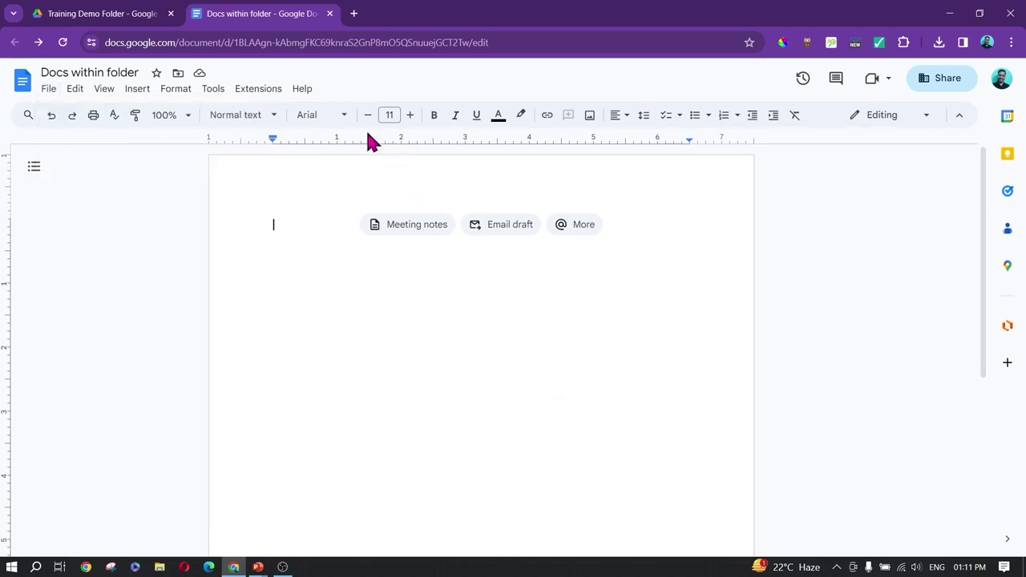
Switch to ChatGPT in a new browser tab and open the Training Update for Team conversation.
left_click(353, 14)
left_click(350, 42)
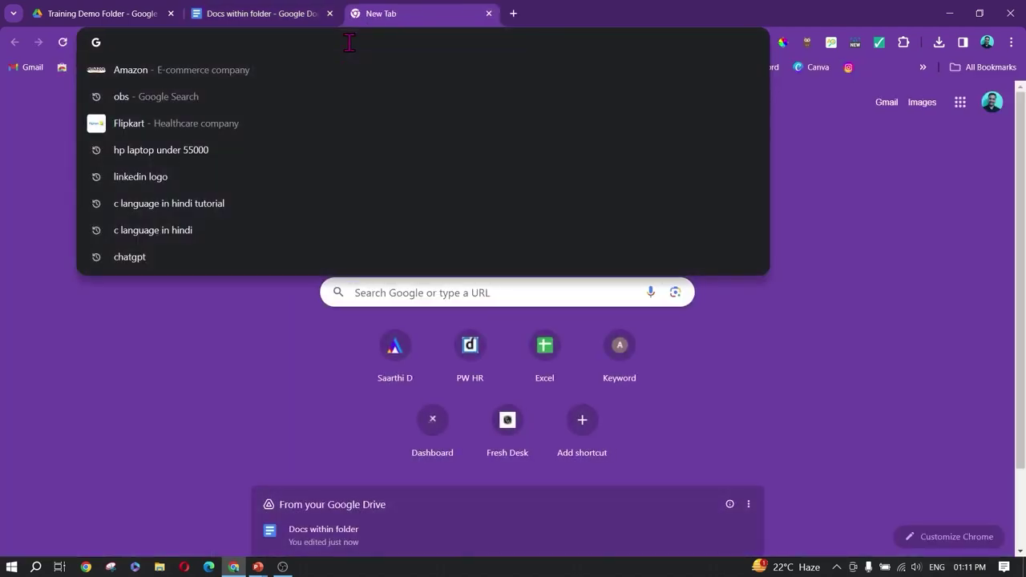
type("chat")
key("Return")
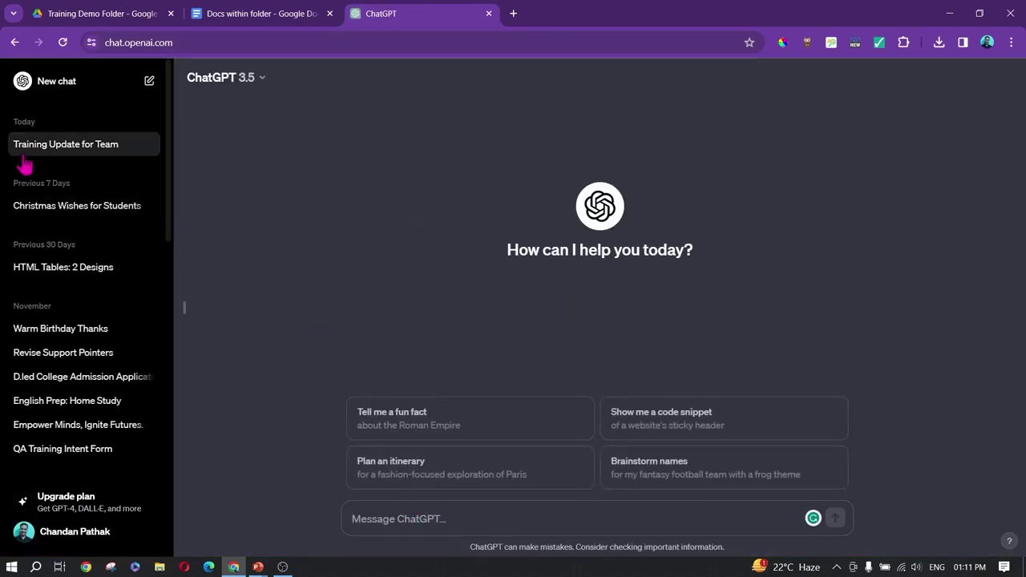
left_click(80, 152)
Copy the full training email from the Subject line through the contact information placeholder, and close the ChatGPT tab.
scroll(517, 285, "up", 10)
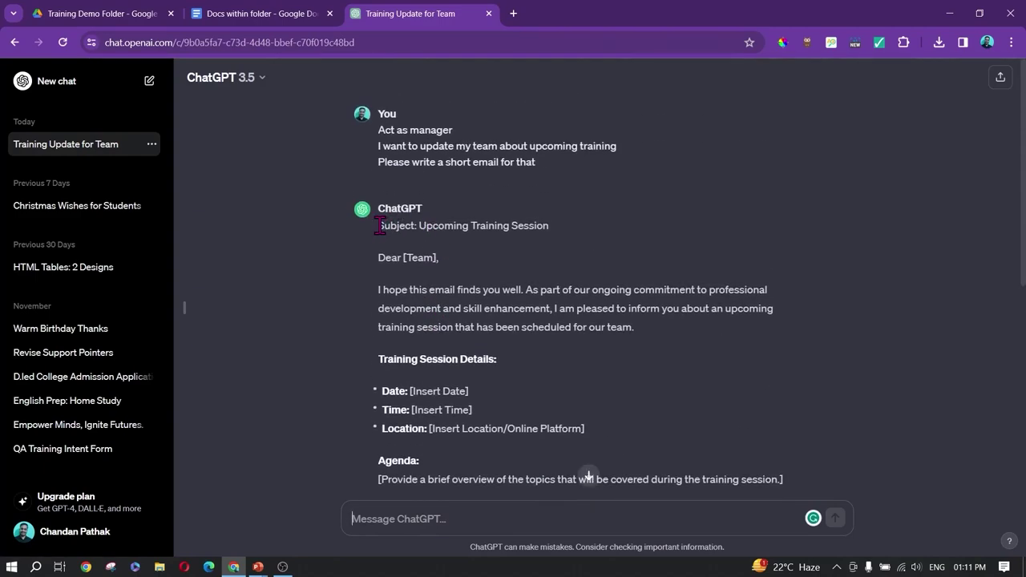
left_click_drag(380, 225, 510, 428)
scroll(479, 273, "down", 5)
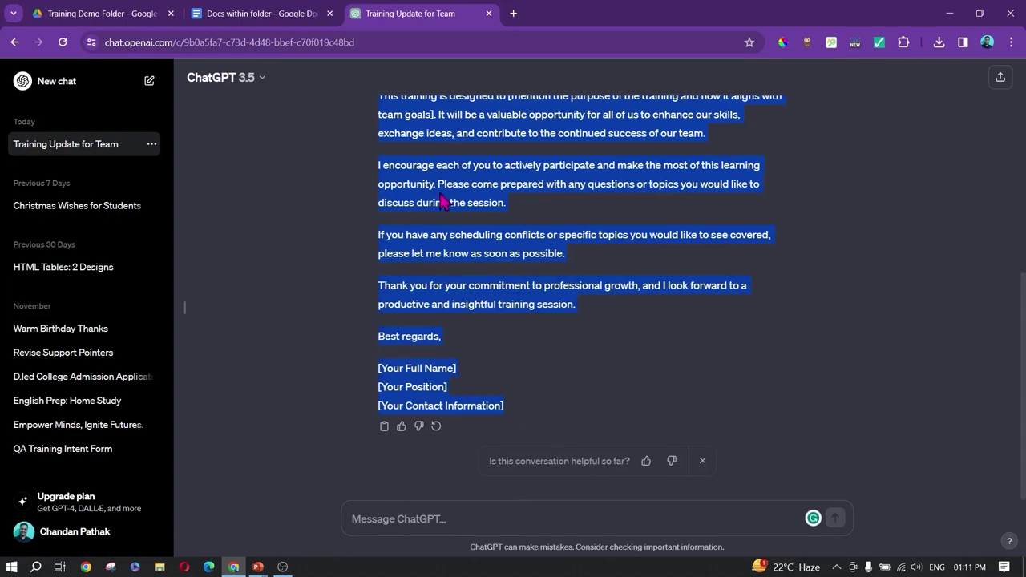
left_click(489, 14)
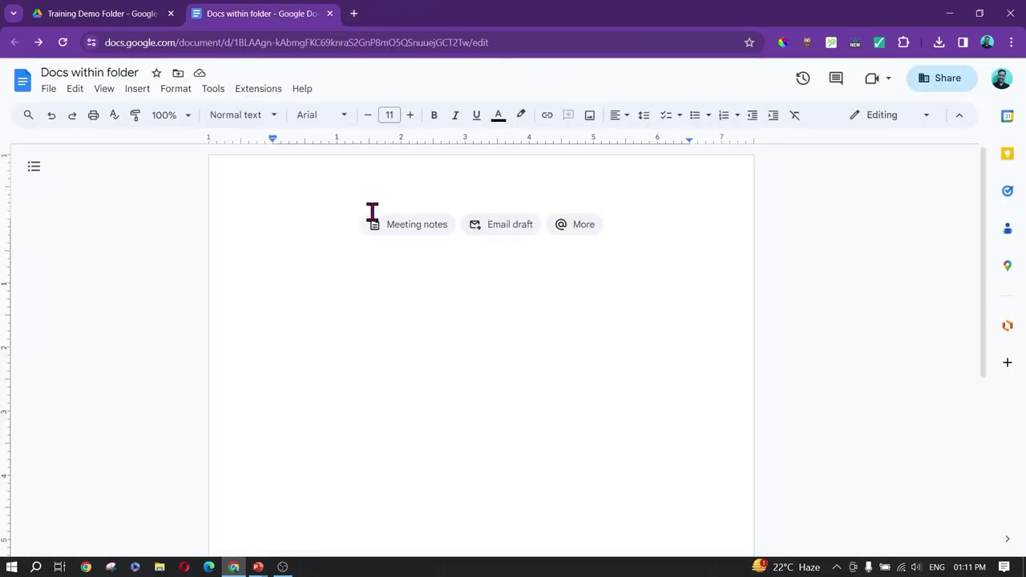
key("ctrl+v")
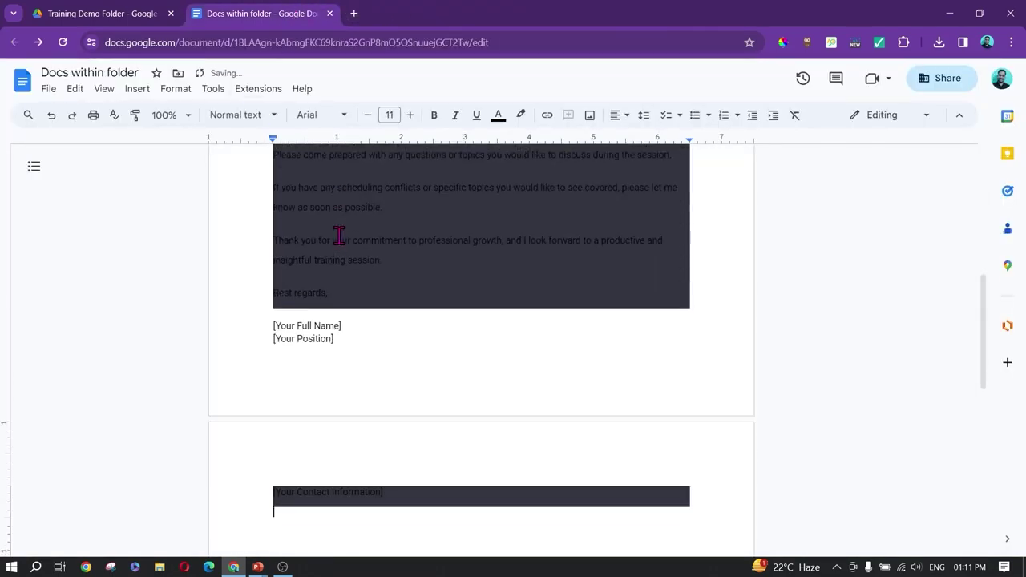
scroll(437, 297, "up", 10)
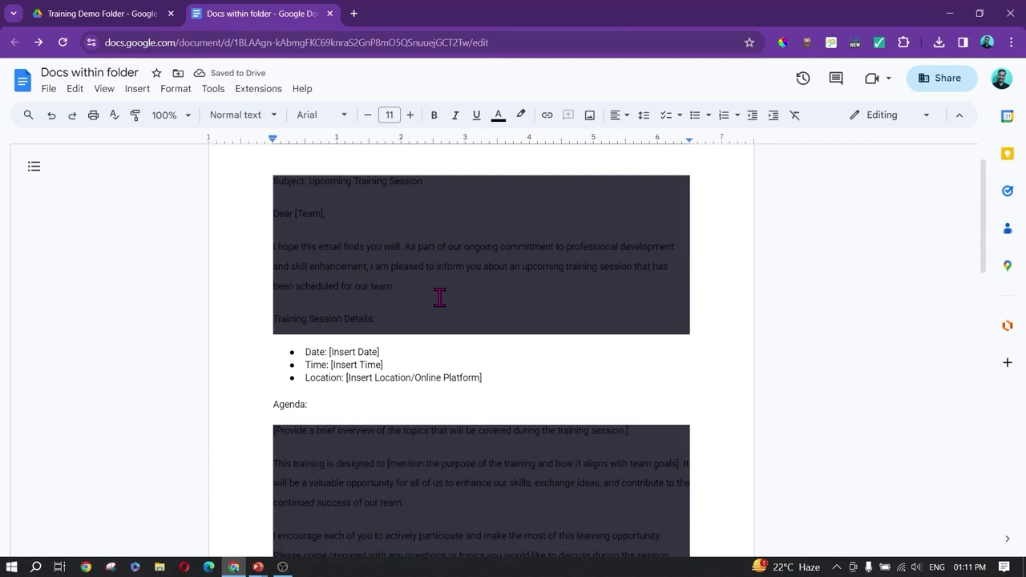
scroll(439, 297, "up", 1)
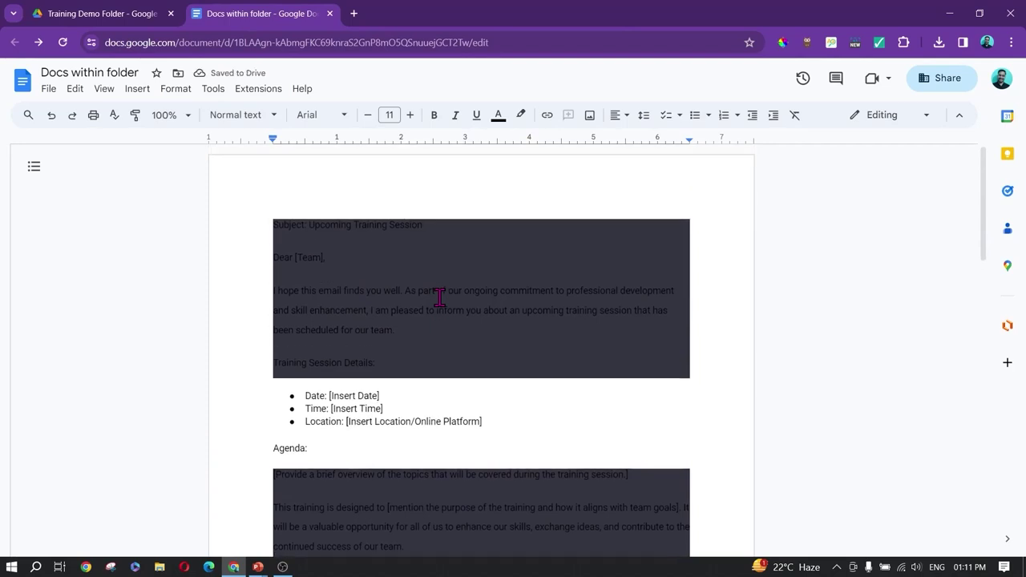
key("ctrl+z")
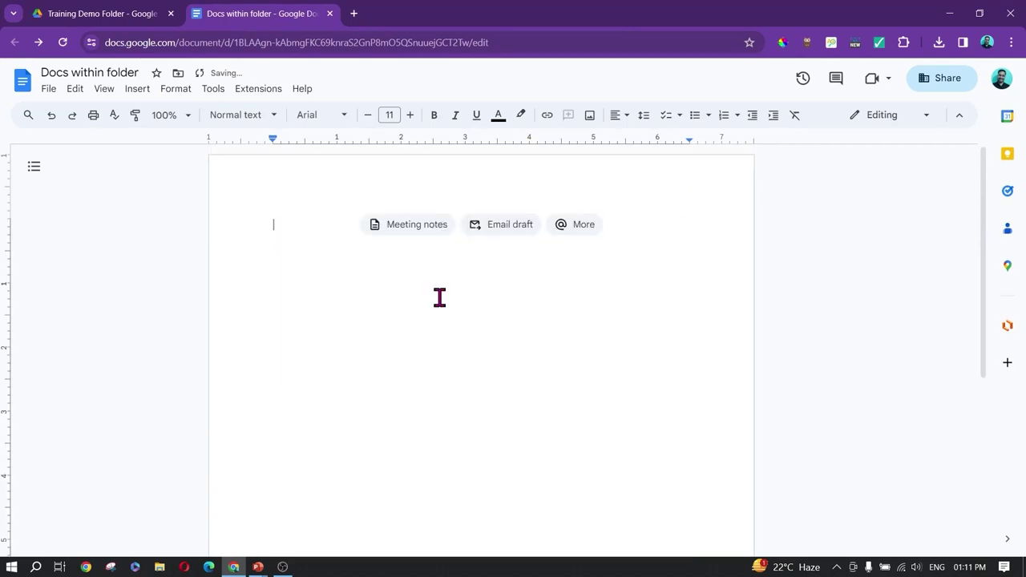
Paste the copied Upcoming Training Session email into the blank document as plain text without its source formatting.
type("Subject: Upcoming Training Session  Dear [Team],  I hope this email finds you well. As part of our ongoing commitment to professional development and skill enhancement, I am pleased to inform you about an upcoming training session that has been scheduled for our team.  Training Session Details:  Date: [Insert Date] Time: [Insert Time] Location: [Insert Location/Online Platform] Agenda: [Provide a brief overview of the topics that will be covered during the training session.]  This training is designed to [mention the purpose of the training and how it aligns with team goals]. It will be a valuable opportunity for all of us to enhance our skills, exchange ideas, and contribute to the continued success of our team.  I encourage each of you to actively participate and make the most of this learning opportunity. Please come prepared with any questions or topics you would like to discuss during the session.  If you have any scheduling conflicts or specific topics you would like to see covered, please let me know as soon as possible.  Thank you for your commitment to professional growth, and I look forward to a productive and insightful training session.  Best regards,  [Your Full Name] [Your Position] [Your Contact Information]")
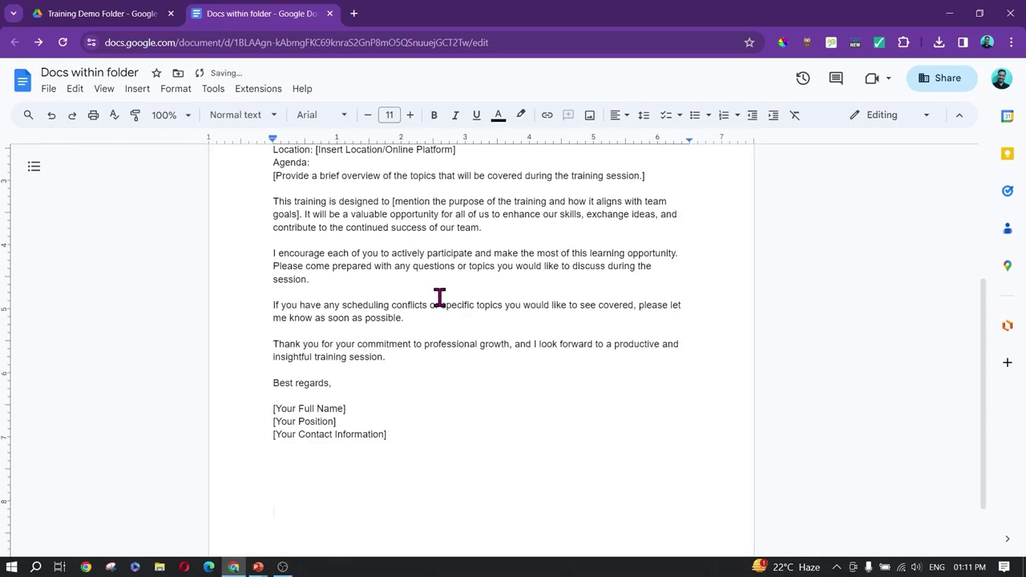
scroll(416, 303, "up", 5)
left_click_drag(366, 360, 360, 369)
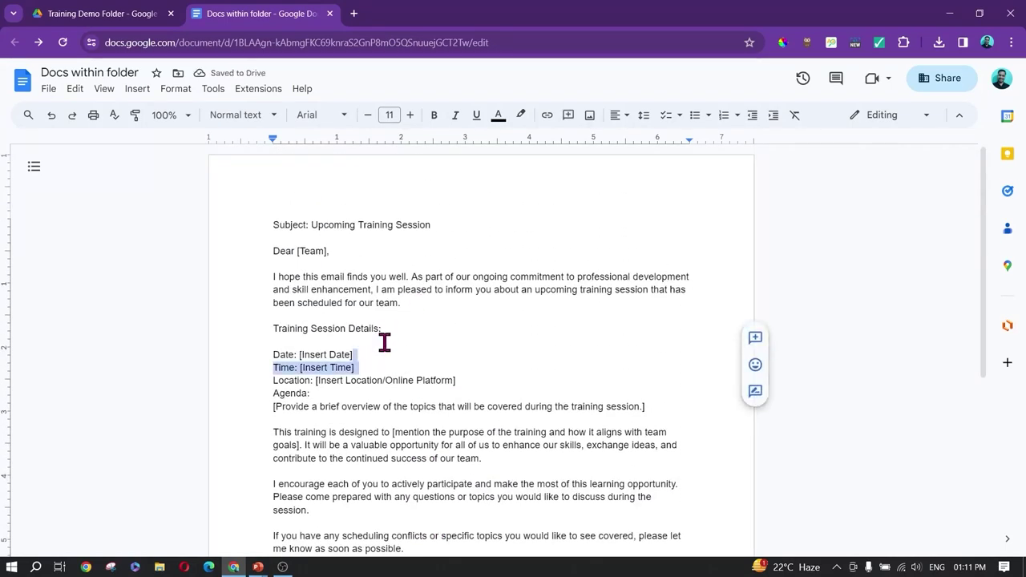
left_click(370, 306)
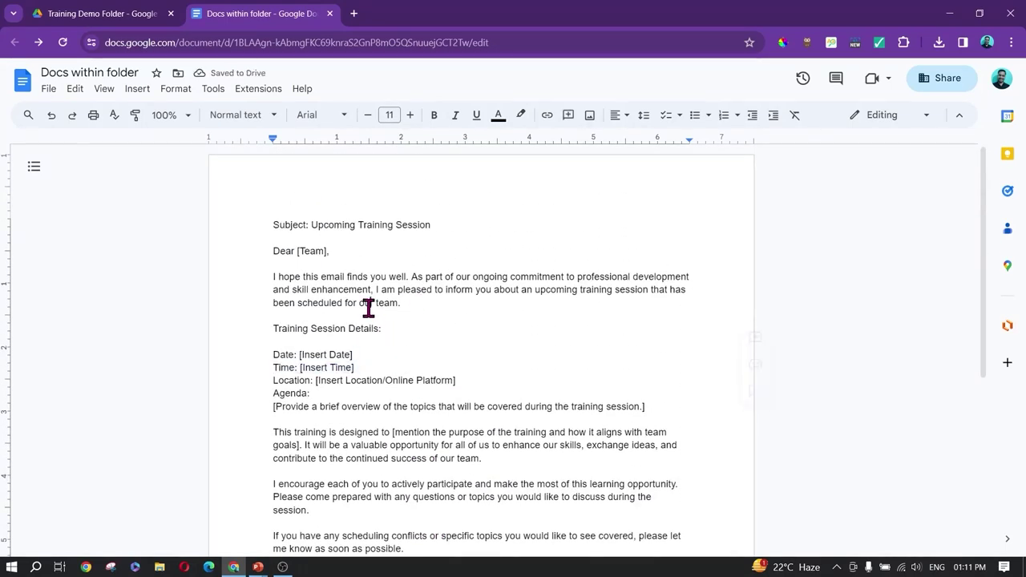
Print the document with Microsoft Print to PDF and save the output in Downloads as Demo Print.
left_click(44, 89)
left_click(93, 500)
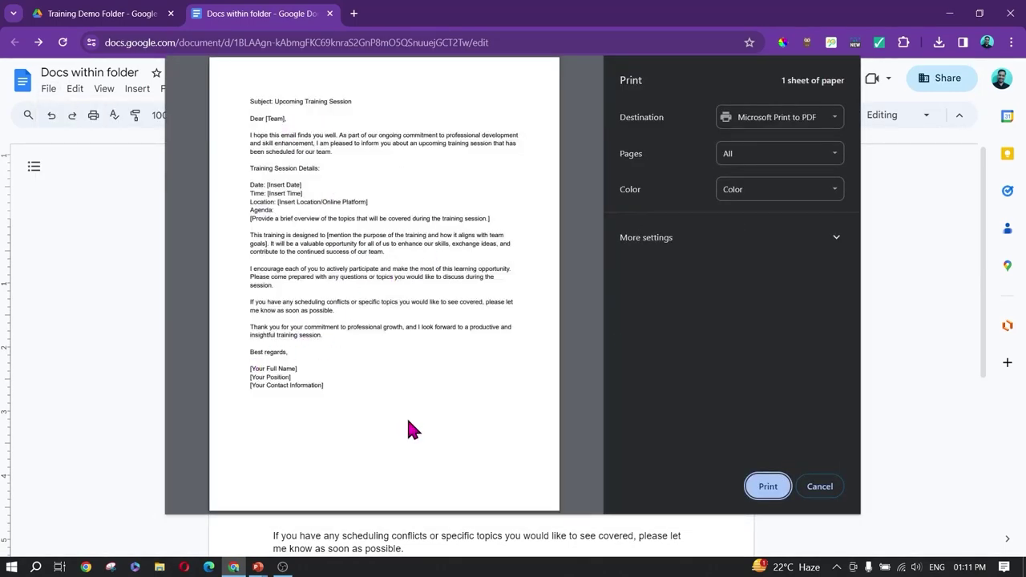
left_click(768, 487)
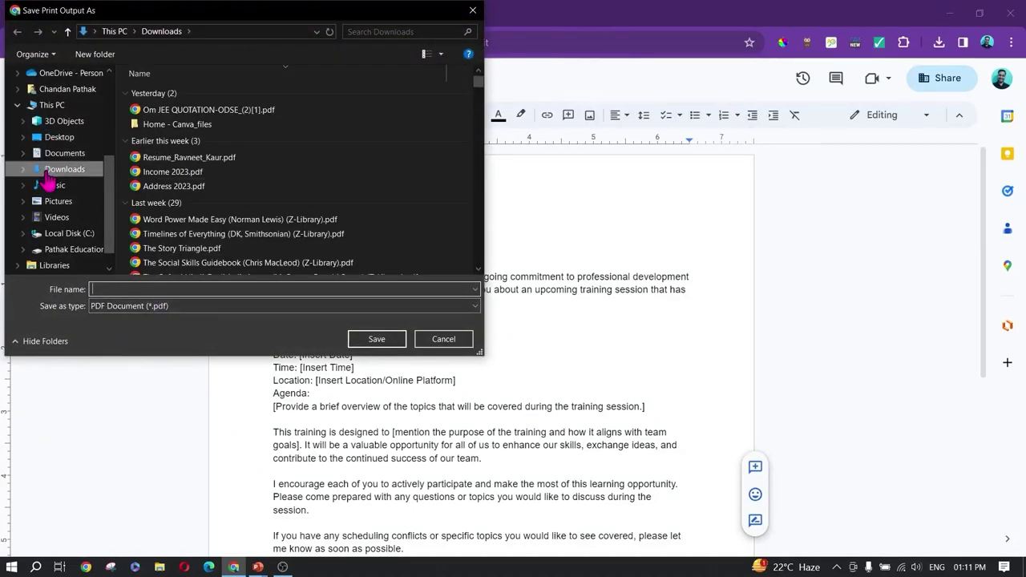
type("Demo Print")
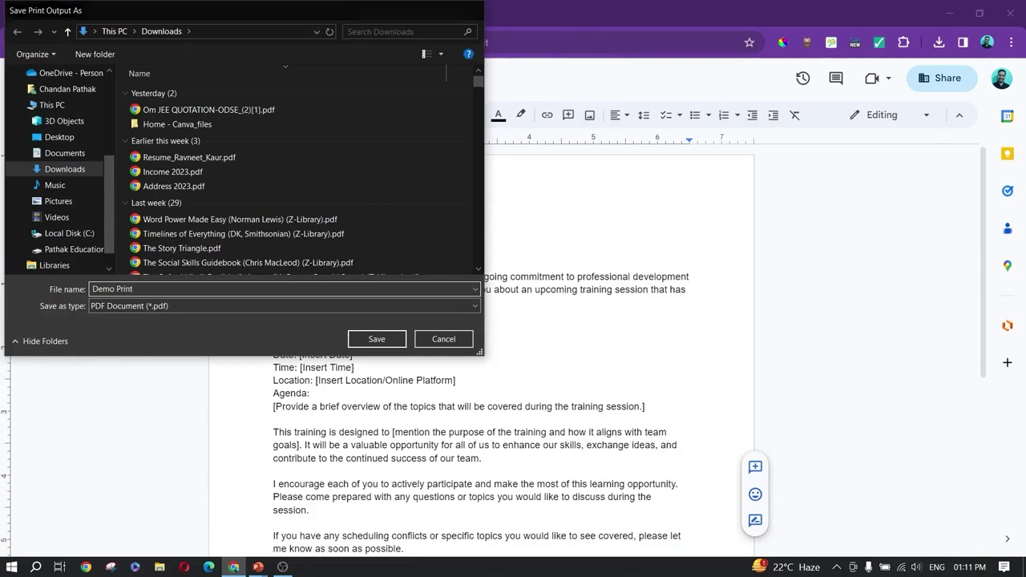
key("Return")
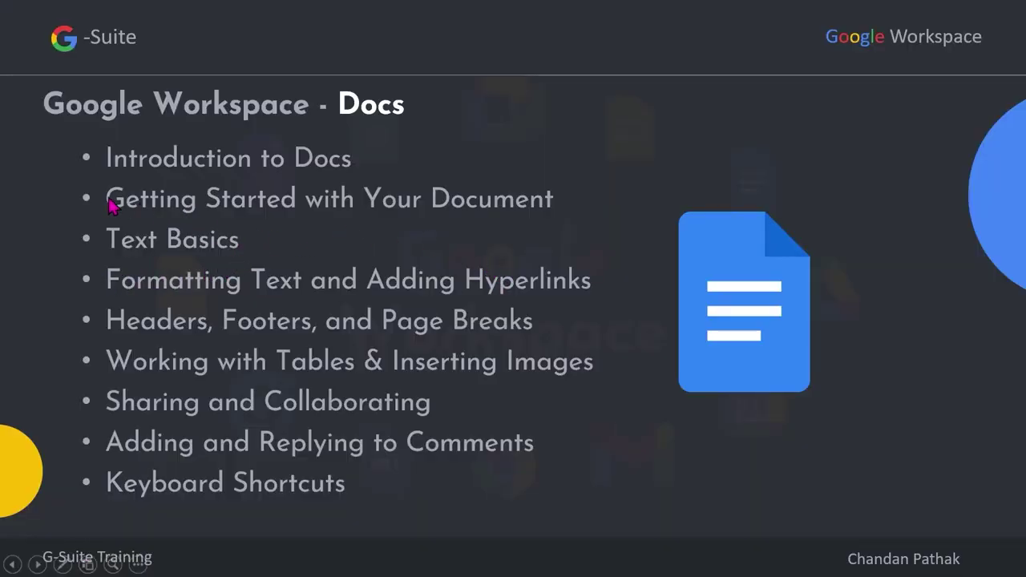
Switch from the slide show back to the Google Docs document and make the Subject line bold.
key("alt+Tab")
key("alt+Tab")
key("alt+Tab")
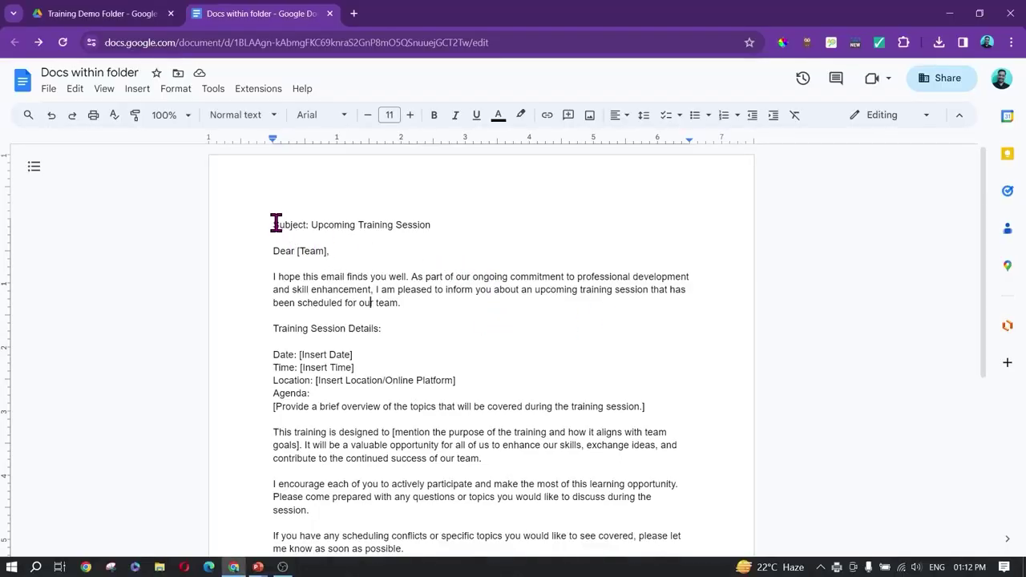
left_click_drag(273, 224, 438, 224)
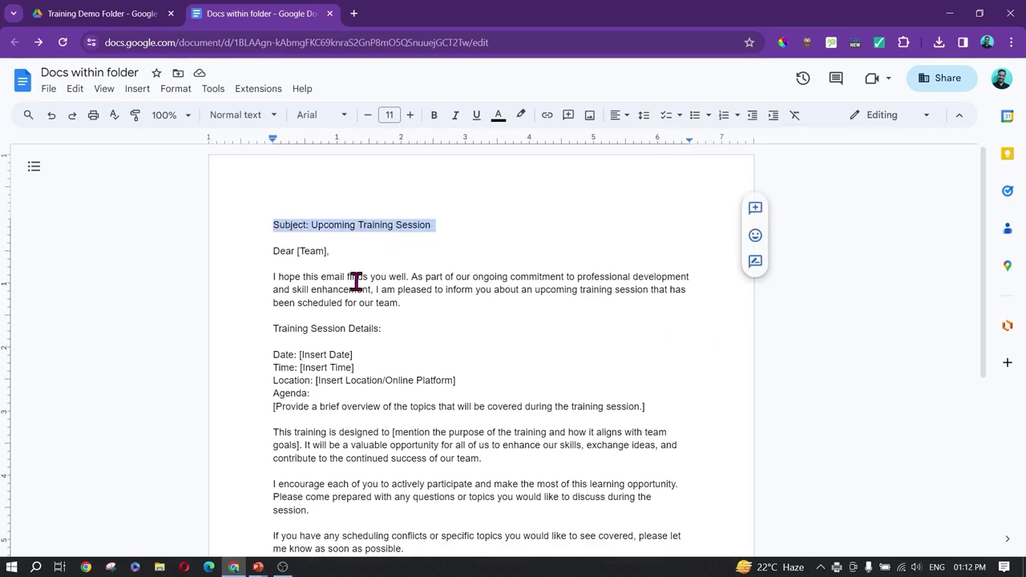
left_click(313, 232)
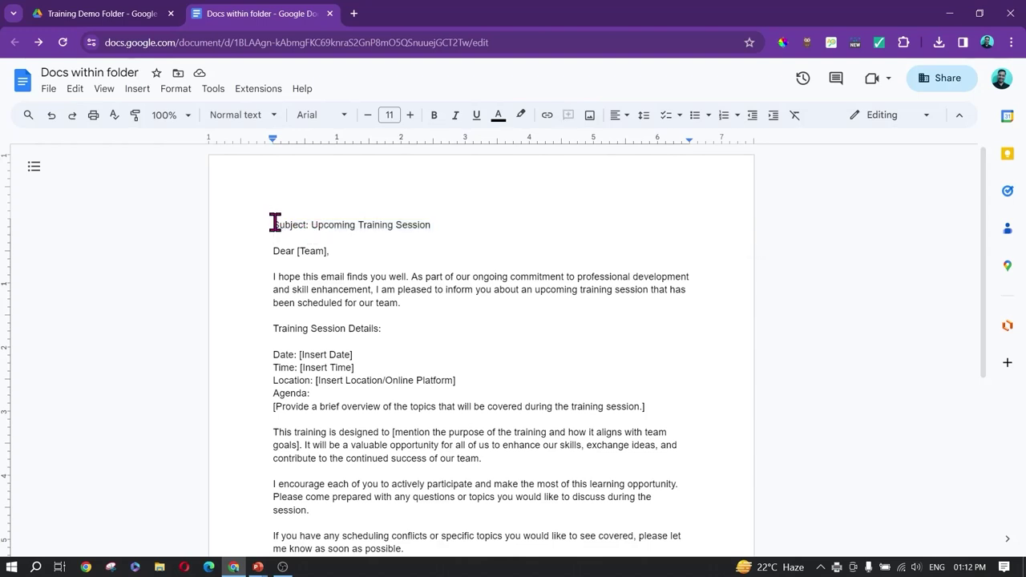
left_click_drag(274, 223, 440, 222)
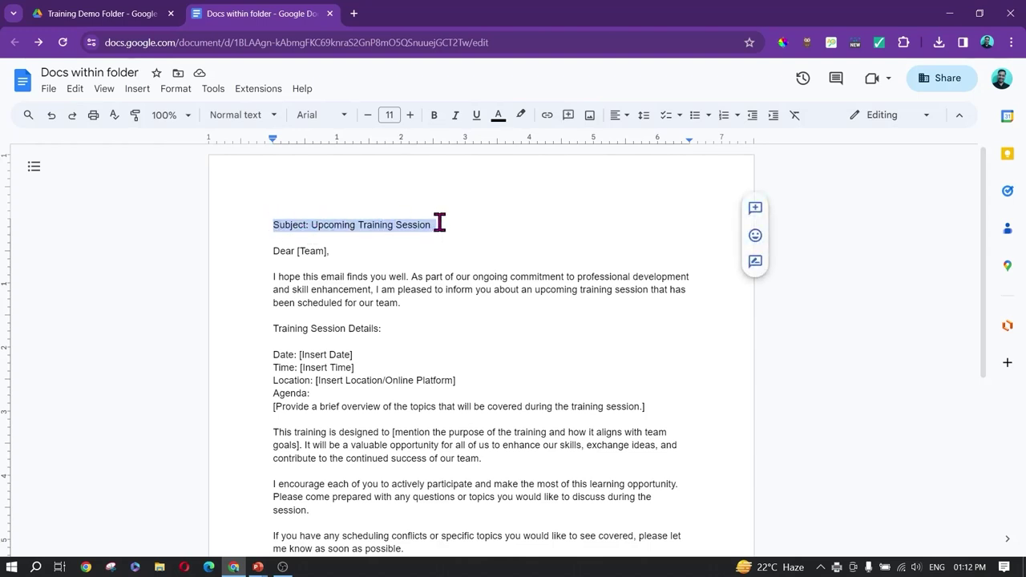
left_click(435, 116)
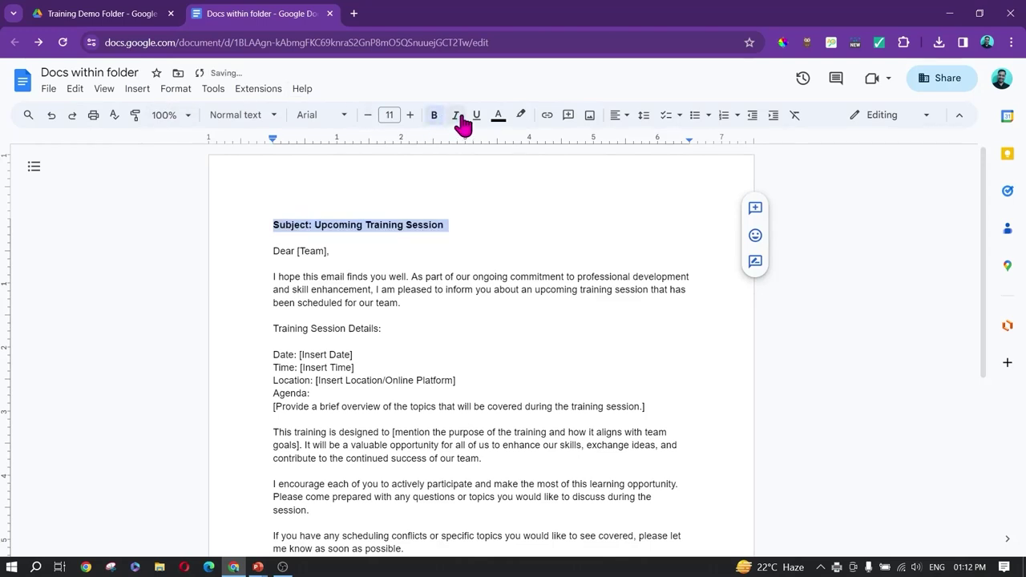
Try italic and underline on the Subject line and remove both, keeping the bold.
left_click(458, 117)
left_click(476, 118)
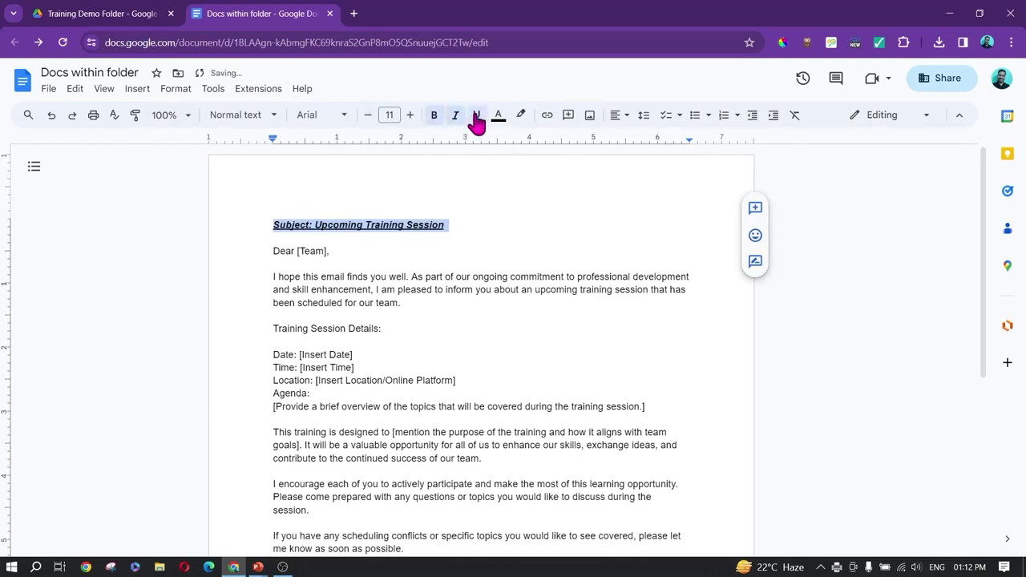
left_click(477, 118)
left_click(455, 117)
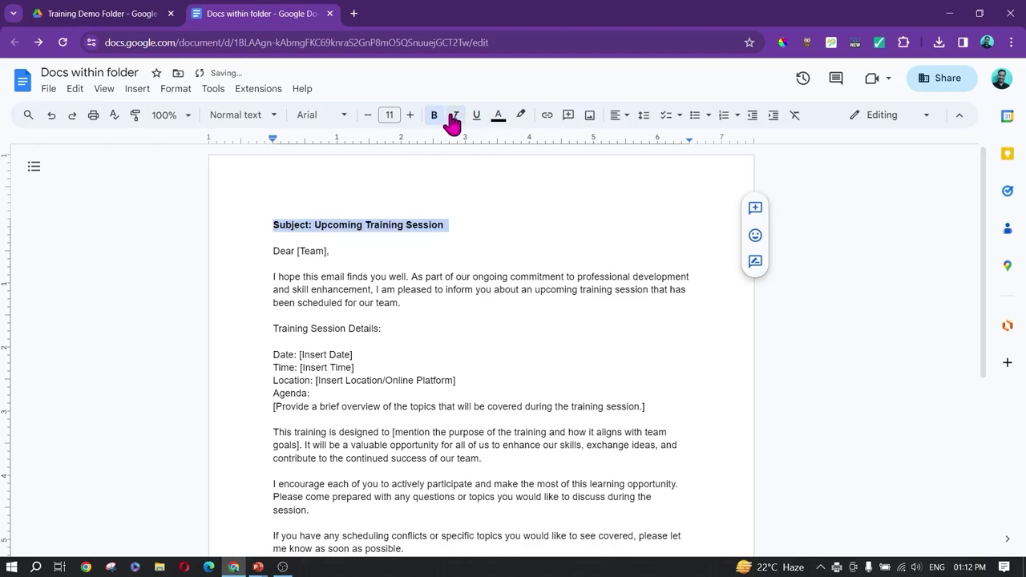
left_click(379, 255)
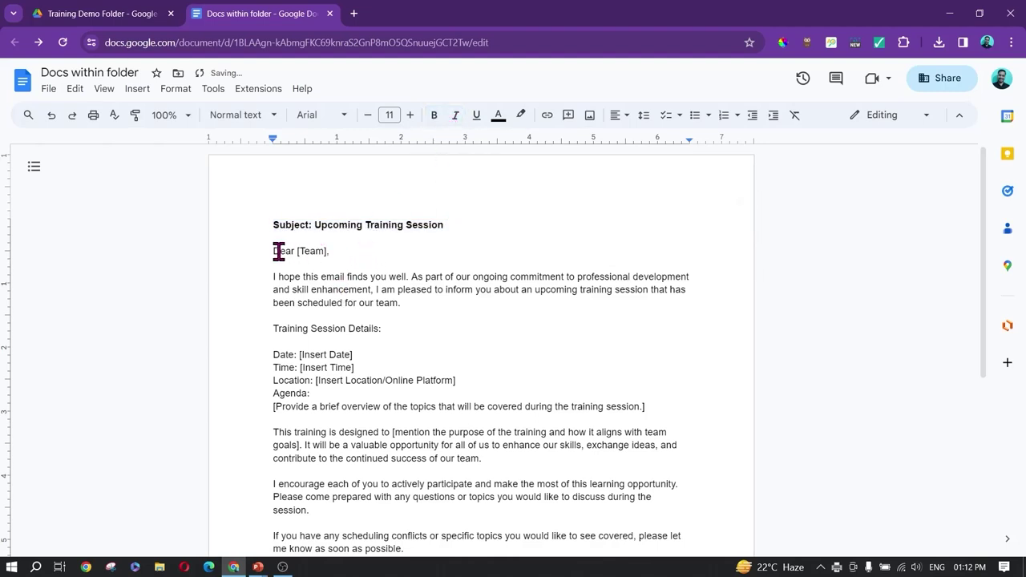
In the greeting, make the word "Dear" bold and "[Team]," italic.
left_click_drag(274, 254, 291, 255)
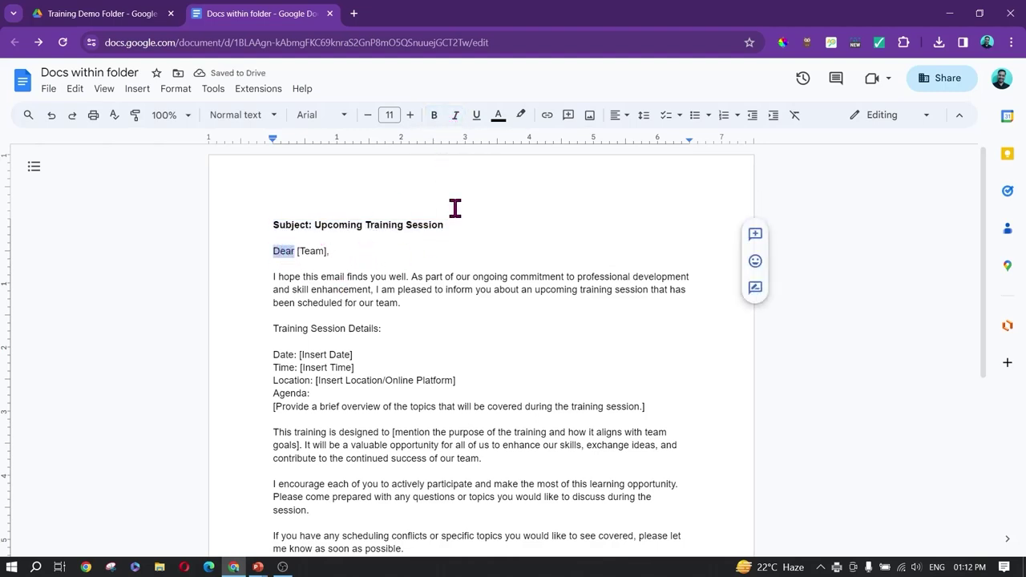
left_click(433, 115)
left_click(335, 251)
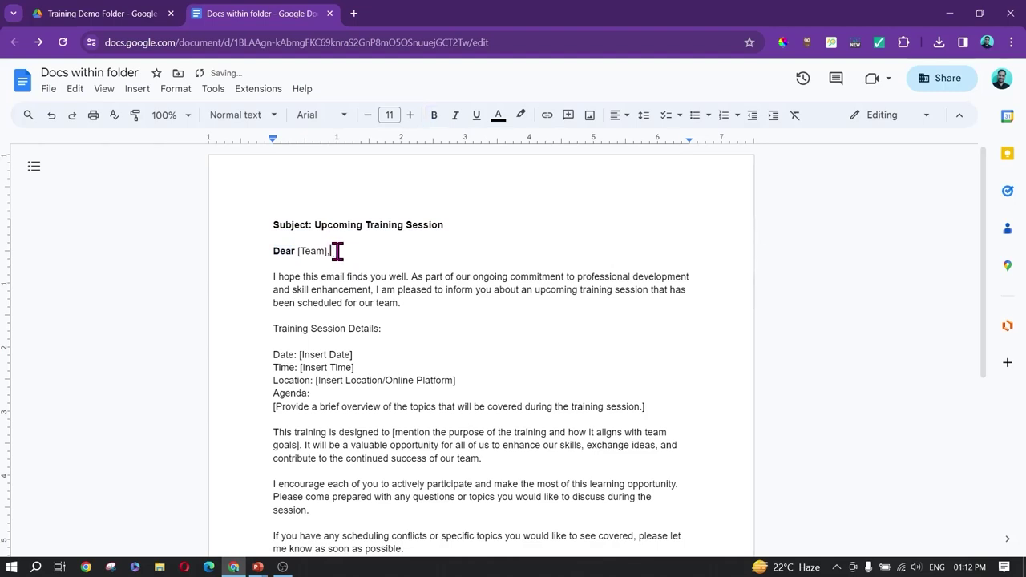
left_click_drag(337, 251, 297, 254)
left_click(455, 117)
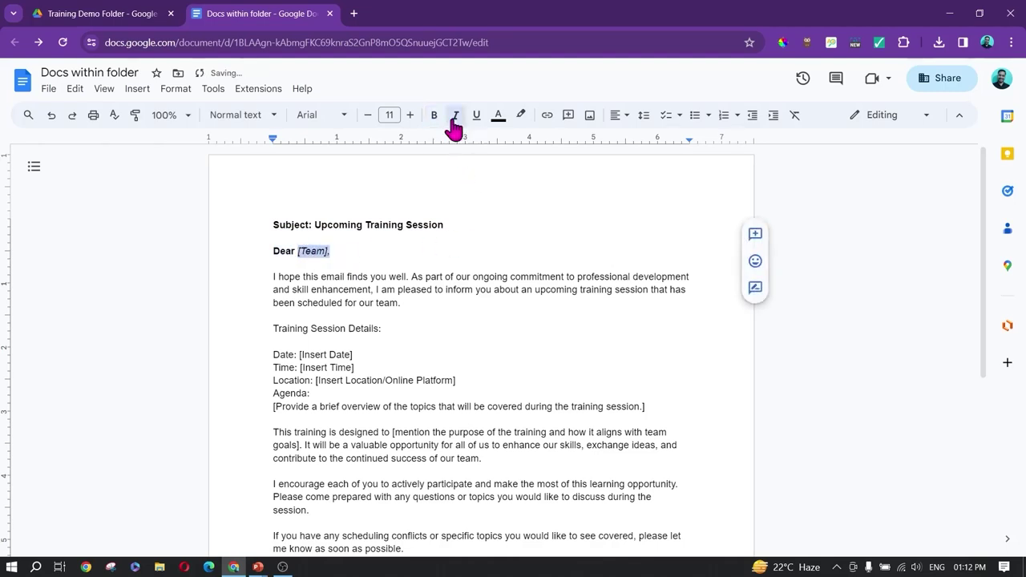
left_click(348, 251)
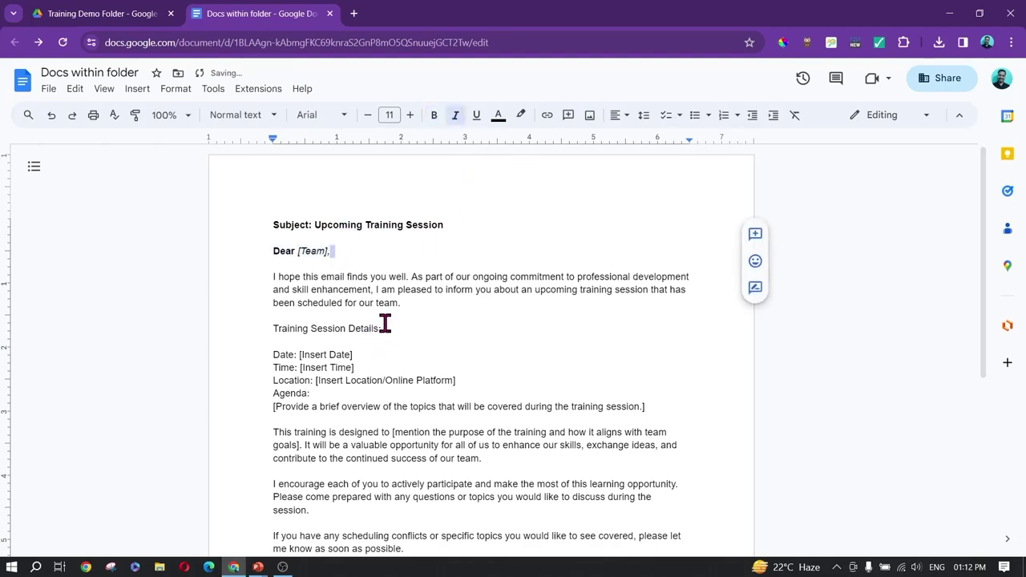
Format the "Training Session Details:" heading as underlined, red, bold and centre-aligned.
left_click_drag(383, 329, 259, 329)
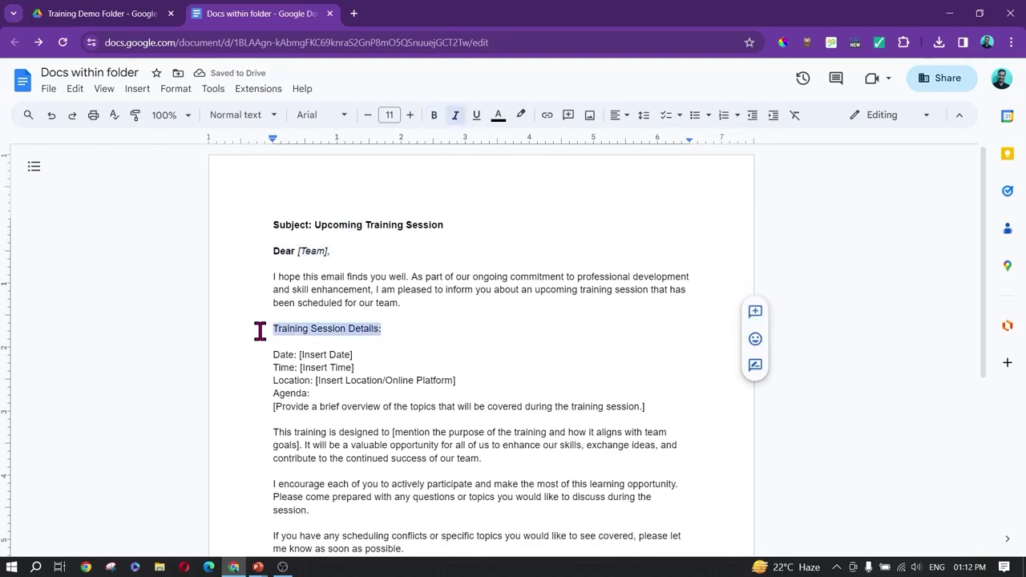
left_click(476, 117)
left_click(498, 116)
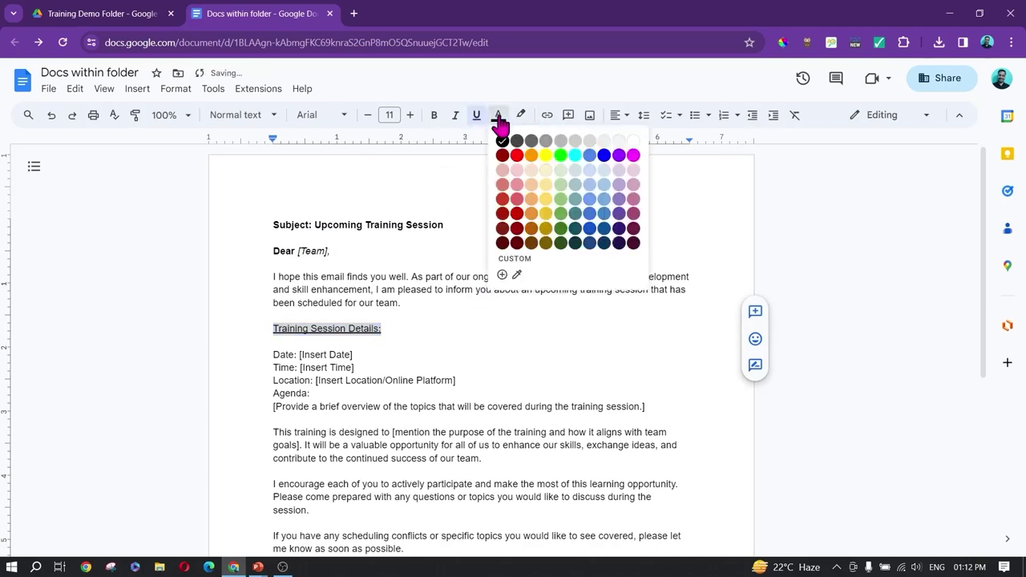
left_click(517, 156)
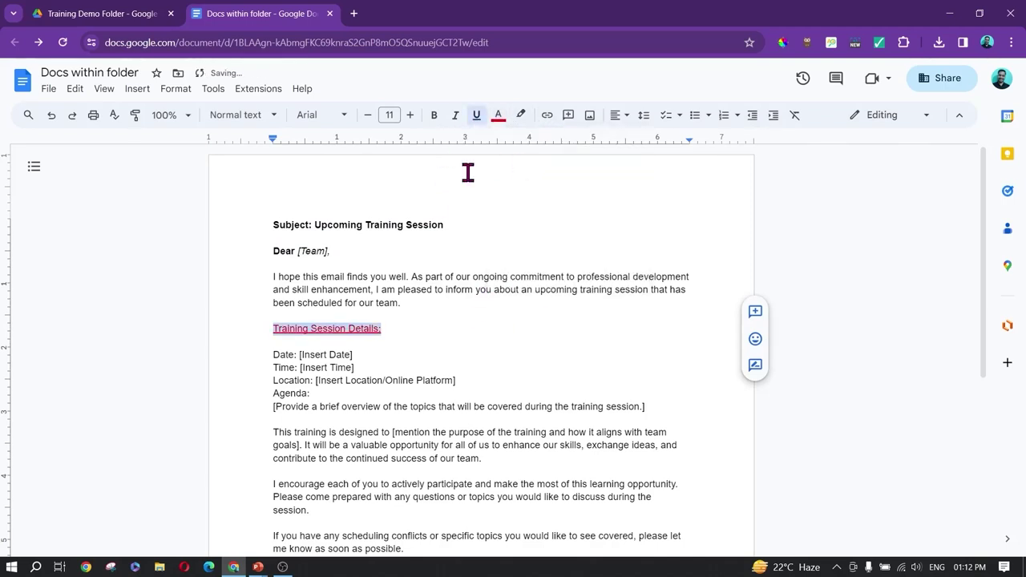
left_click(436, 119)
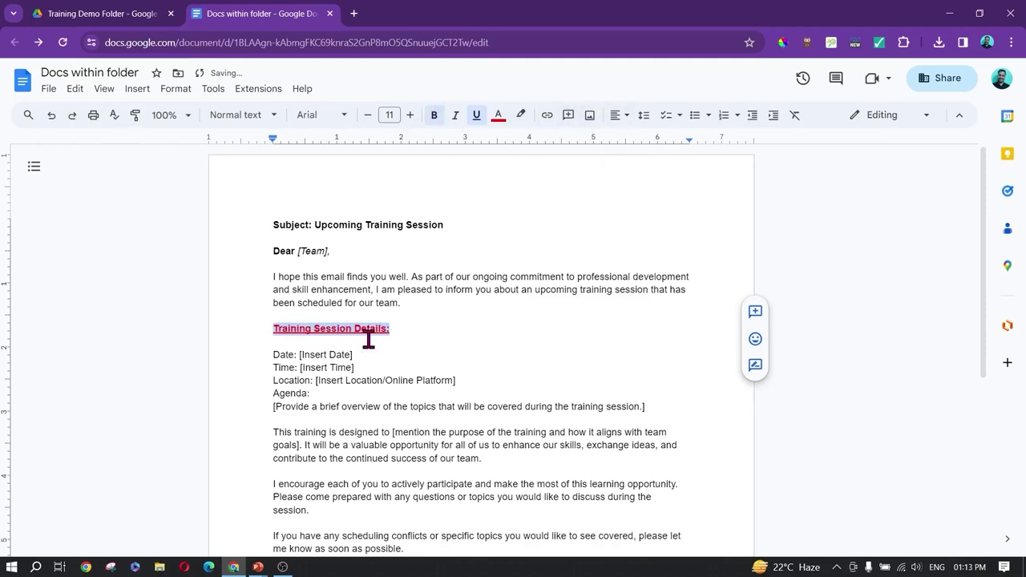
left_click(625, 119)
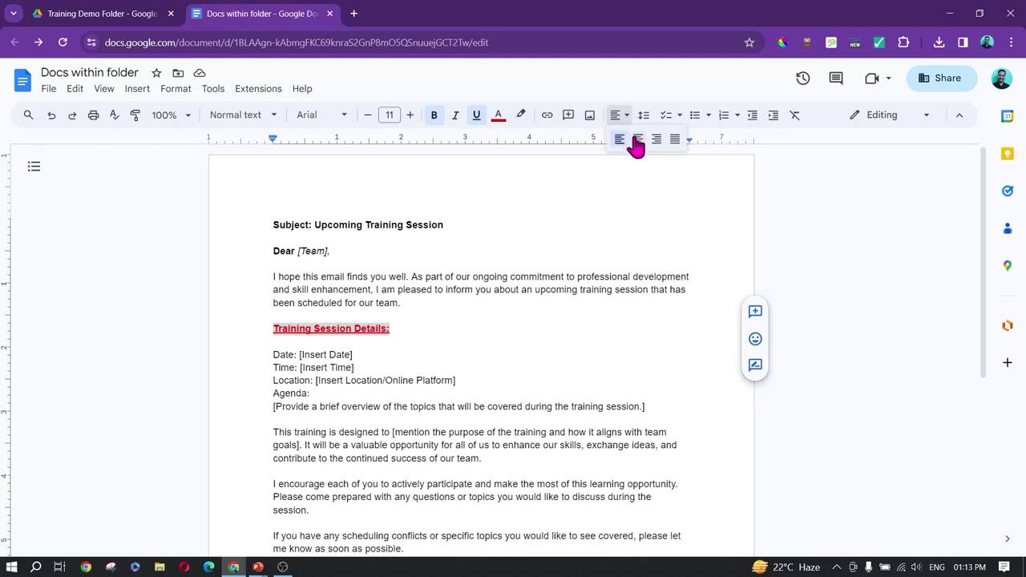
left_click(636, 137)
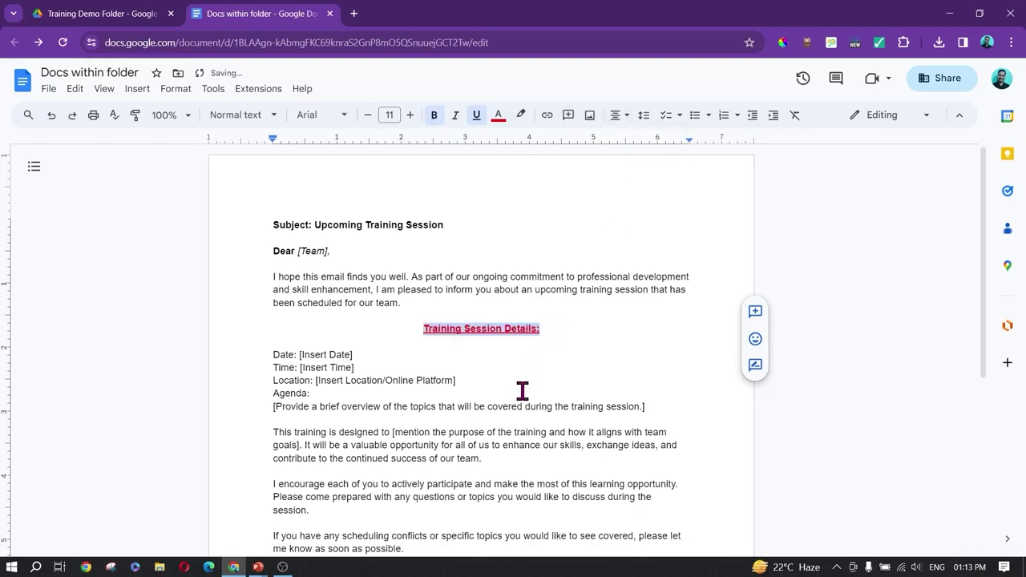
Justify the paragraph that begins "This training is designed to".
left_click(617, 118)
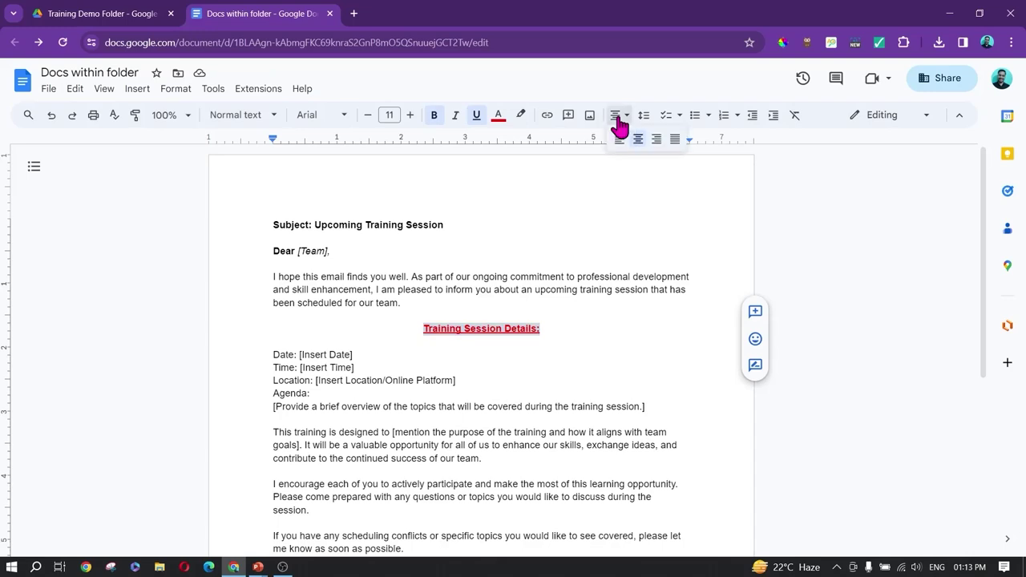
scroll(372, 399, "down", 3)
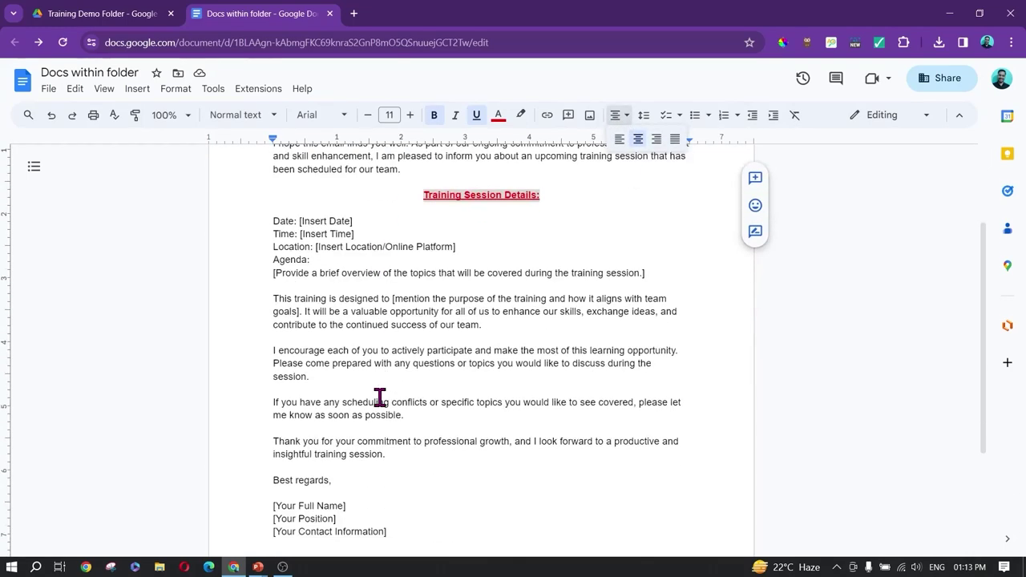
scroll(380, 396, "up", 1)
left_click(419, 390)
scroll(631, 415, "down", 2)
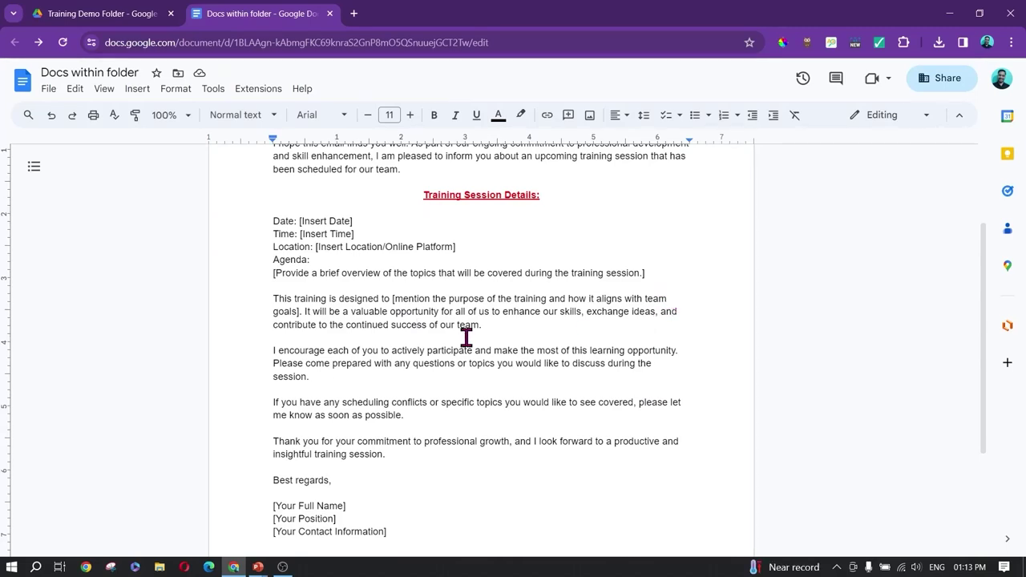
left_click_drag(482, 324, 280, 297)
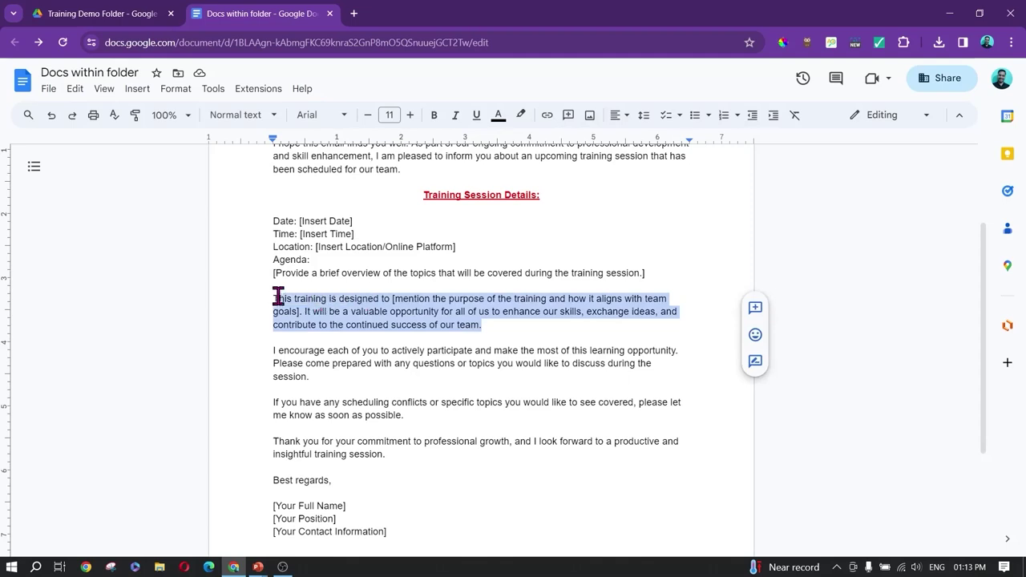
left_click(624, 116)
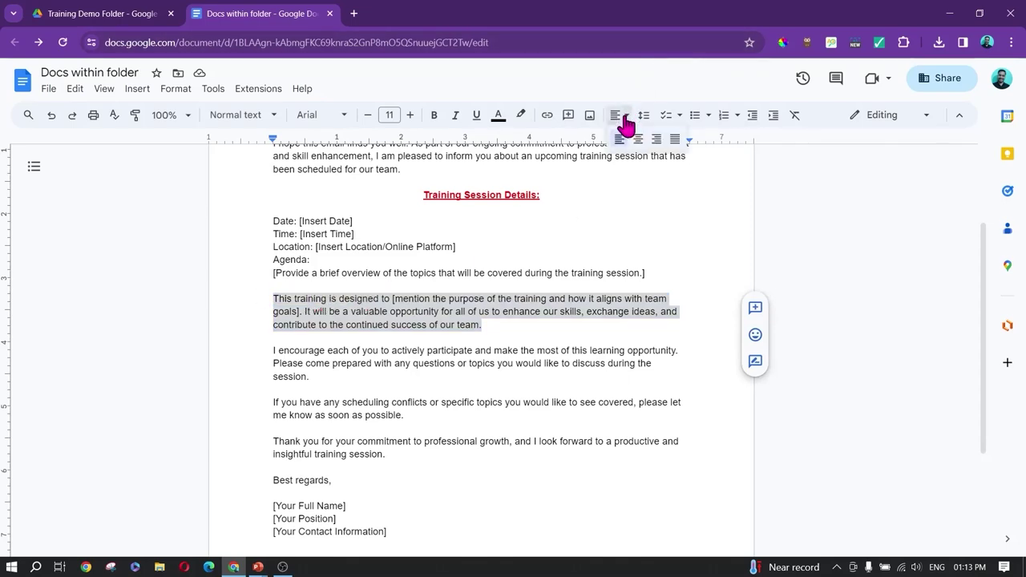
left_click(674, 139)
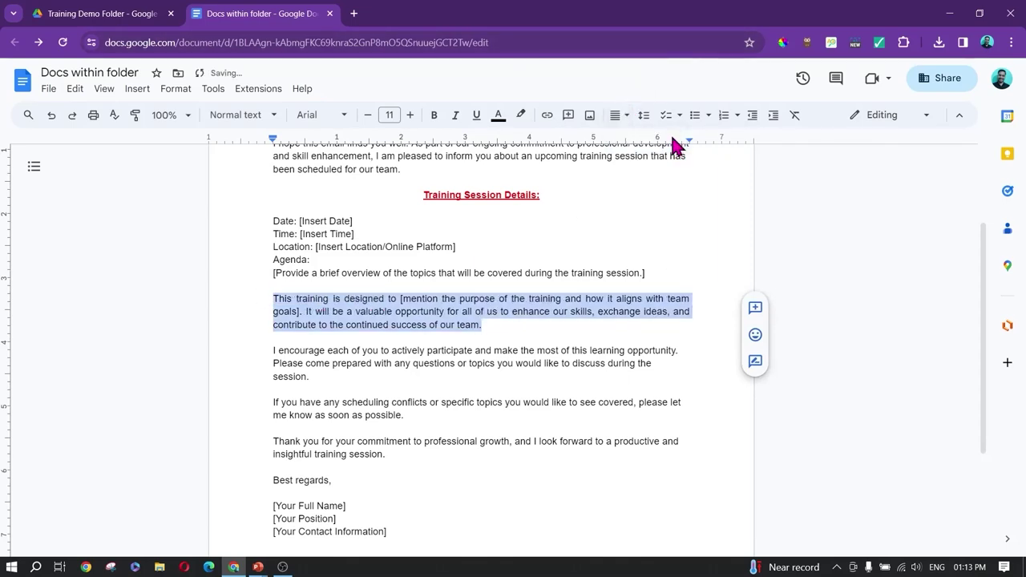
left_click(695, 311)
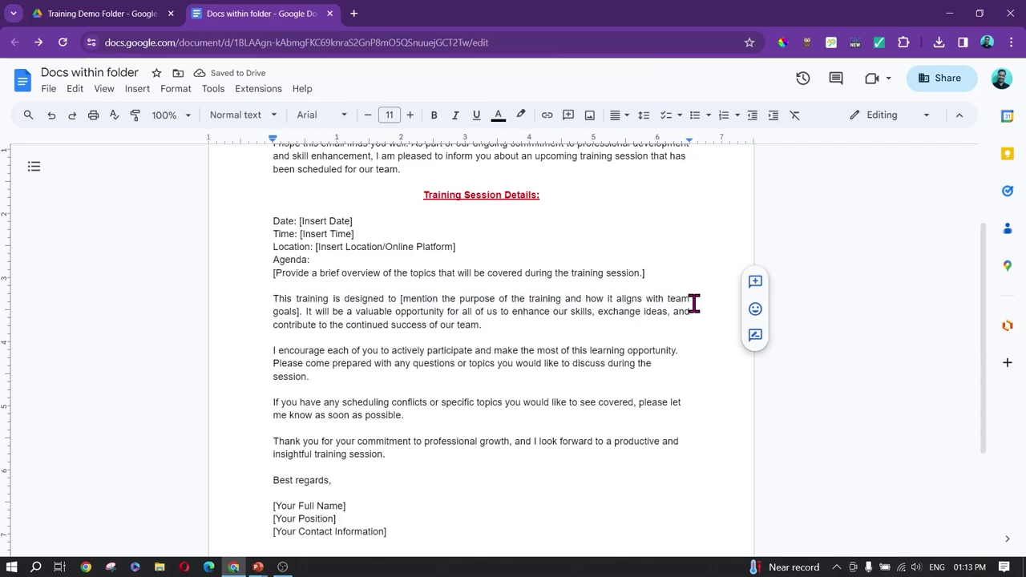
Try justified alignment on the whole document, review the text, and undo that alignment change.
key("ctrl+a")
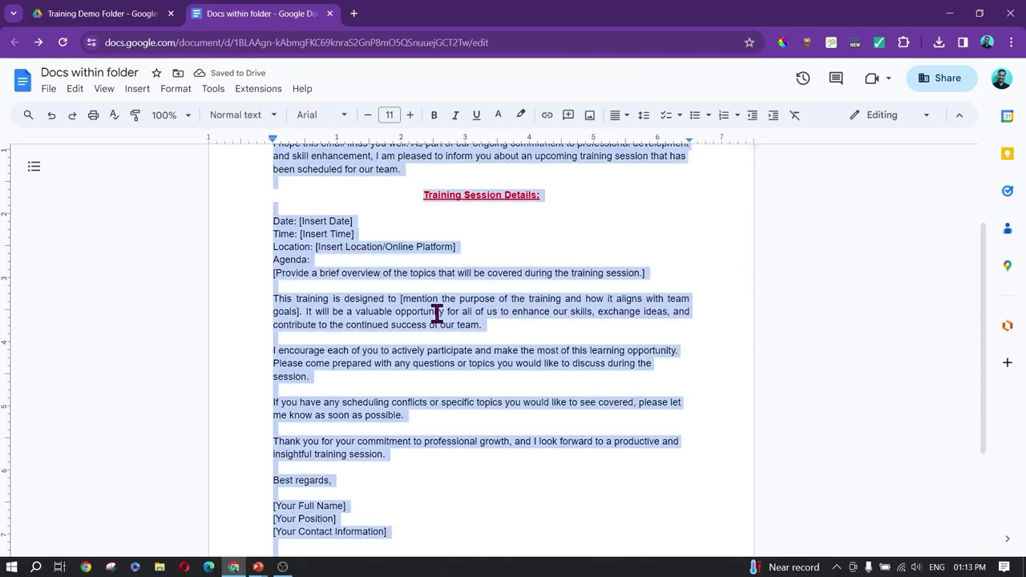
left_click(615, 118)
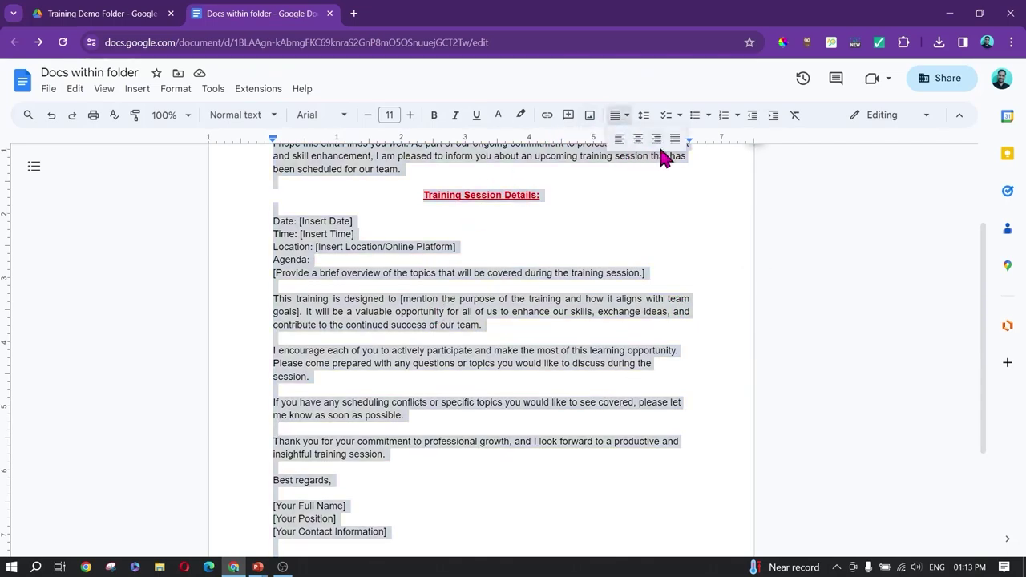
left_click(676, 141)
left_click(488, 337)
scroll(491, 336, "up", 2)
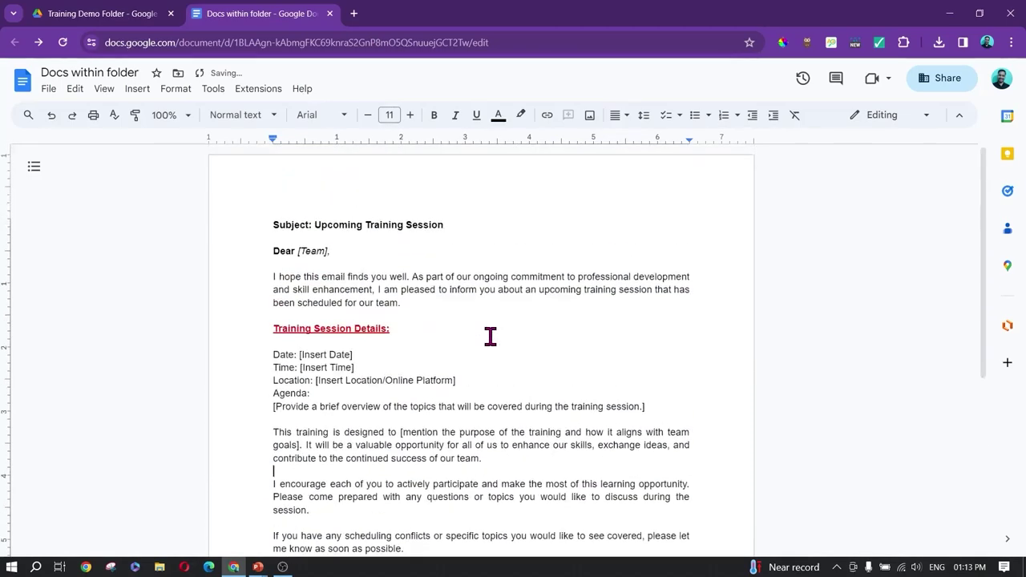
scroll(491, 336, "down", 4)
scroll(491, 337, "up", 4)
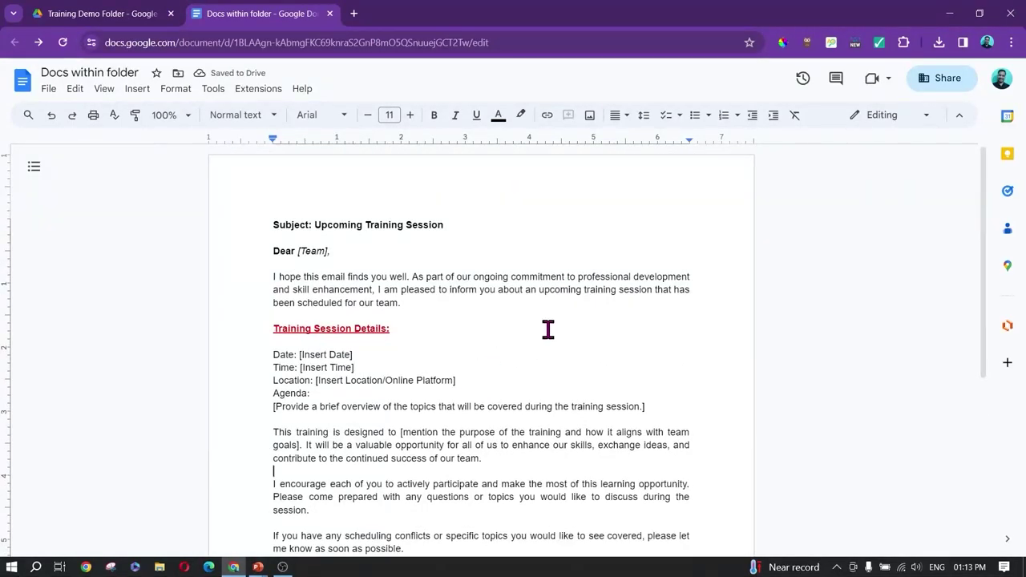
key("ctrl+a")
left_click(418, 401)
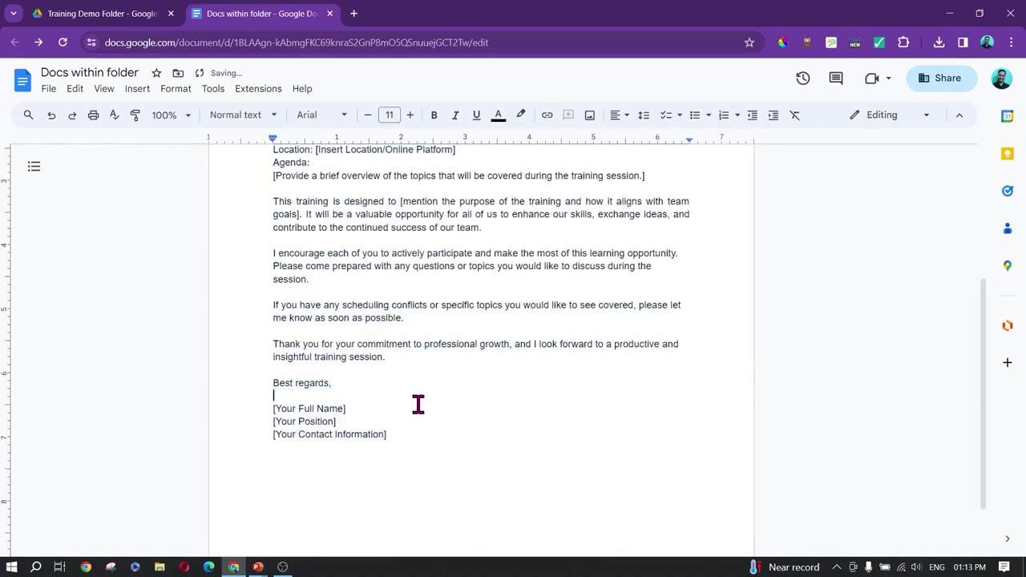
Copy the whole email text, add a page break after the contact line, and paste a duplicate onto the new page.
left_click_drag(422, 436, 272, 193)
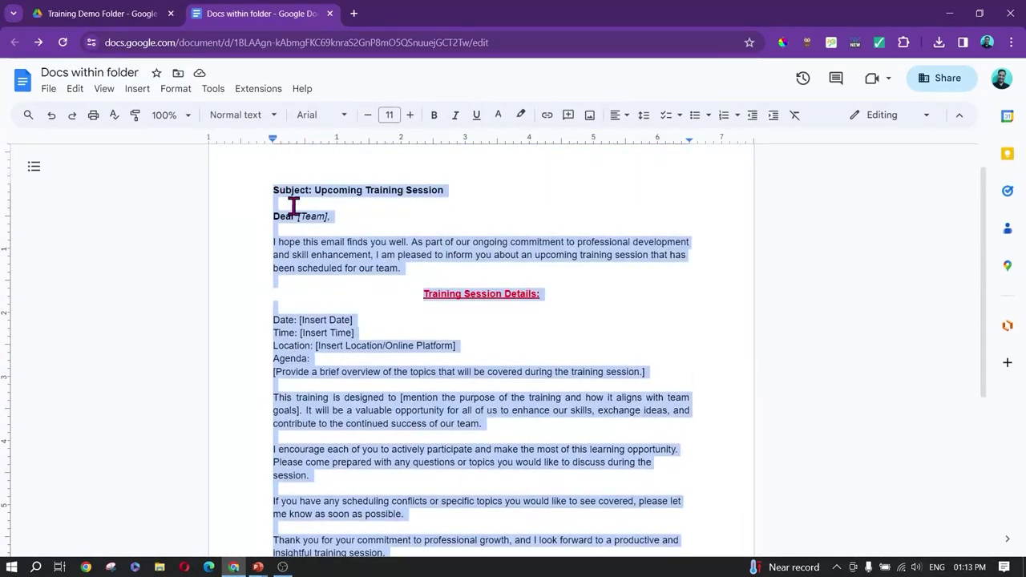
scroll(378, 268, "down", 5)
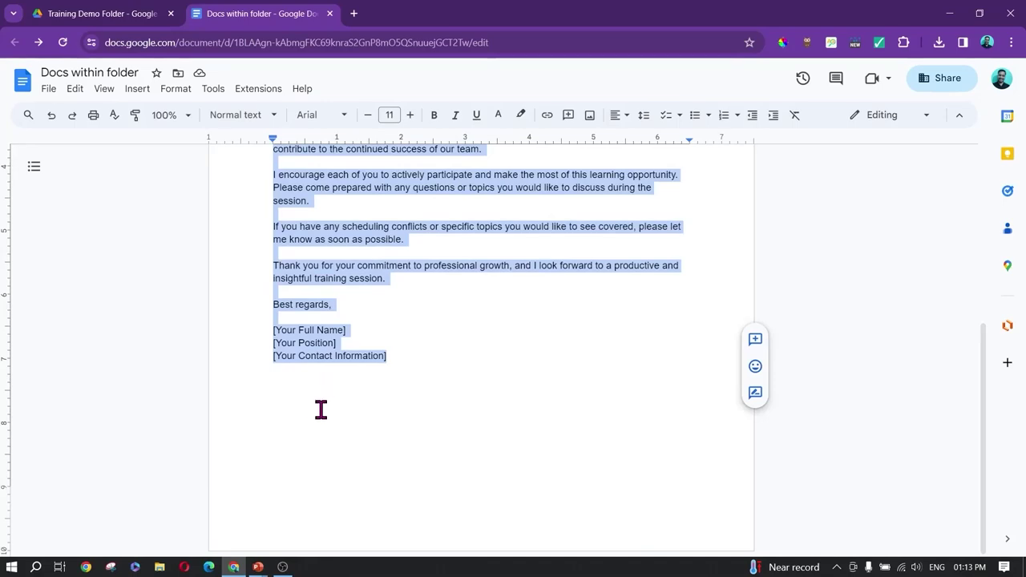
left_click(332, 409)
key("ctrl+Return")
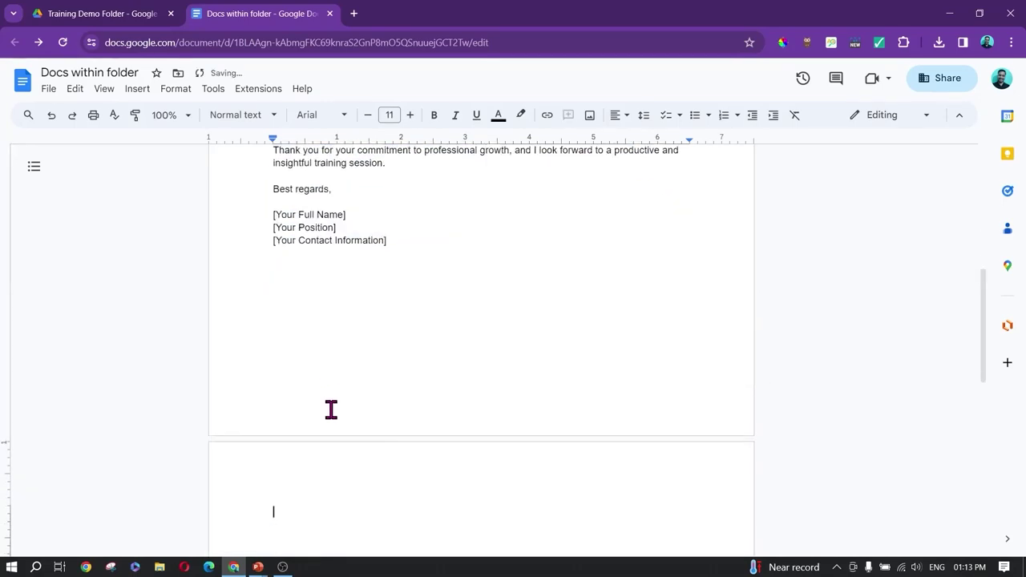
Justify the entire email text on the first page.
scroll(331, 409, "up", 5)
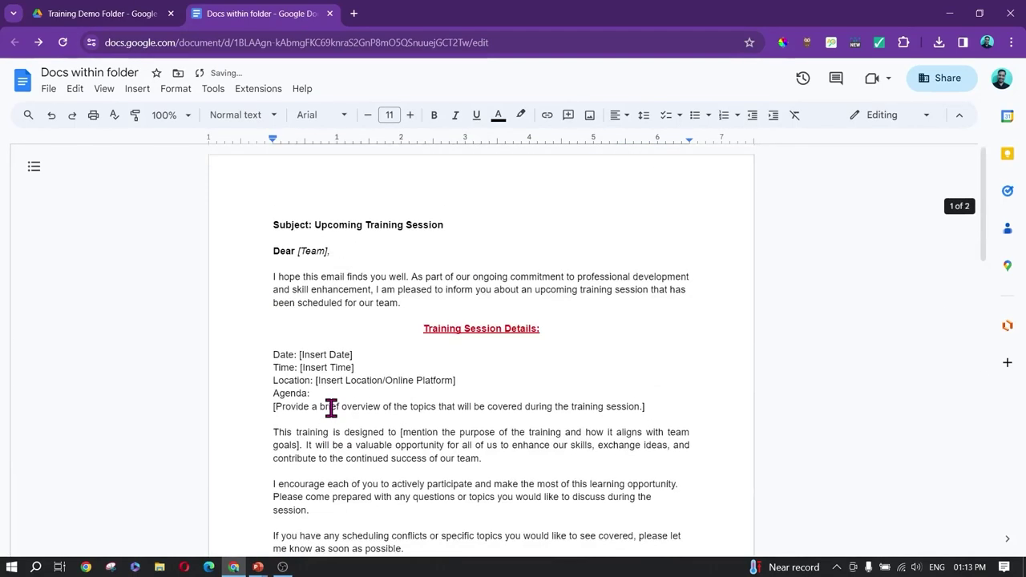
left_click_drag(273, 226, 408, 264)
scroll(384, 383, "down", 5)
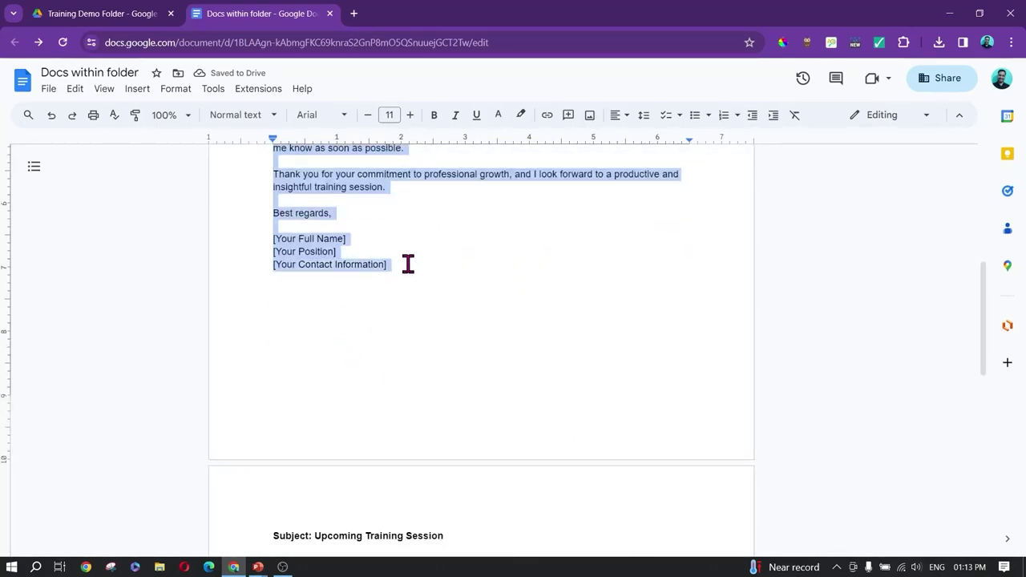
left_click(617, 114)
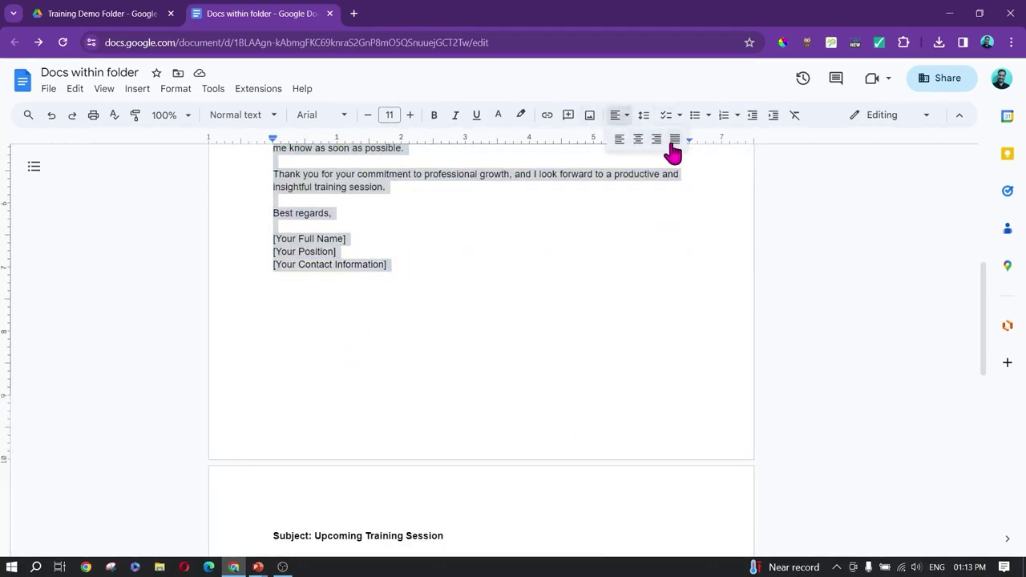
left_click(674, 140)
left_click(465, 236)
Compare the justified email with its copy on the second page and undo the justification.
scroll(456, 259, "up", 5)
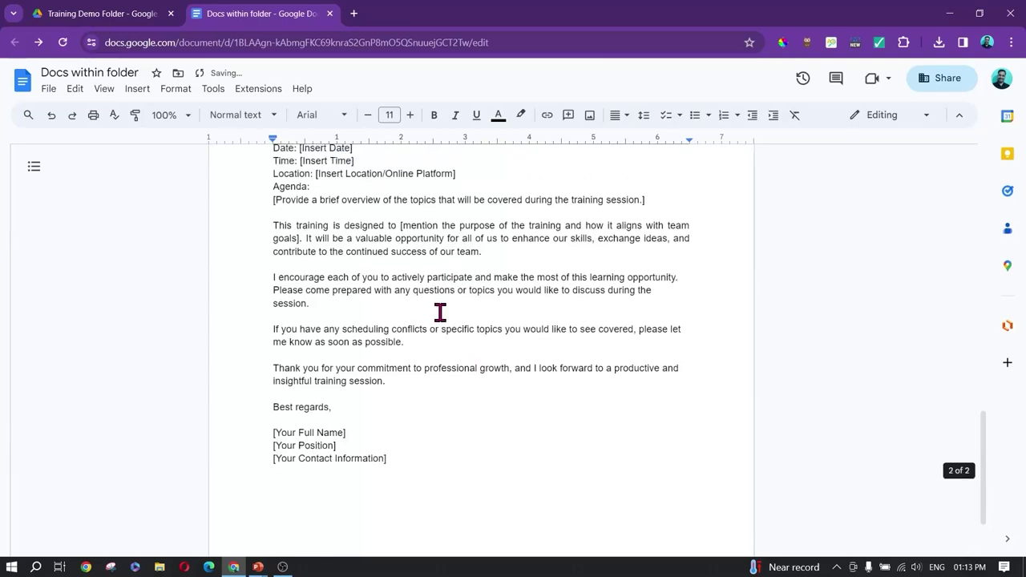
scroll(440, 312, "up", 2)
scroll(440, 312, "up", 3)
scroll(440, 312, "down", 3)
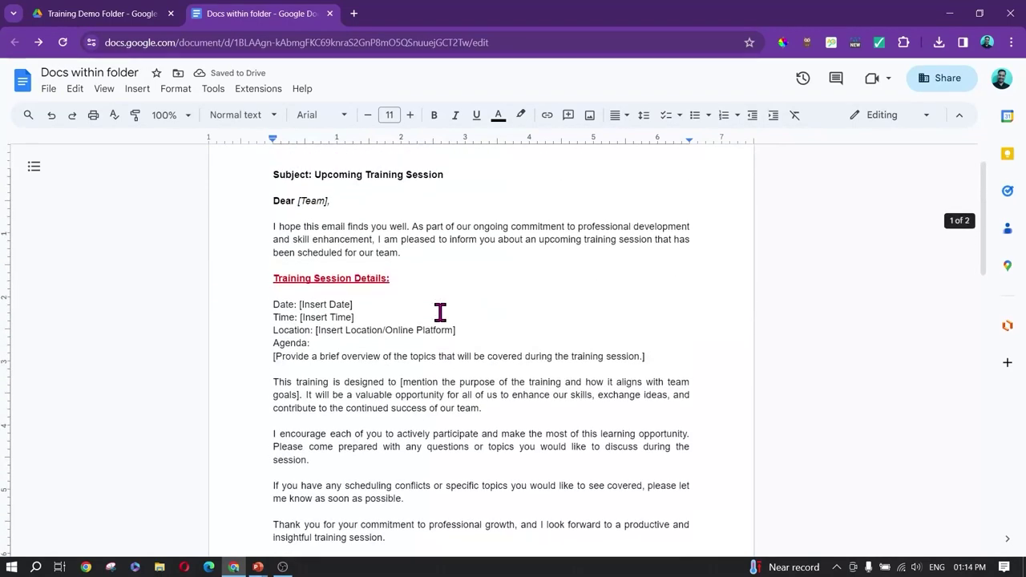
scroll(441, 312, "down", 2)
scroll(362, 366, "up", 2)
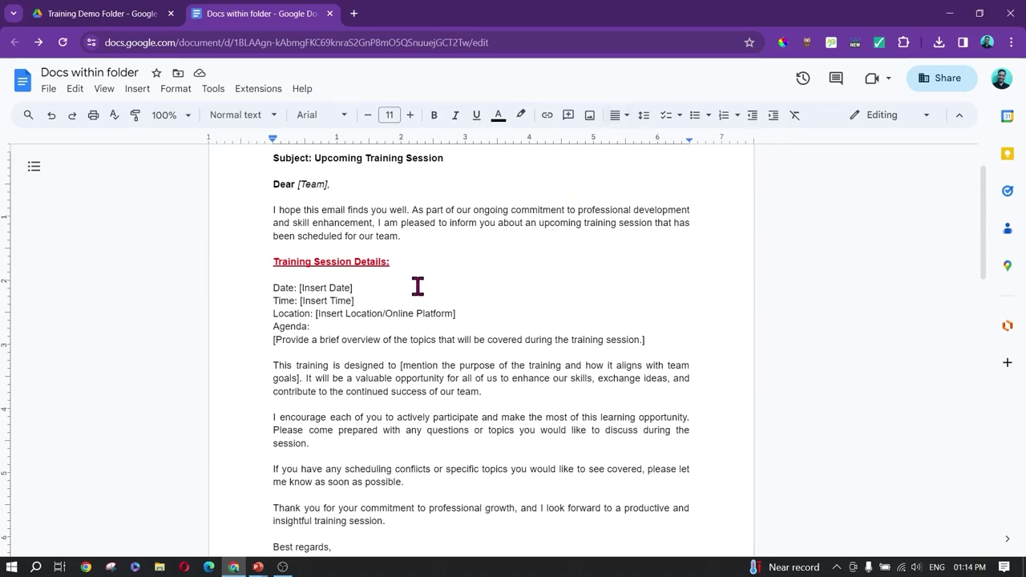
key("ctrl+shift+e")
key("ctrl+a")
scroll(406, 286, "down", 1)
scroll(433, 289, "up", 2)
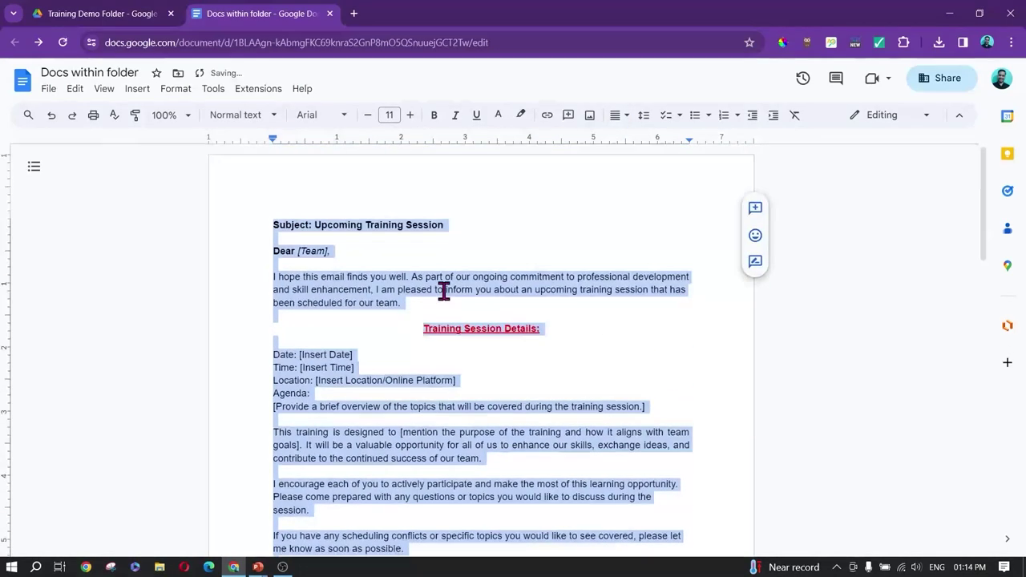
Align all the email text on the first page left, centred and right in turn, and finish with justified alignment.
left_click(623, 116)
left_click(617, 137)
left_click(622, 119)
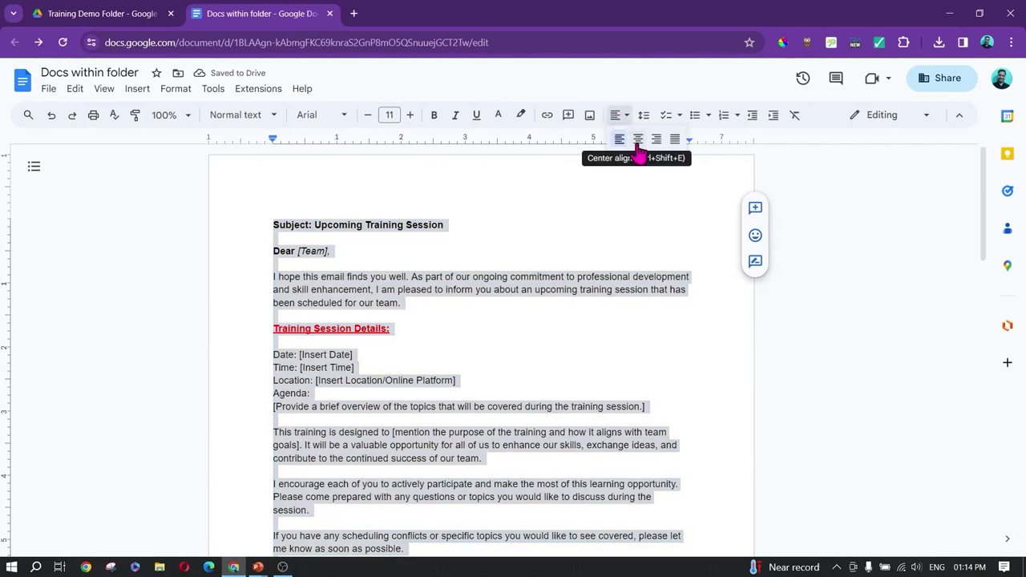
left_click(638, 140)
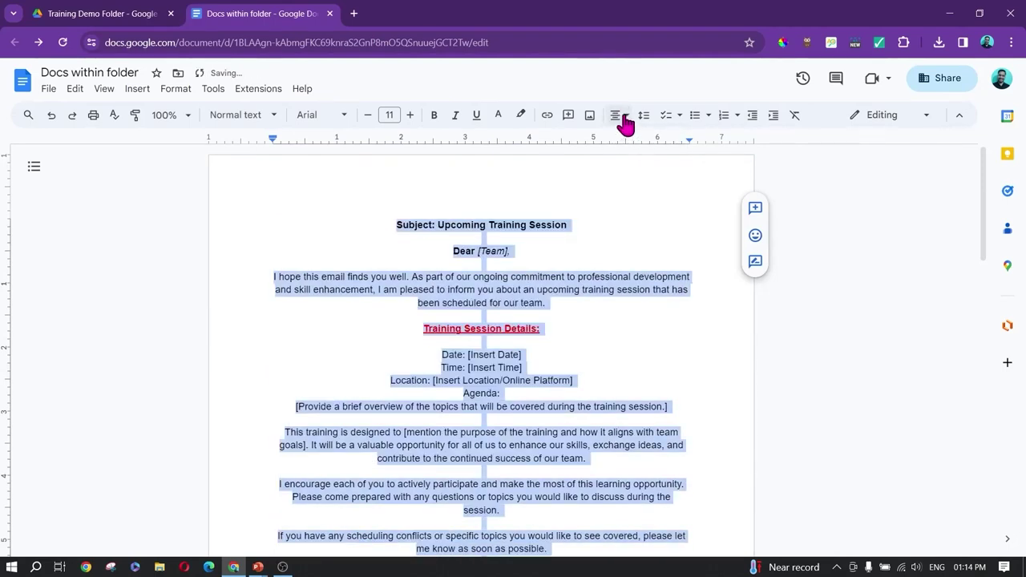
left_click(625, 119)
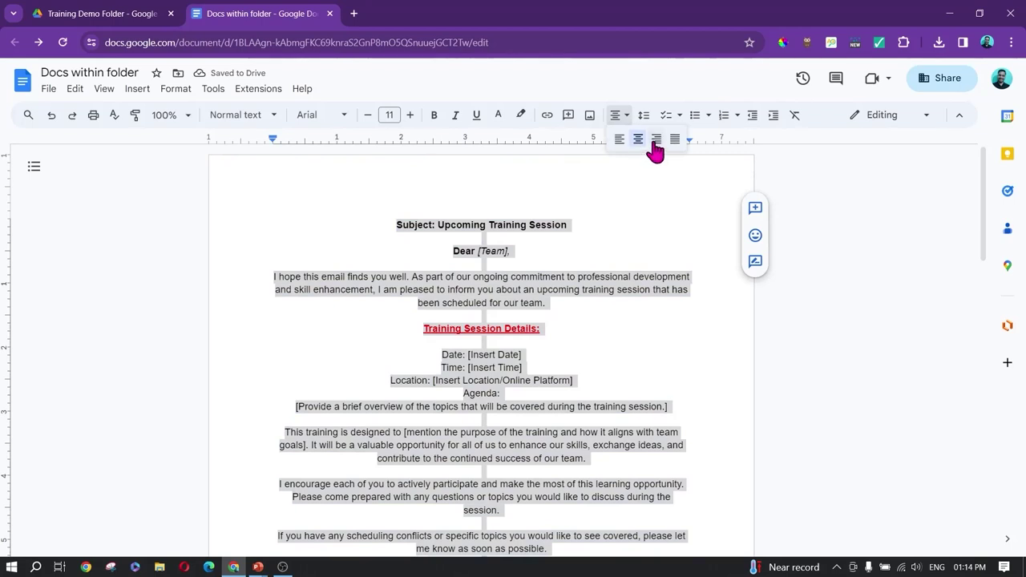
left_click(656, 139)
left_click(633, 119)
left_click(675, 140)
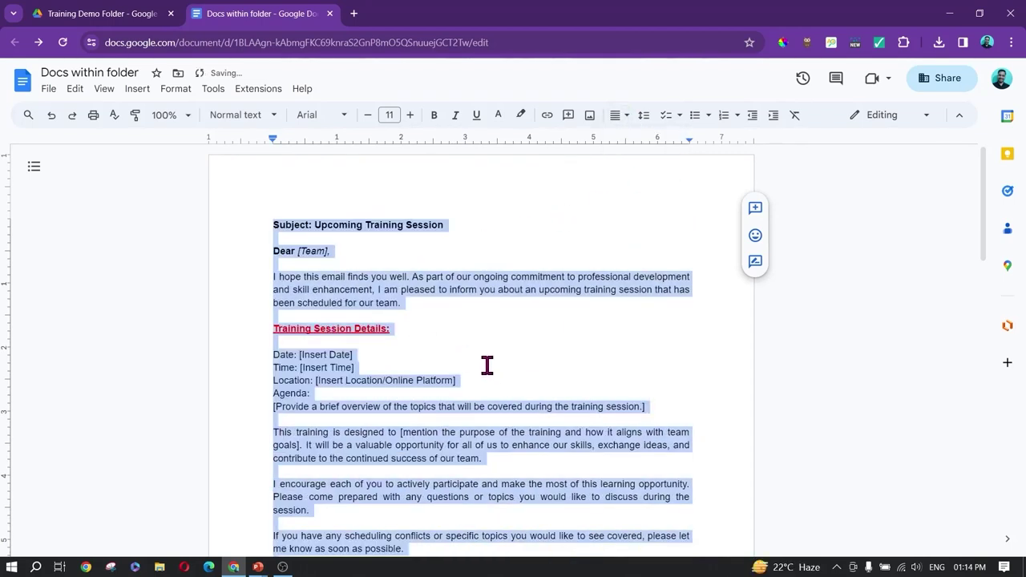
left_click(466, 347)
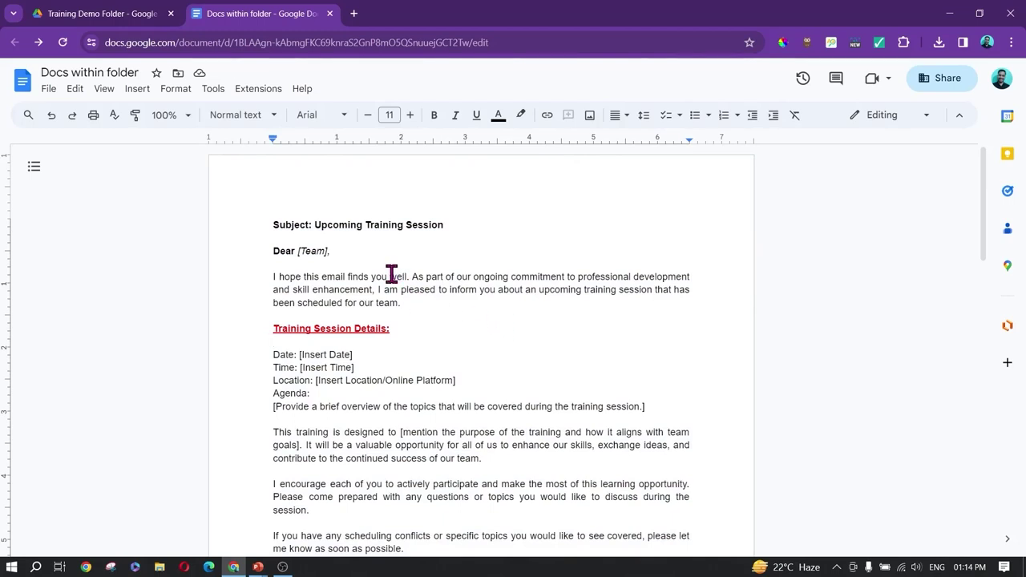
Try a black and then a light yellow highlight on the first page's "Training Session Details:" heading.
left_click_drag(401, 326, 266, 323)
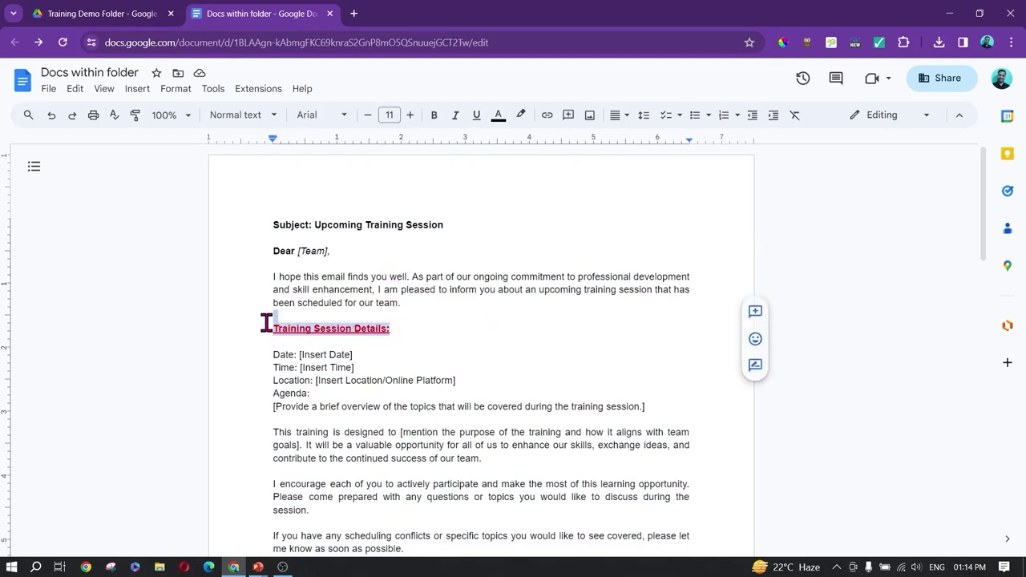
left_click(525, 118)
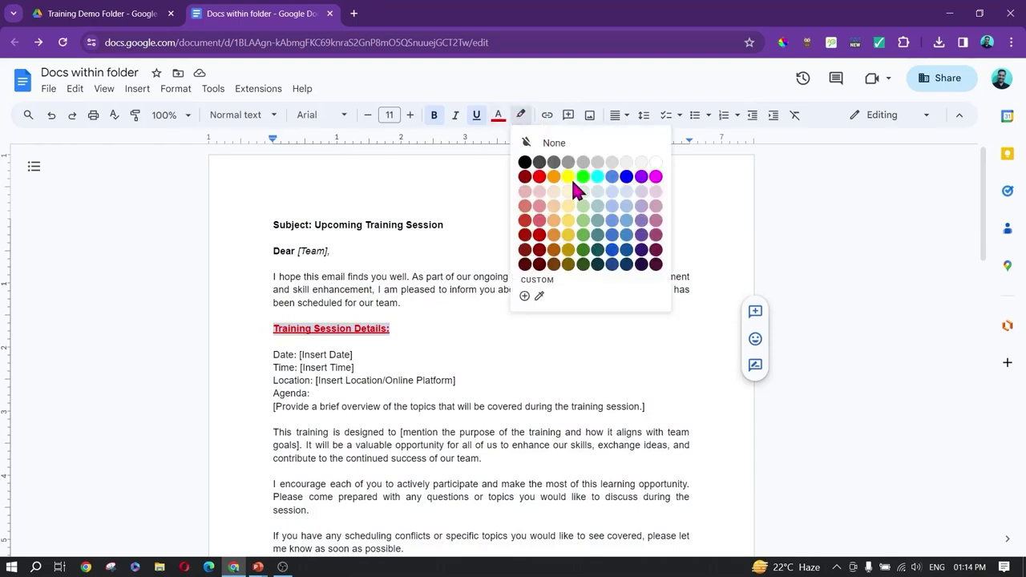
left_click(525, 162)
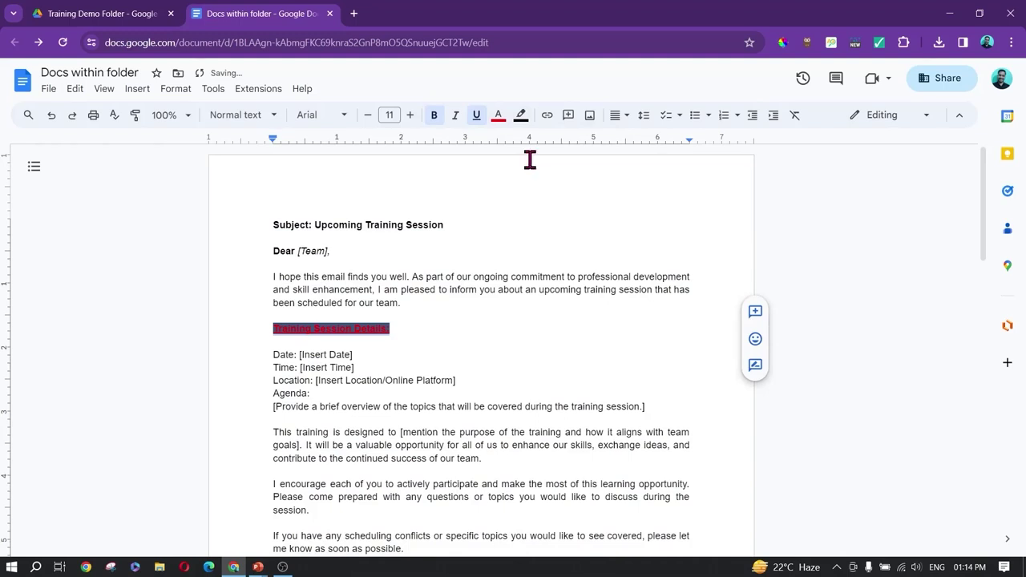
left_click(521, 119)
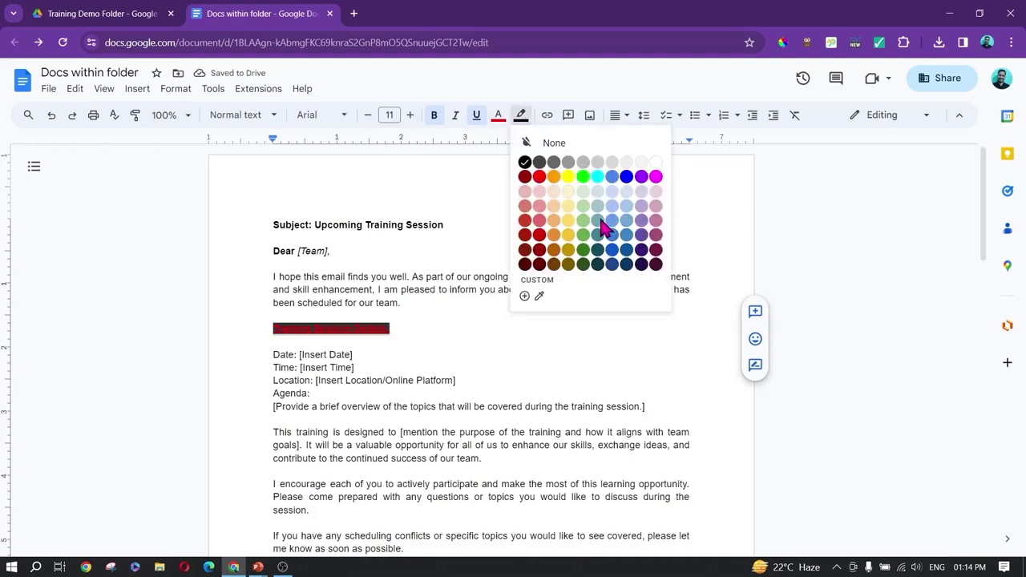
left_click(572, 224)
left_click(430, 337)
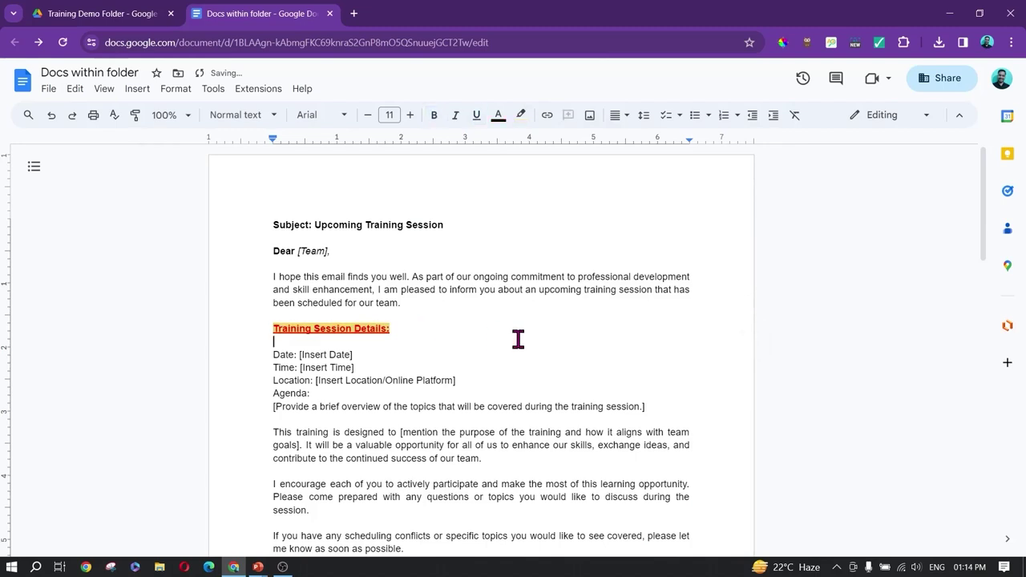
Give the "Training Session Details:" heading on the first page a bright yellow highlight and black text.
left_click_drag(423, 327, 392, 328)
left_click(268, 329)
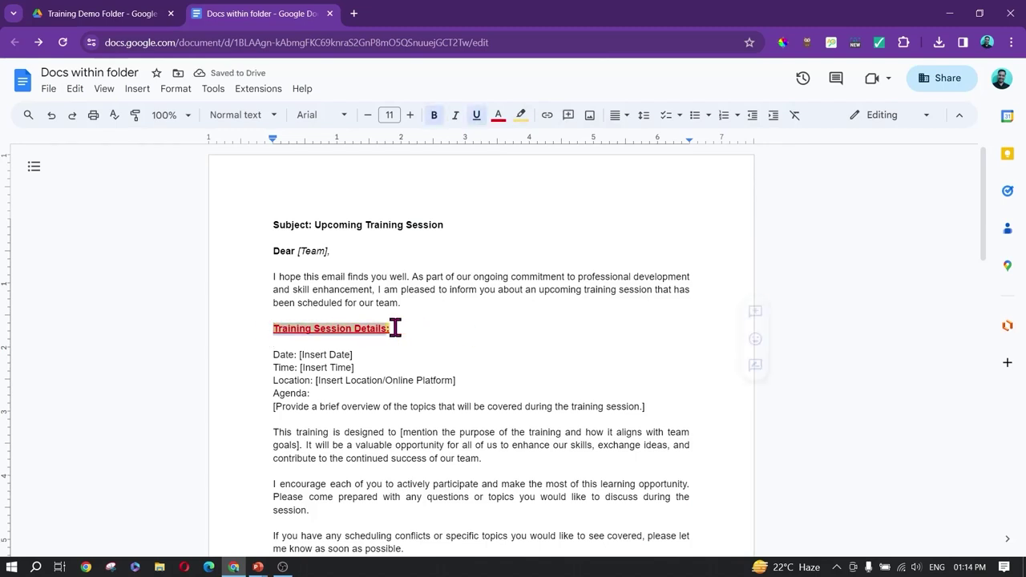
left_click(521, 115)
left_click(570, 178)
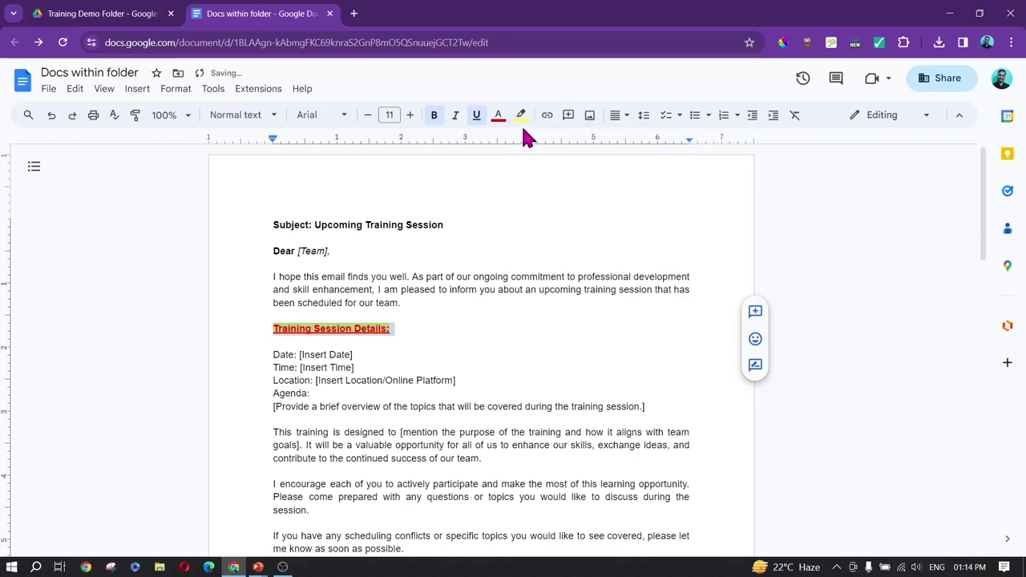
left_click(499, 117)
left_click(502, 140)
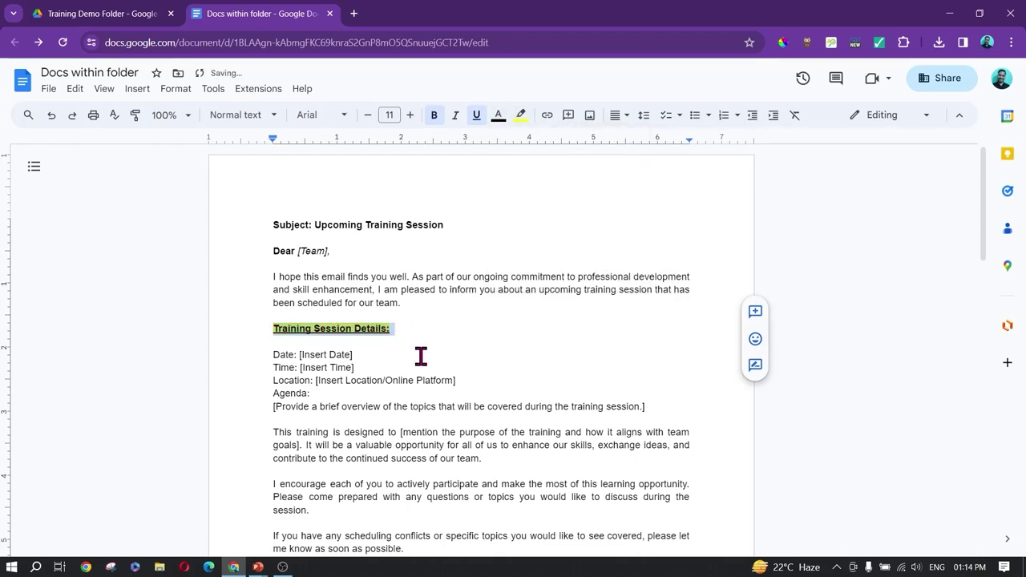
left_click(434, 325)
Centre the highlighted "Training Session Details:" heading on the first page.
left_click_drag(392, 328, 264, 328)
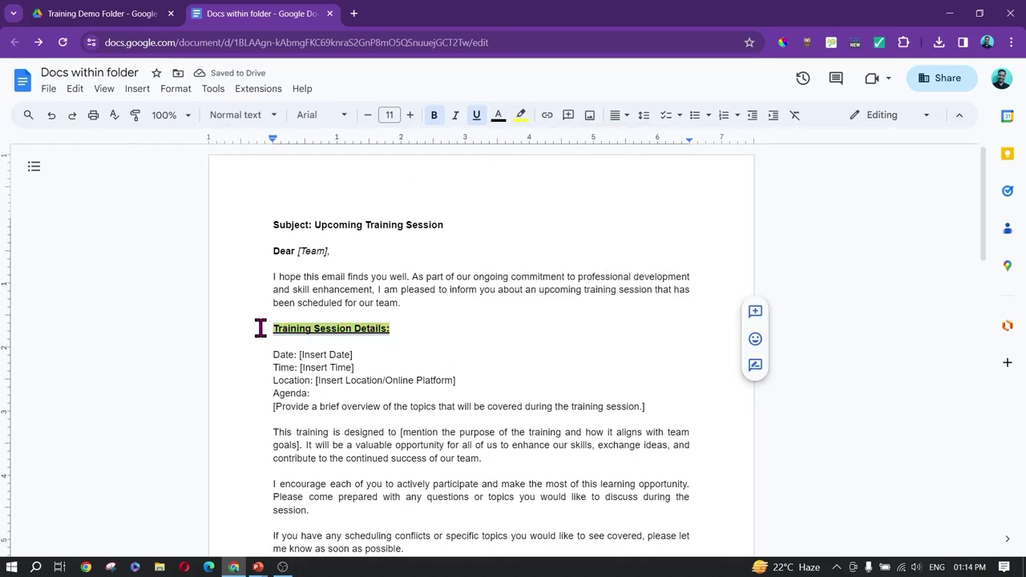
left_click(617, 115)
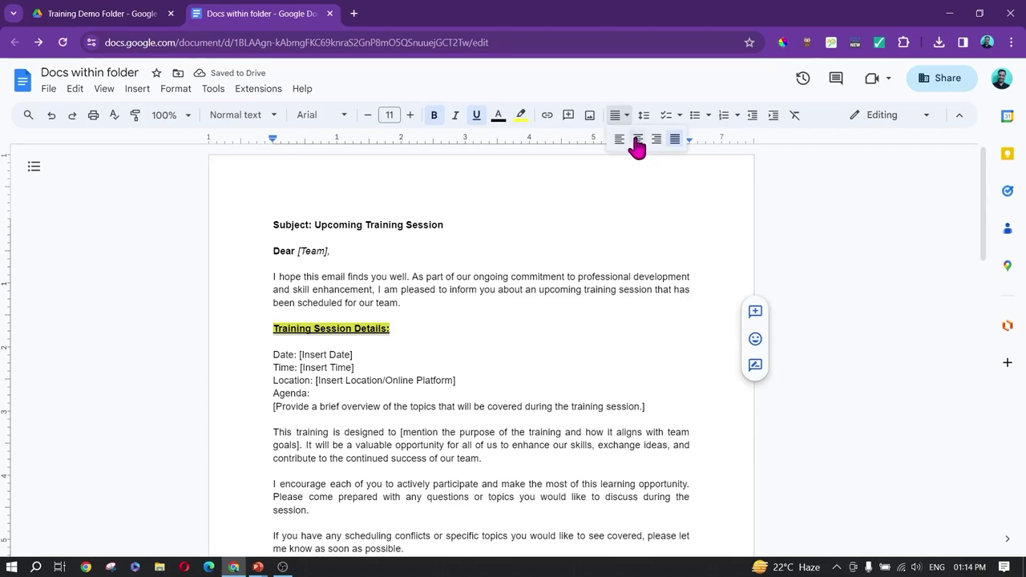
left_click(638, 139)
left_click(564, 331)
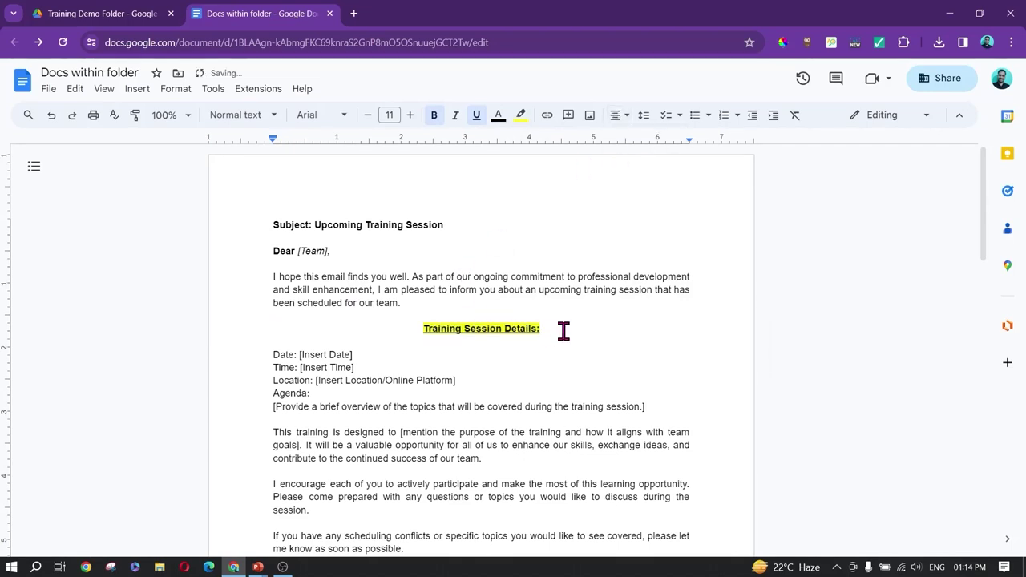
Review the first page's email from the session details down to the signature lines.
scroll(563, 331, "down", 1)
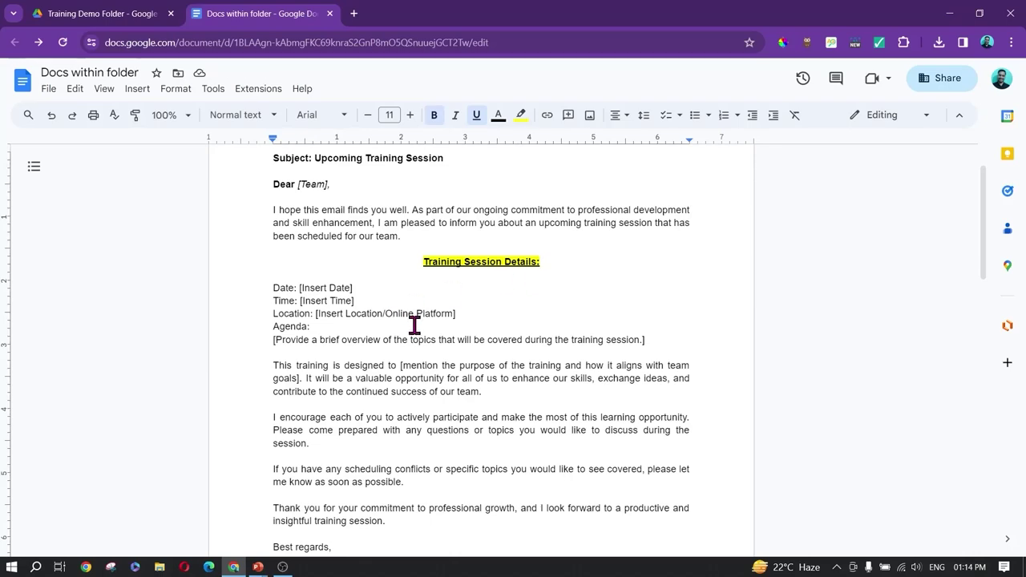
scroll(421, 327, "down", 1)
scroll(426, 282, "up", 1)
scroll(461, 291, "up", 1)
scroll(401, 305, "down", 2)
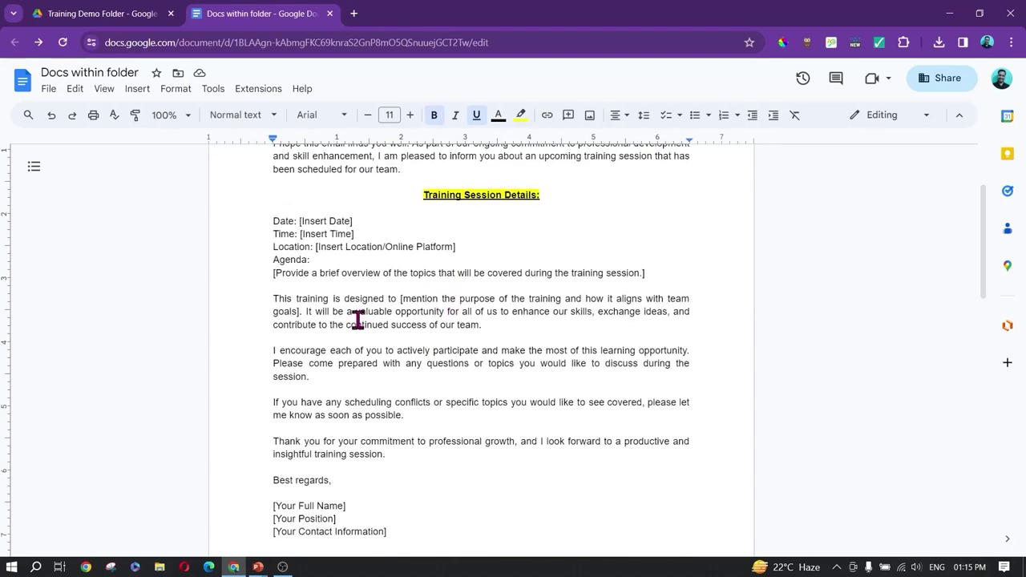
scroll(332, 305, "up", 1)
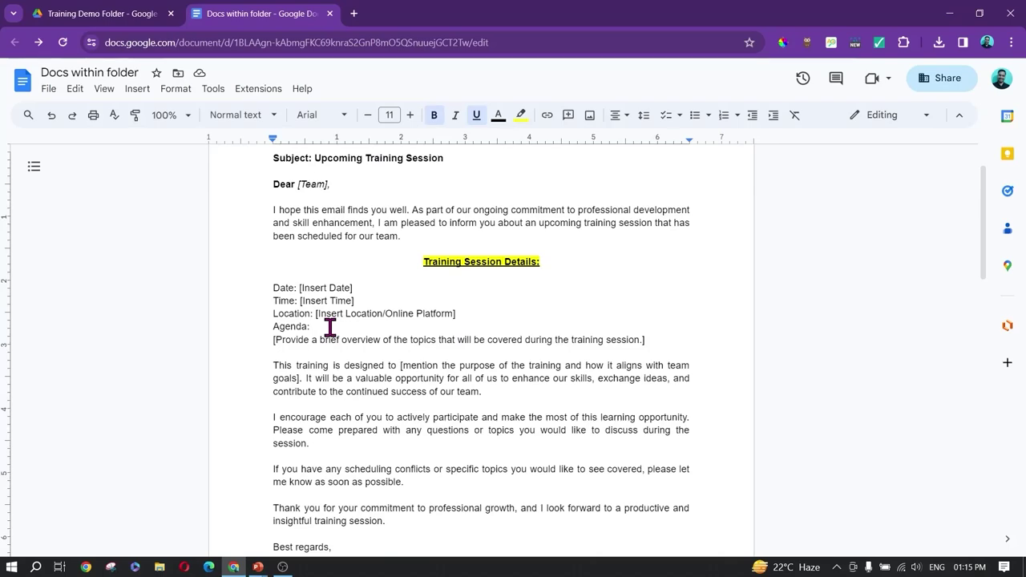
left_click(330, 327)
scroll(329, 321, "down", 3)
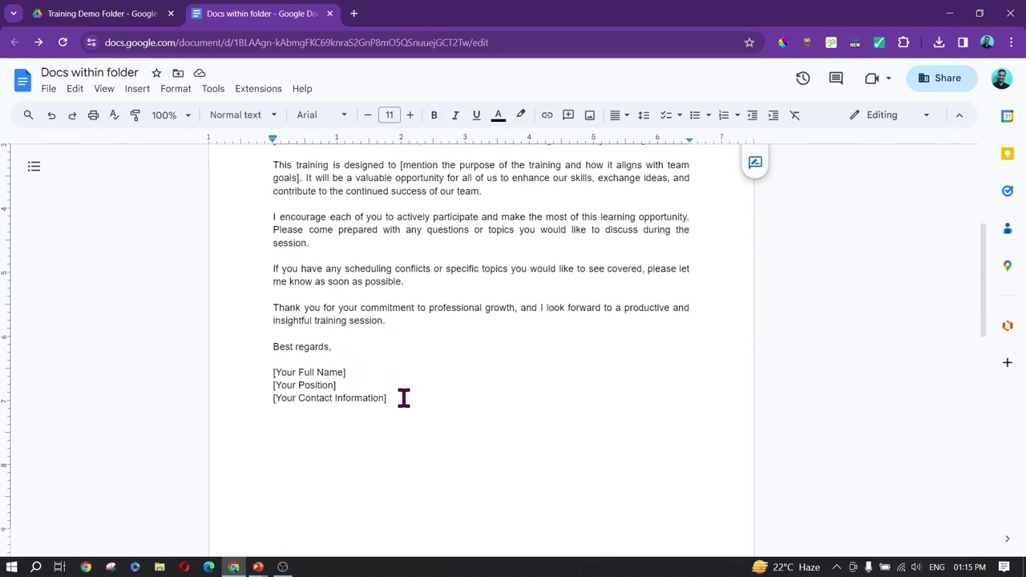
Add a "Tools List" line below the agenda description, separated from it by an empty line.
scroll(403, 398, "up", 4)
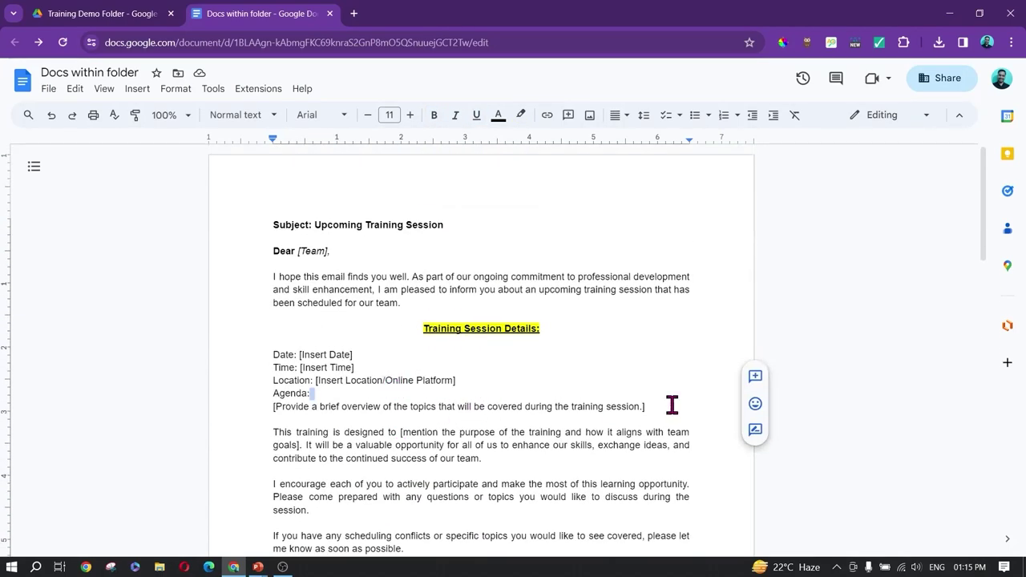
left_click(672, 405)
key("Return")
key("Return")
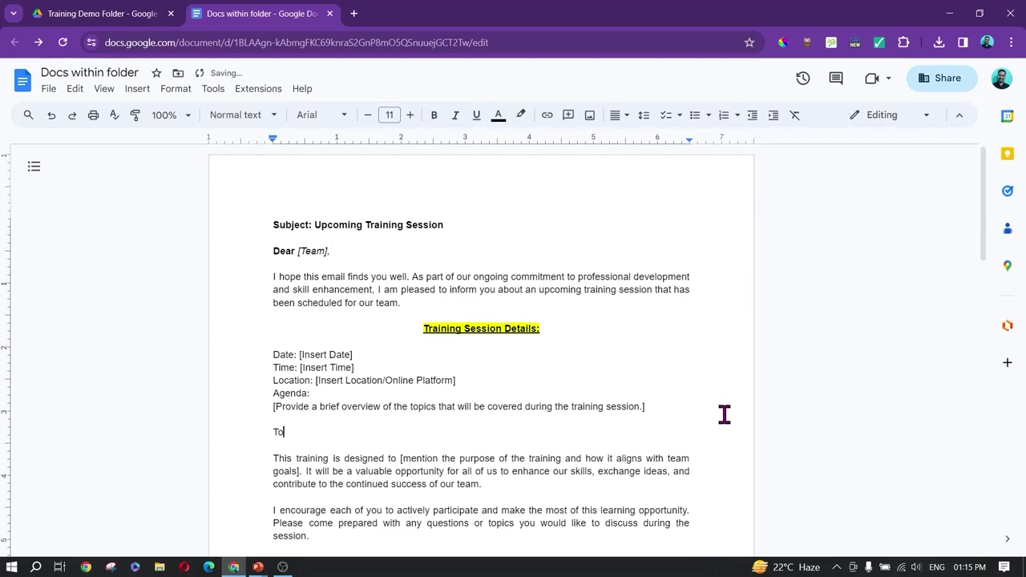
type("Tools List")
Paste the copied email text directly after "Tools List" and look over the inserted content.
scroll(724, 415, "down", 4)
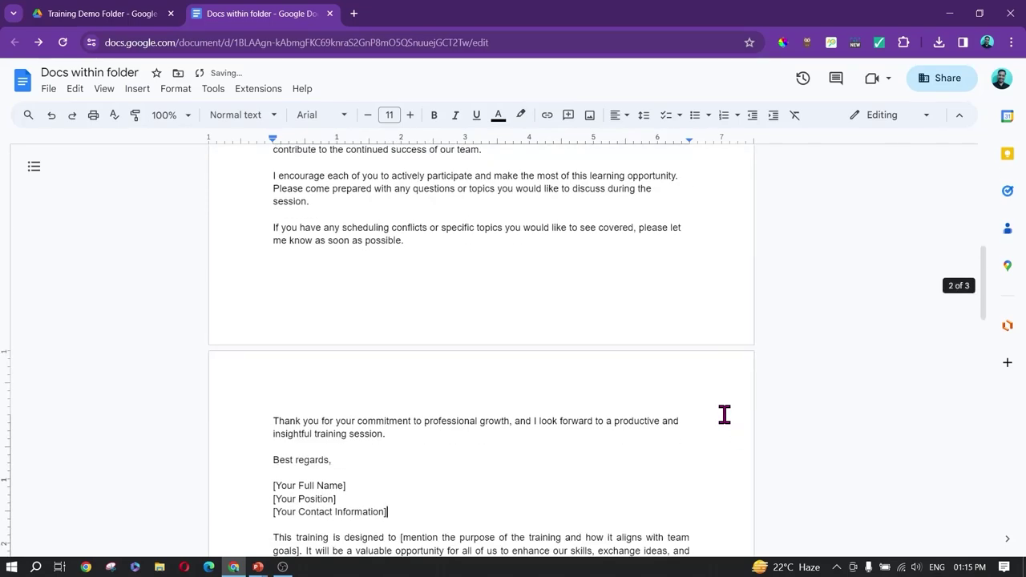
scroll(717, 415, "up", 5)
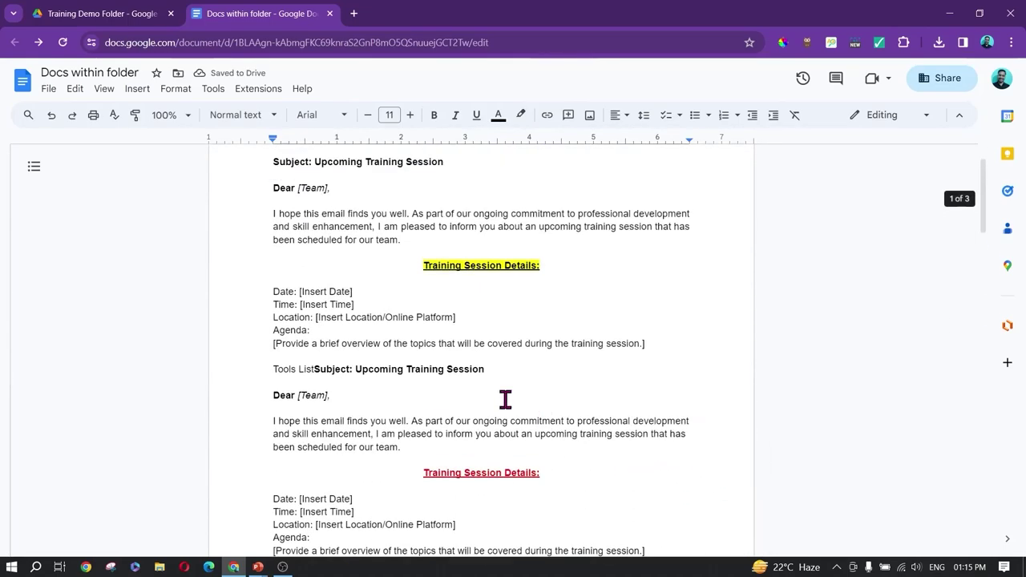
scroll(449, 417, "down", 2)
scroll(360, 357, "up", 1)
scroll(360, 361, "down", 1)
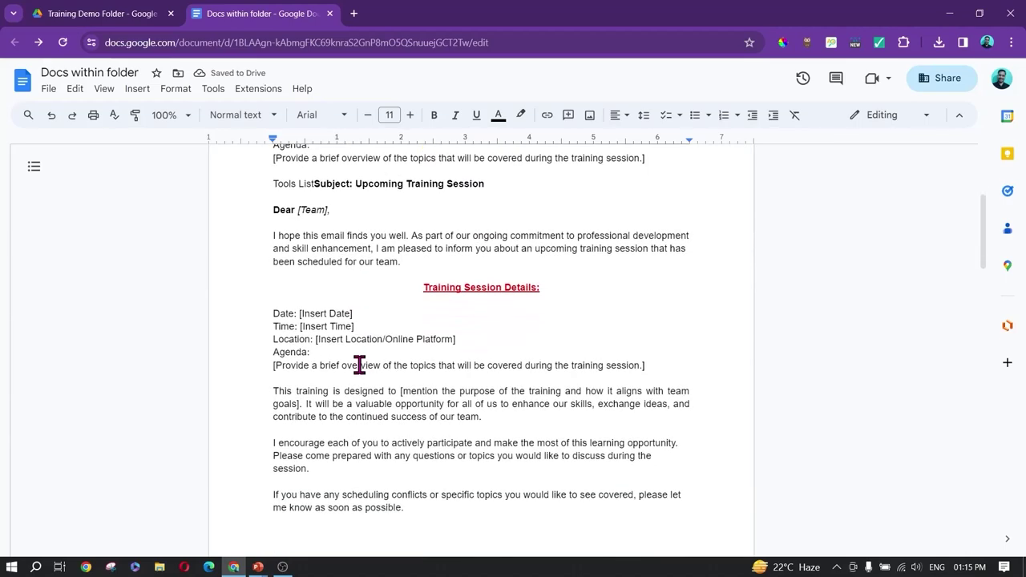
Undo the last paste of the email text and make the "Tools List" line bold.
key("ctrl+z")
scroll(348, 362, "up", 2)
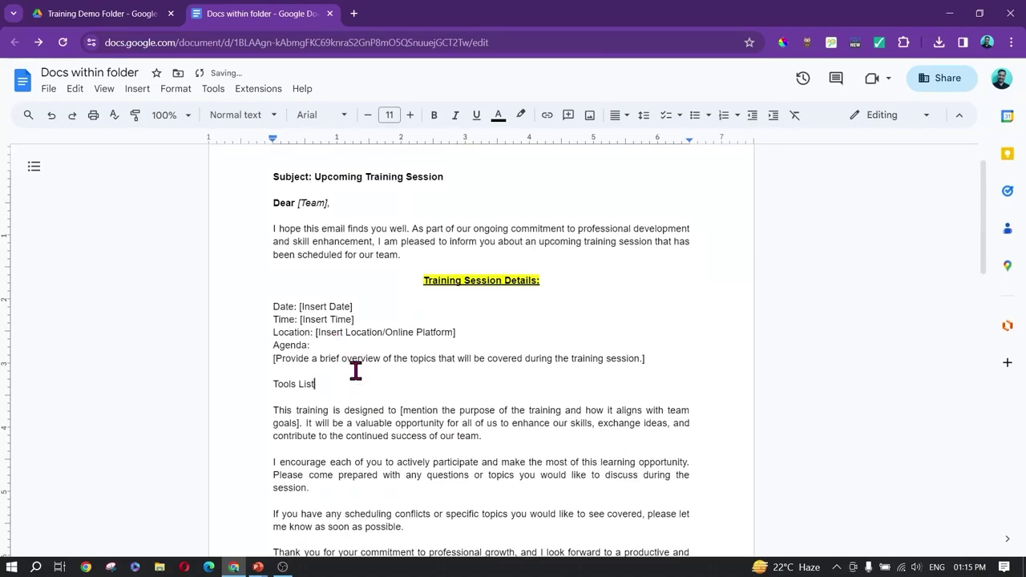
triple_click(356, 371)
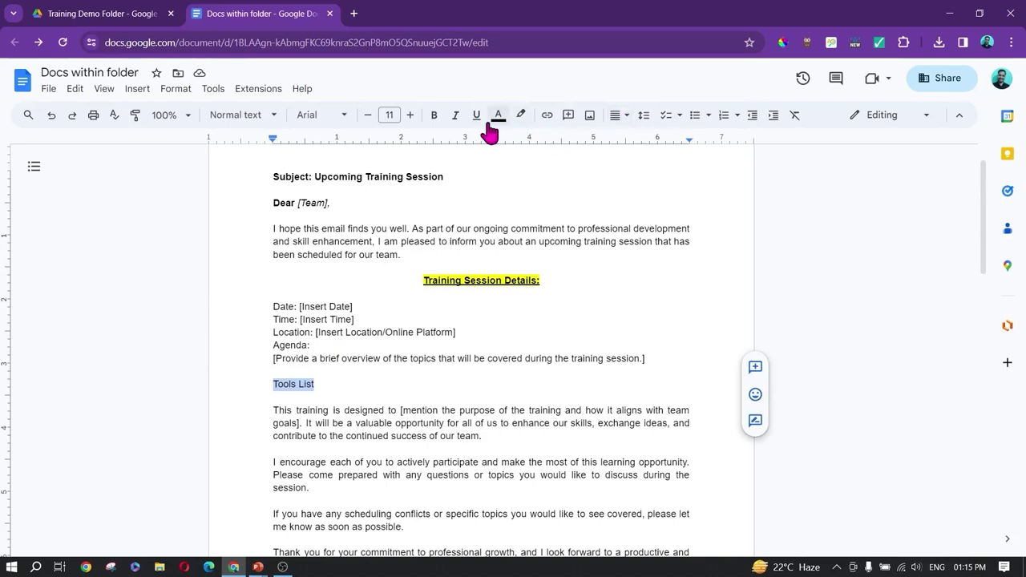
left_click(434, 114)
left_click(345, 388)
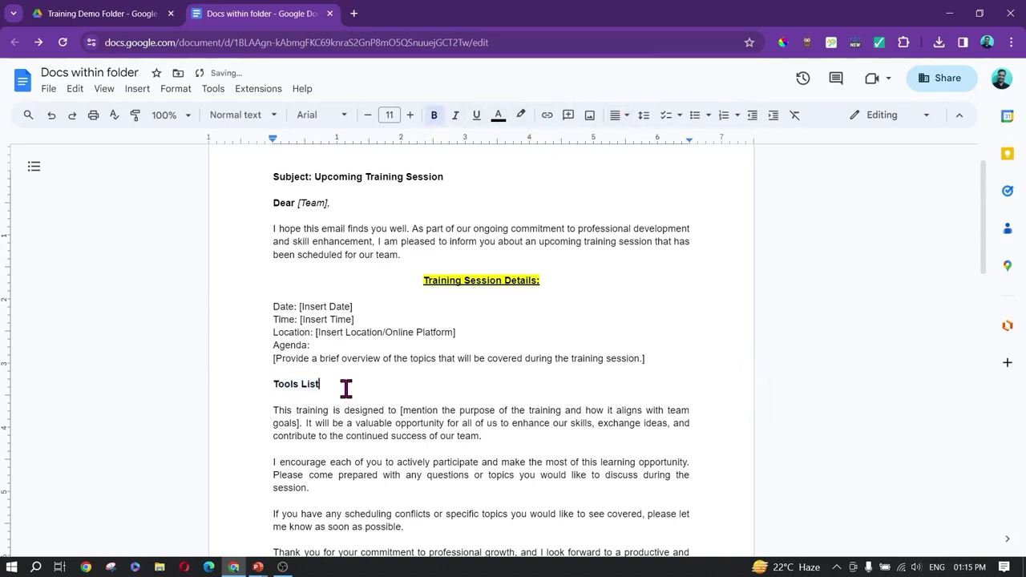
Start a bulleted list on a new line under "Tools List" with the items "Goole Chrome" and "Google Drive".
key("Return")
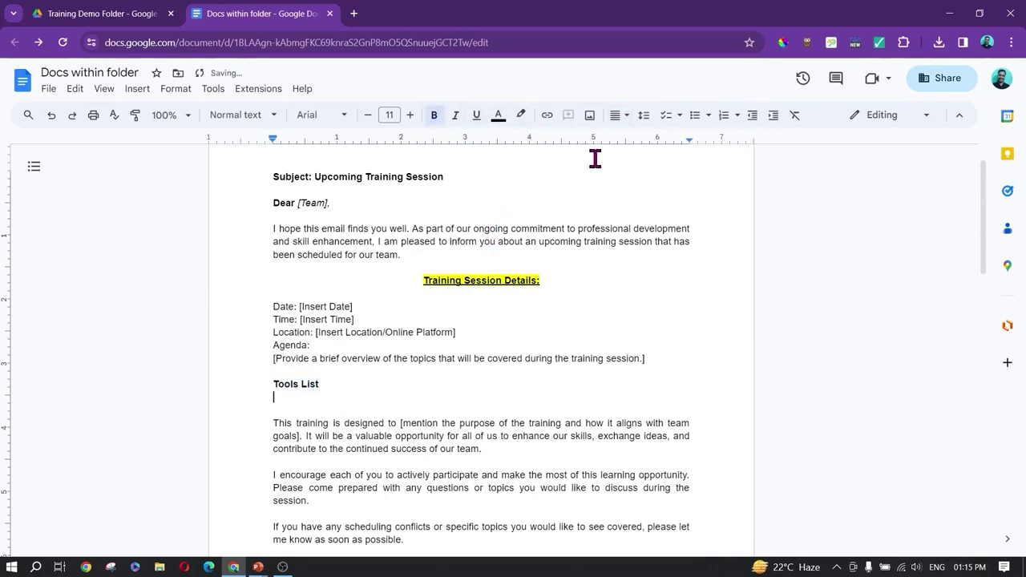
left_click(695, 117)
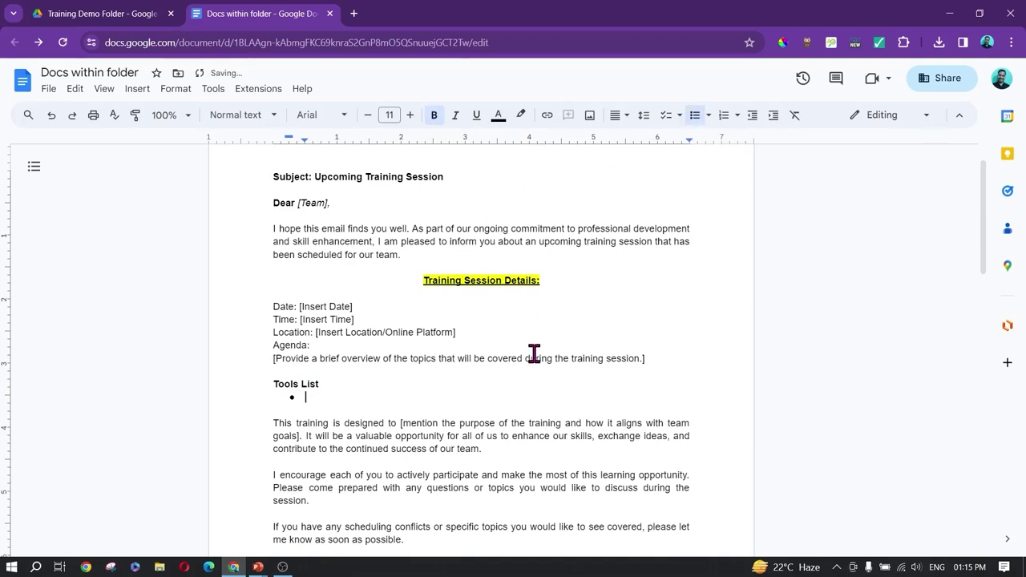
type("Goole Chrome")
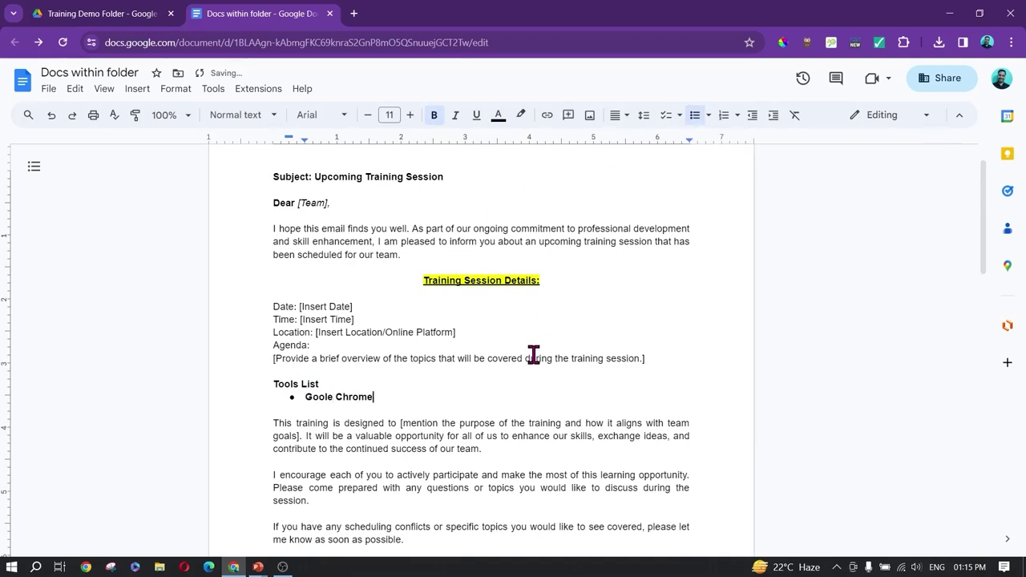
key("Return")
type("Goo")
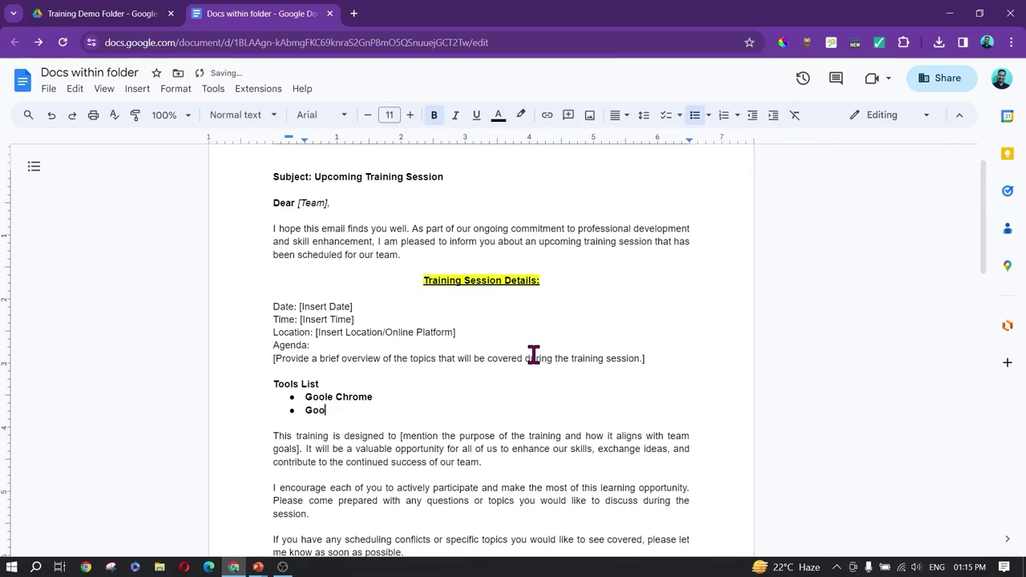
type("gle Drive")
Correct the first bullet to "Google Chrome" and add "Google docs" as the third bullet, leaving no empty item after it.
left_click(327, 393)
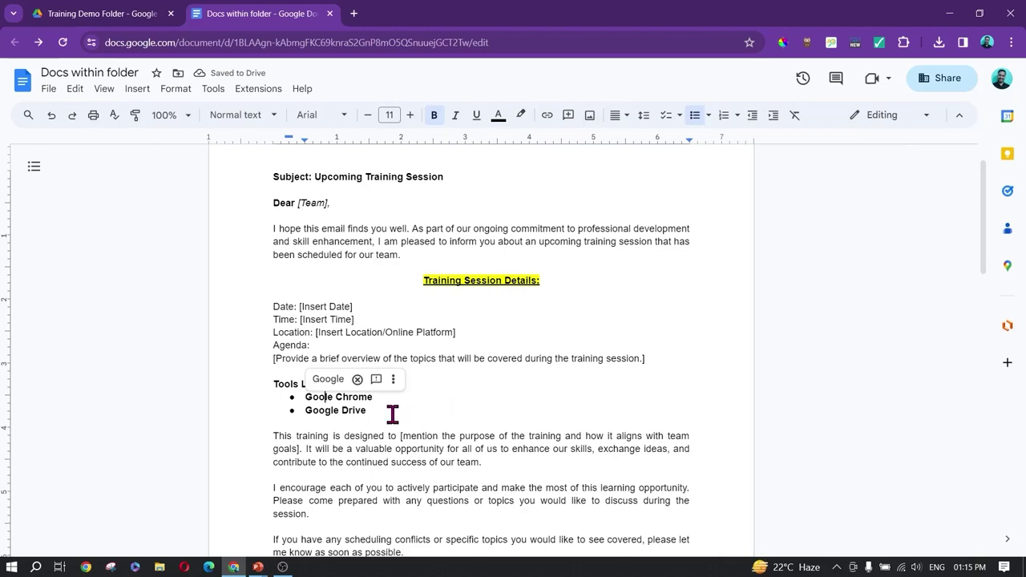
type("l")
key("Return")
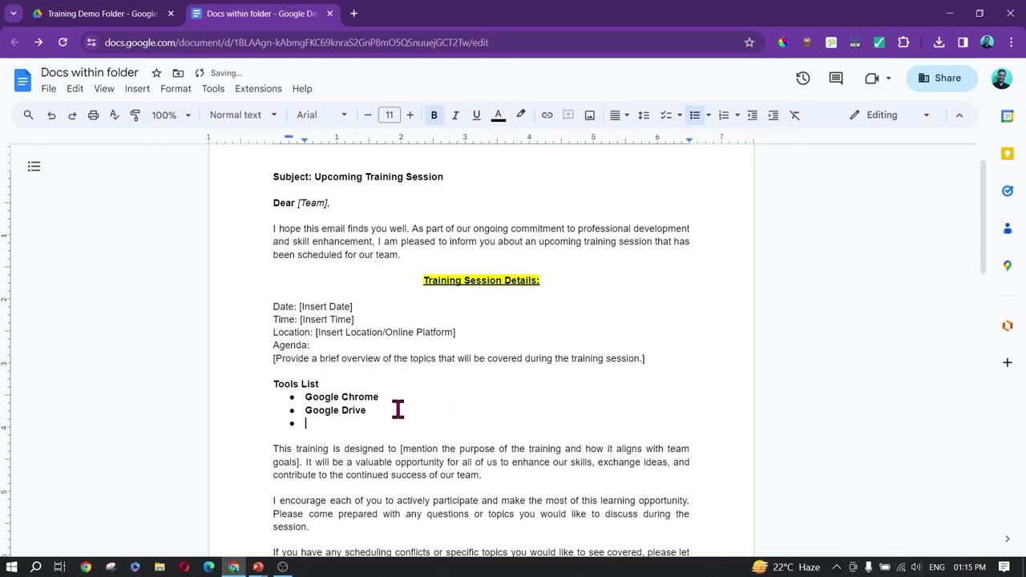
type("Goo")
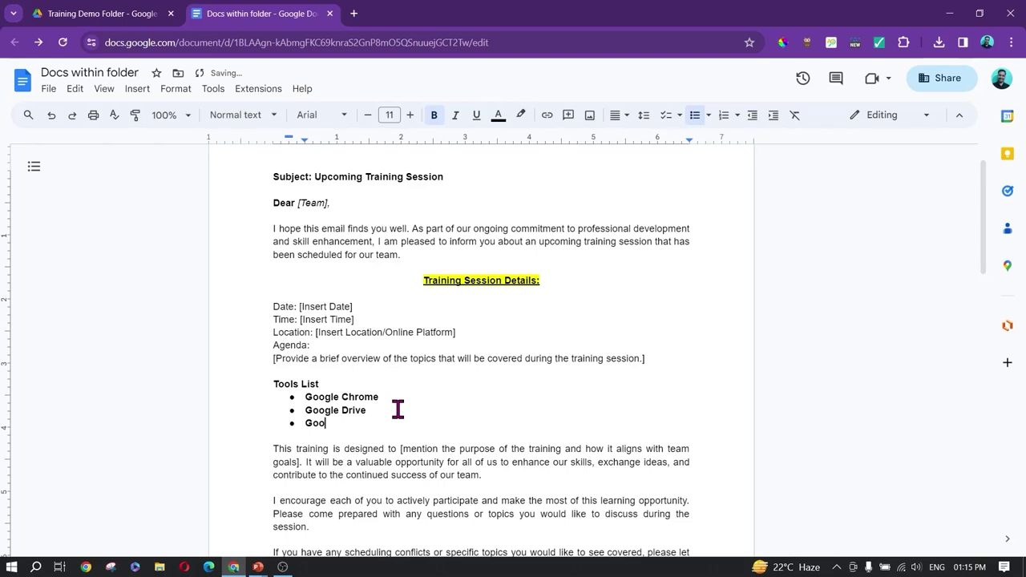
type("gle docs")
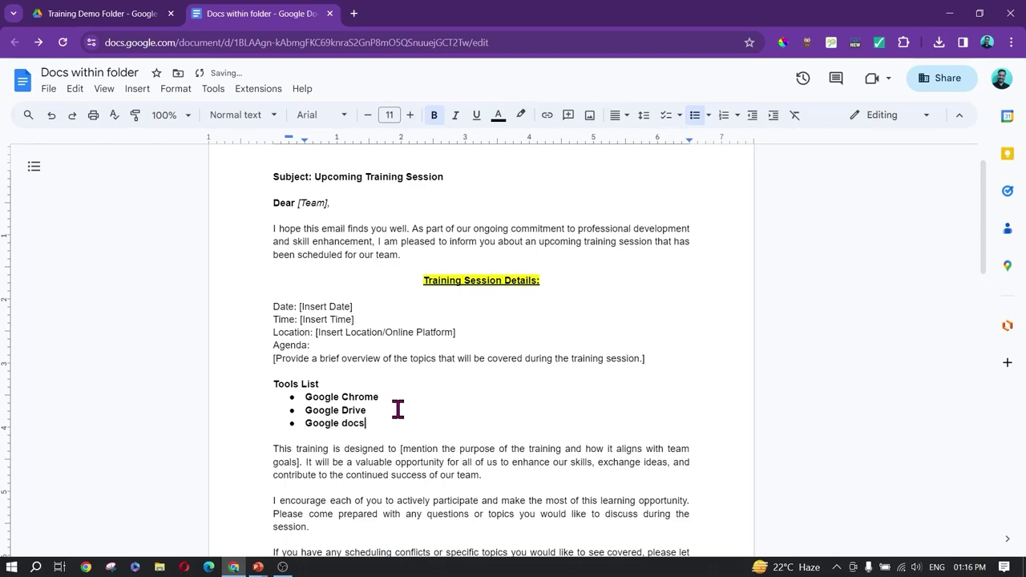
key("Return")
key("BackSpace")
key("BackSpace")
Convert the three bulleted items under "Tools List" into a numbered list.
left_click_drag(378, 422, 312, 398)
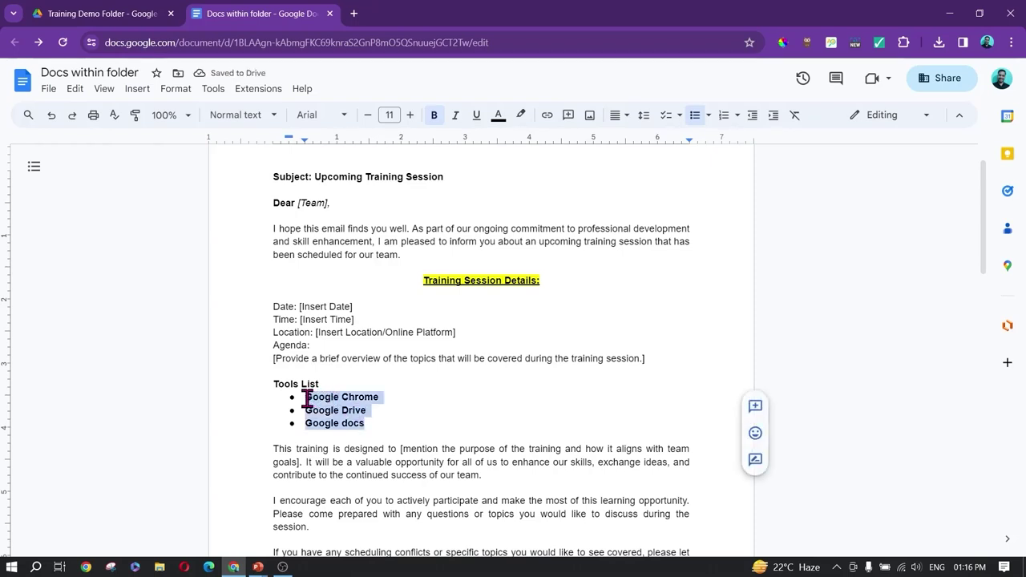
left_click(709, 117)
left_click(709, 117)
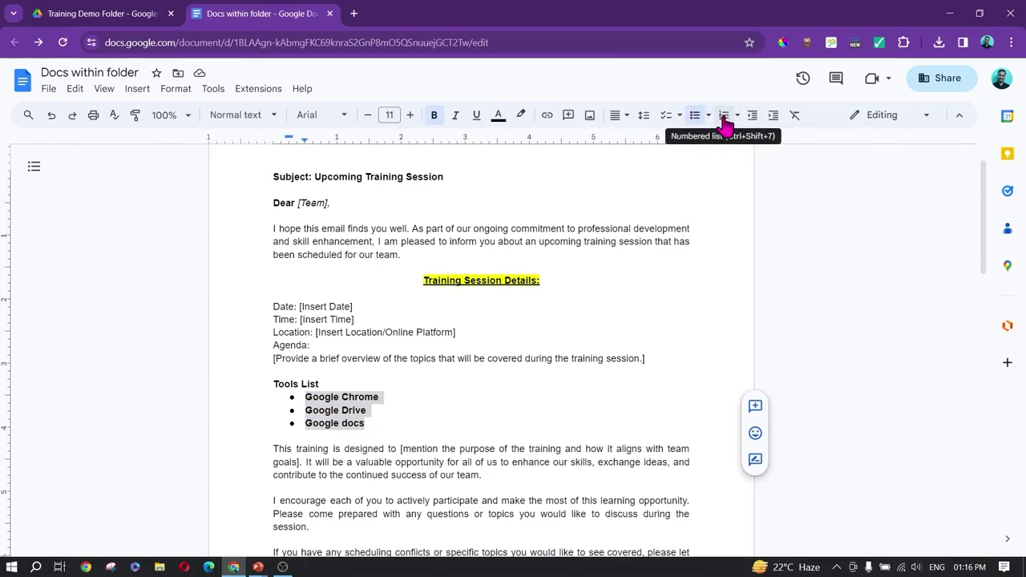
left_click(724, 116)
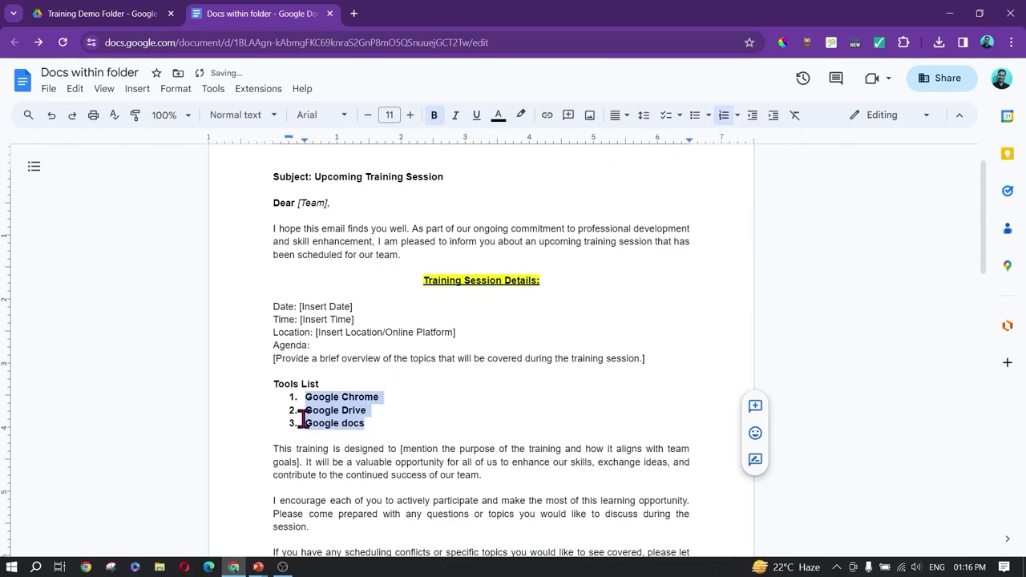
Try the 1), a), i) numbering style on the tools list and switch it back to the 1., a., i. style.
left_click(736, 116)
left_click(802, 165)
left_click(738, 117)
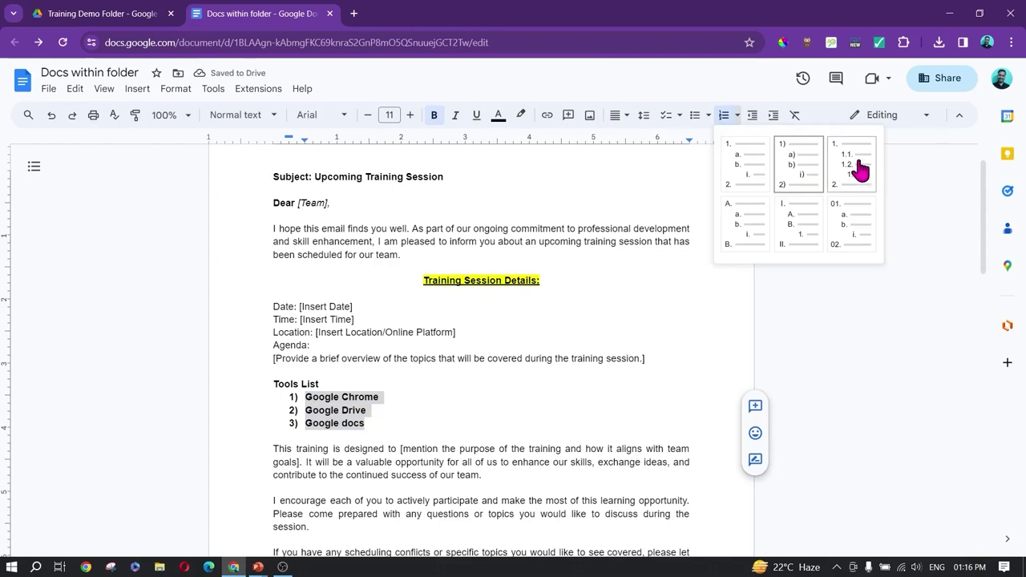
left_click(743, 169)
Add two sub-items under "Google Chrome" in the tools list: "Intalling" and "Change the profile".
left_click(388, 399)
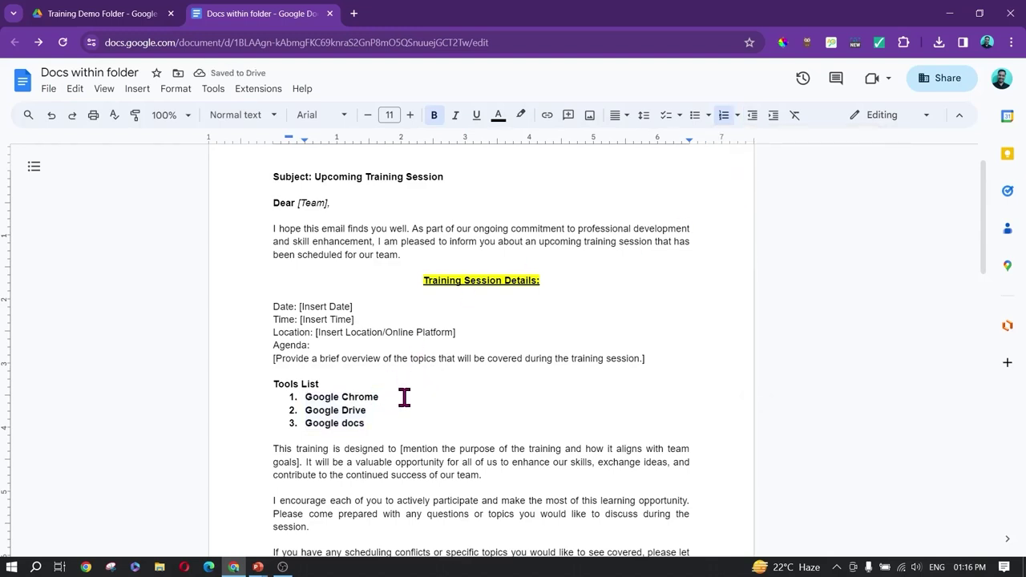
key("Return")
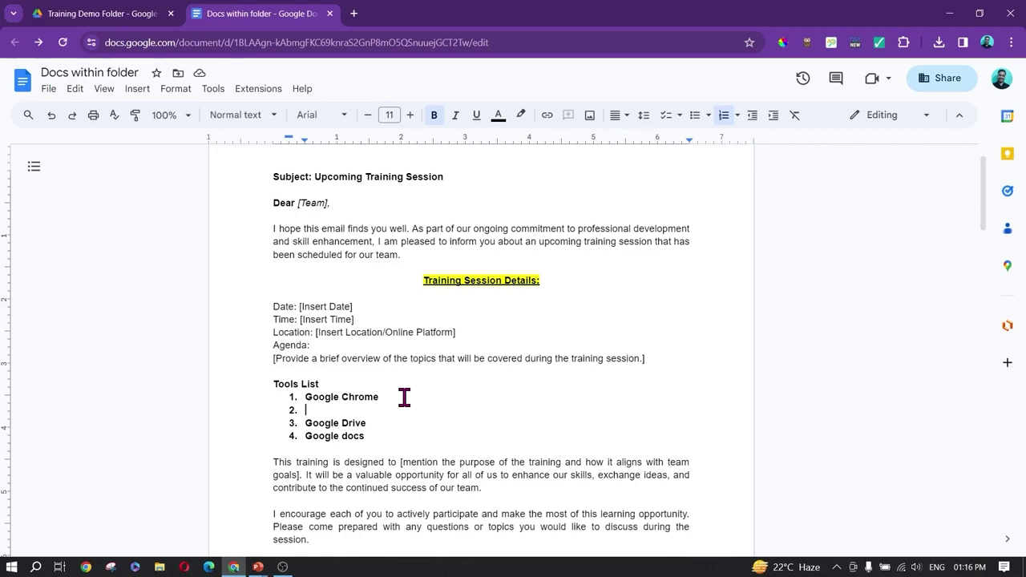
key("Tab")
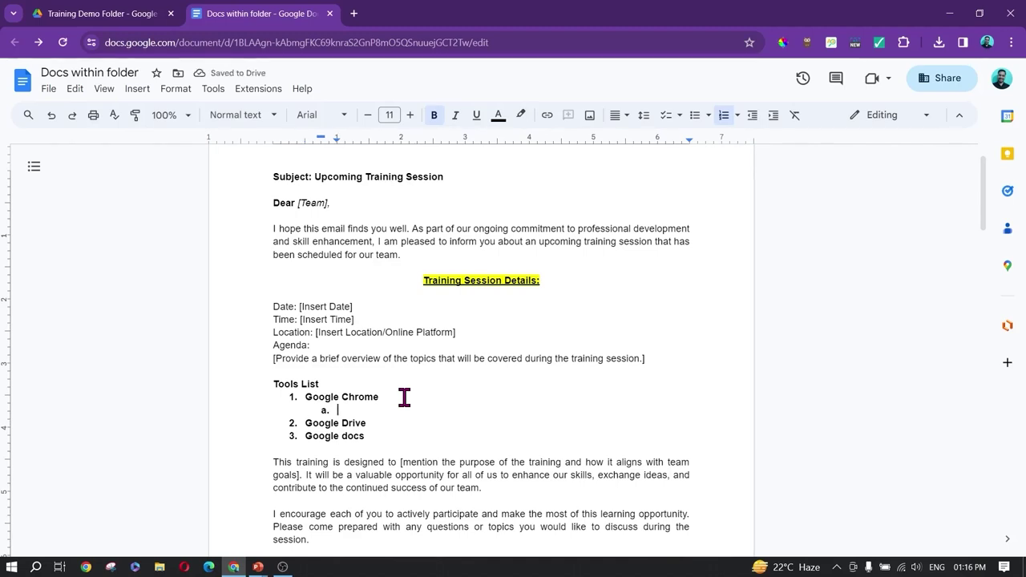
type("Intallin")
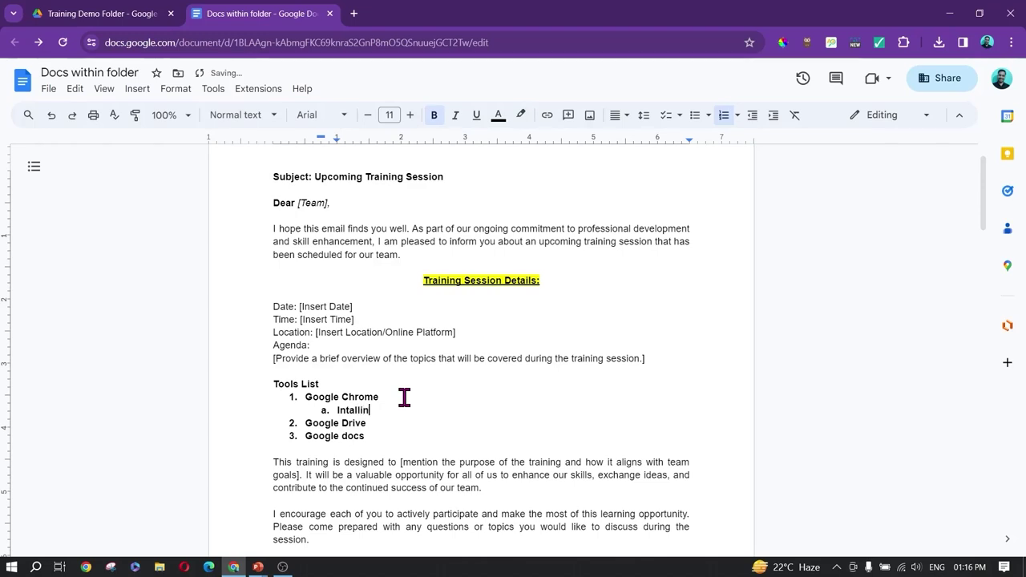
type("g")
key("Return")
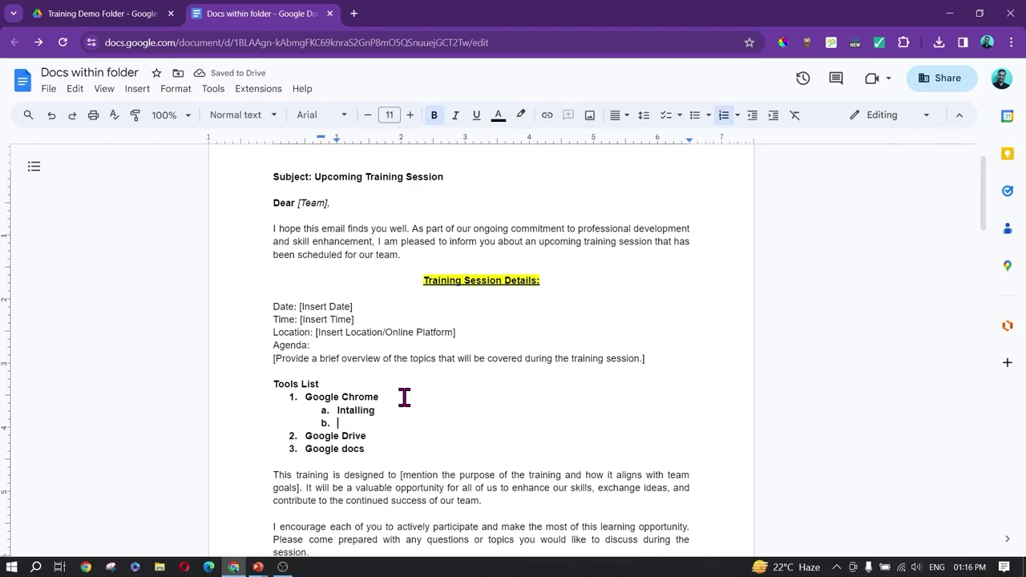
type("Chang")
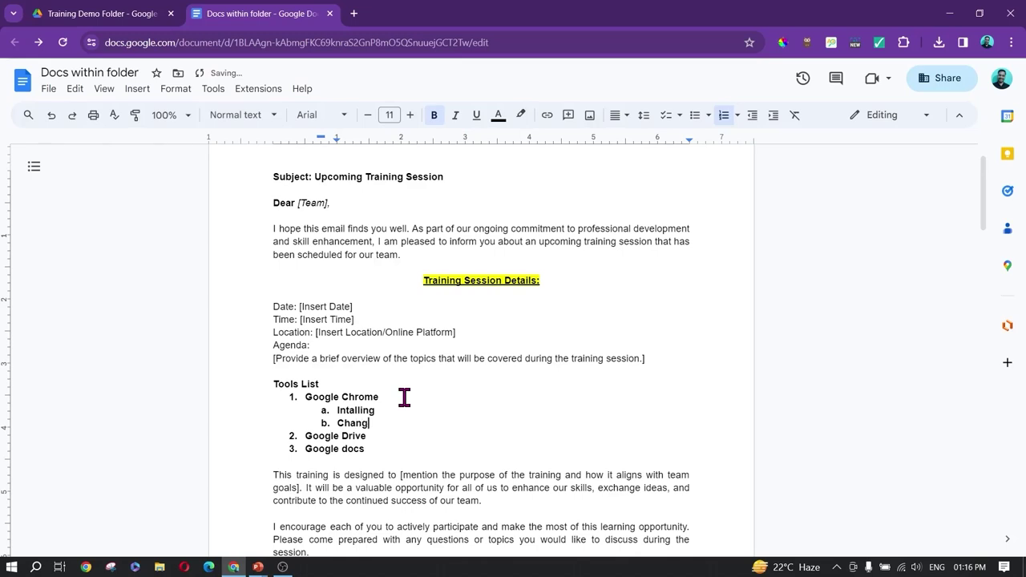
type("e the profile")
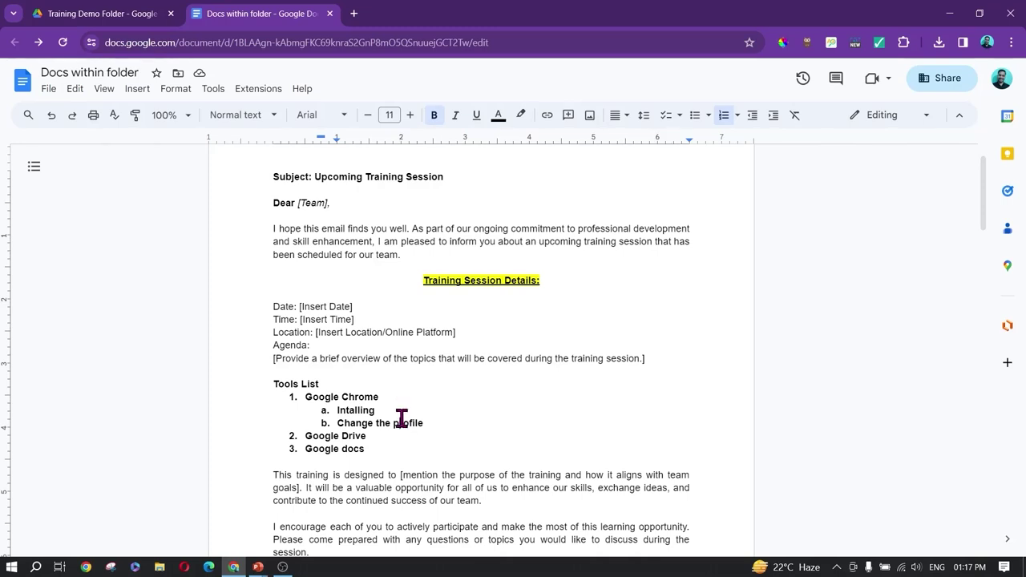
Promote the "Change the profile" sub-item to the main numbering level, indenting and promoting it once more to compare the levels.
left_click(399, 423)
key("BackSpace")
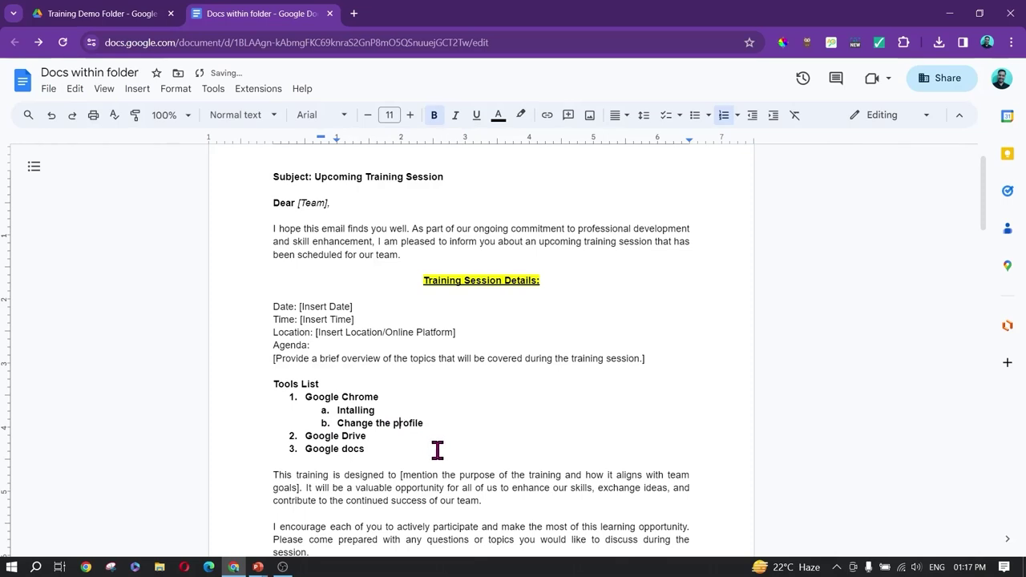
key("Left")
key("Left")
key("Left")
key("Left")
key("Left")
key("Left")
key("Left")
key("Left")
key("Left")
key("Left")
key("BackSpace")
left_click(339, 423)
key("shift+Tab")
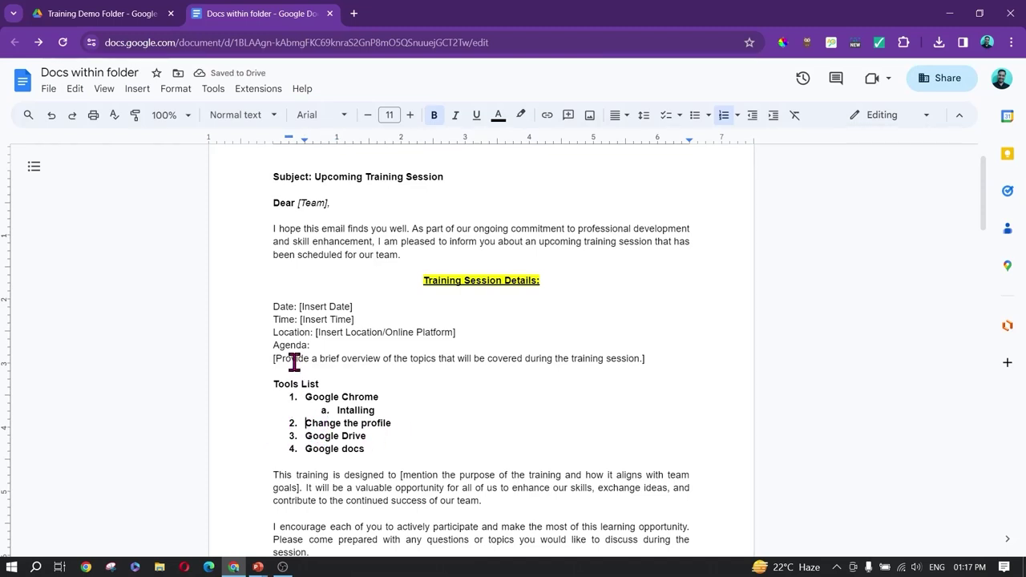
key("Tab")
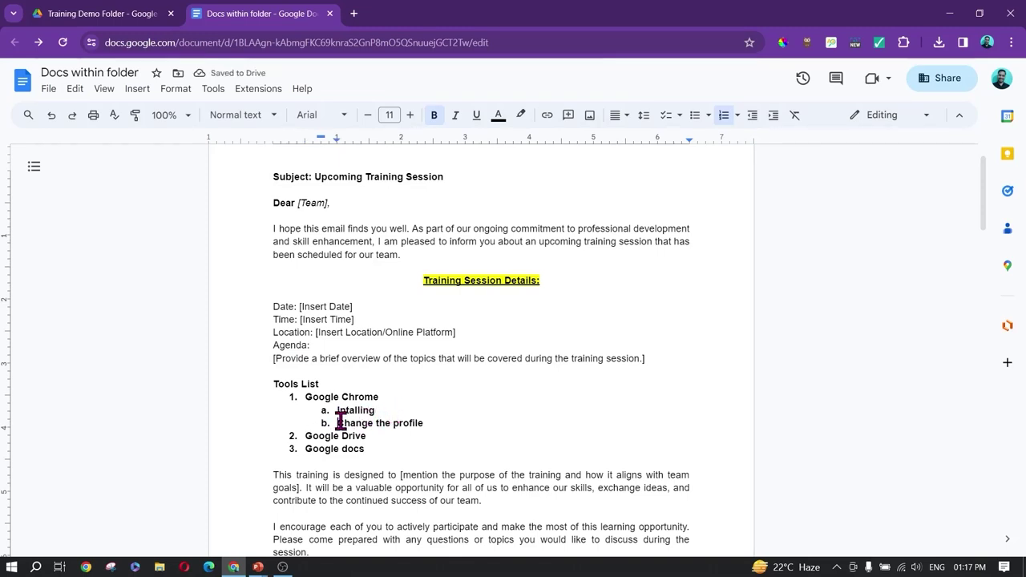
key("shift+Tab")
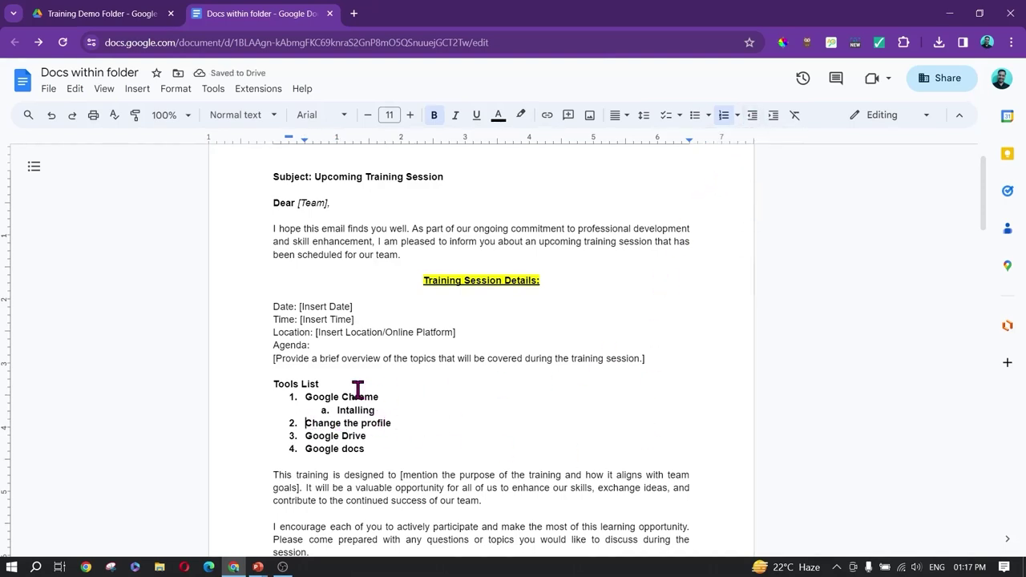
Indent the lines from "Date:" through the agenda description by two levels and return them to the margin.
scroll(337, 355, "up", 1)
left_click_drag(274, 355, 669, 405)
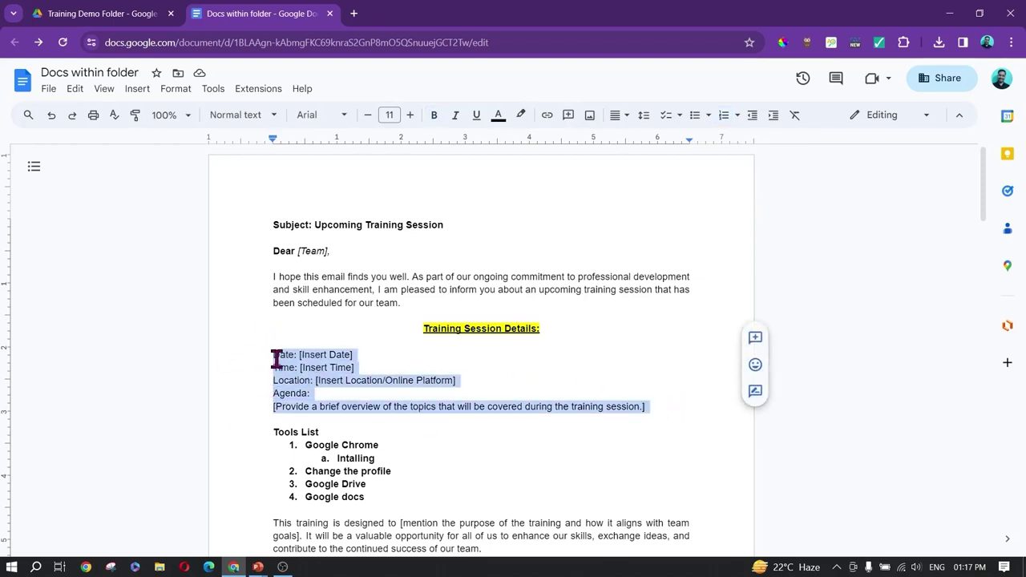
scroll(458, 335, "down", 2)
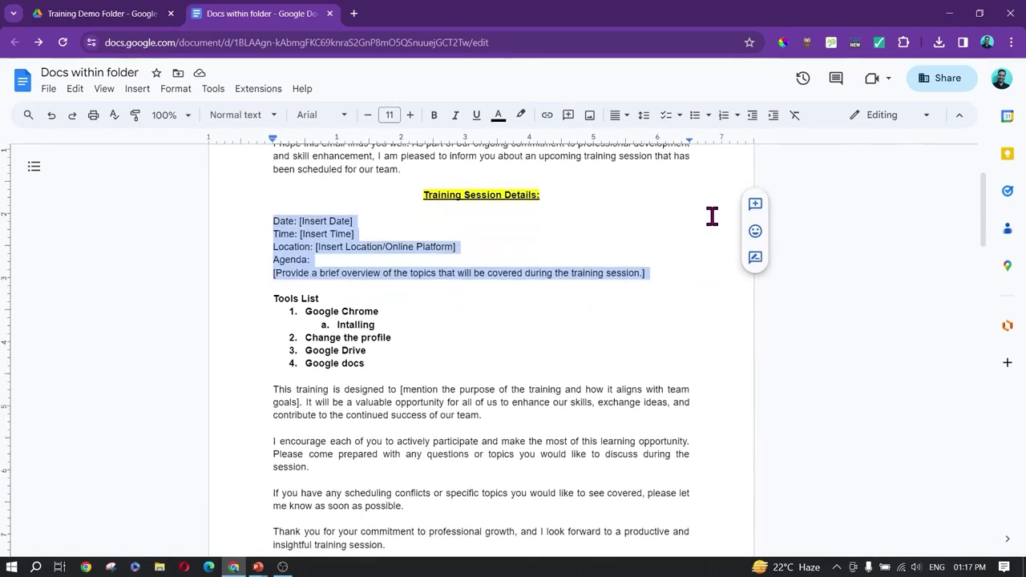
left_click(774, 116)
left_click(773, 117)
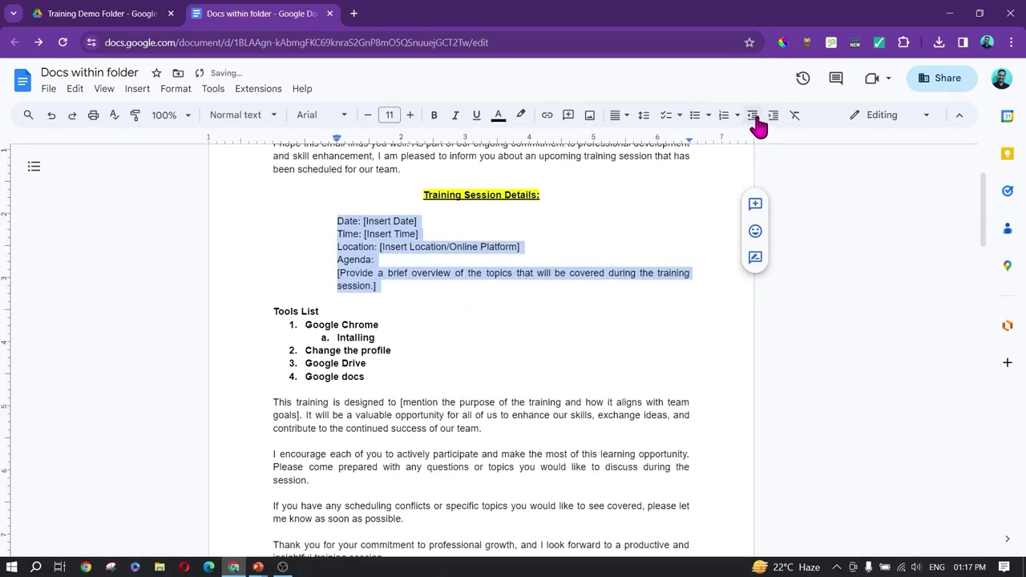
double_click(754, 117)
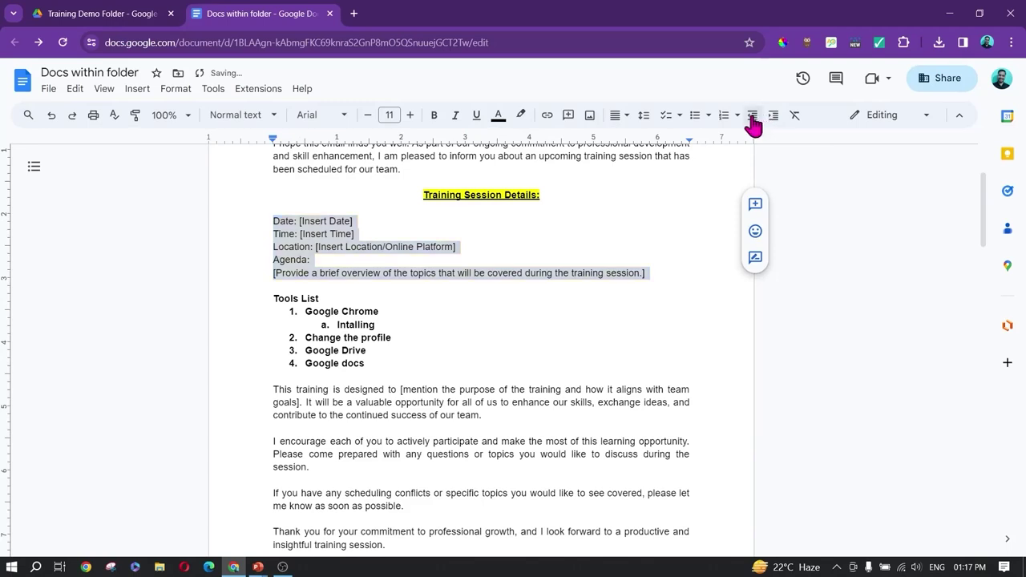
Indent the selected session detail lines by four levels and bring them back to the page margin.
left_click(774, 116)
double_click(774, 116)
left_click(775, 116)
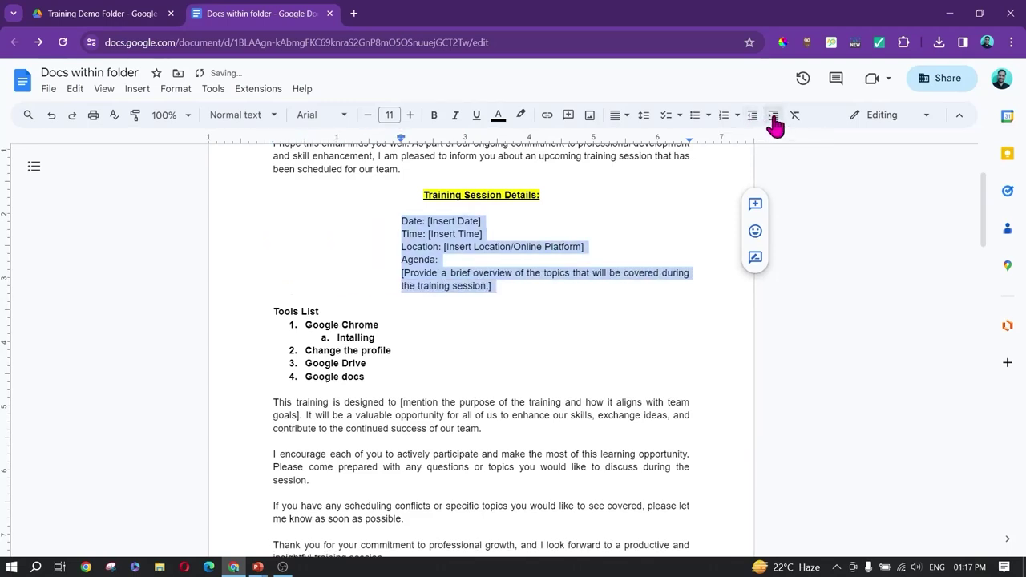
left_click(752, 116)
left_click(753, 116)
double_click(753, 116)
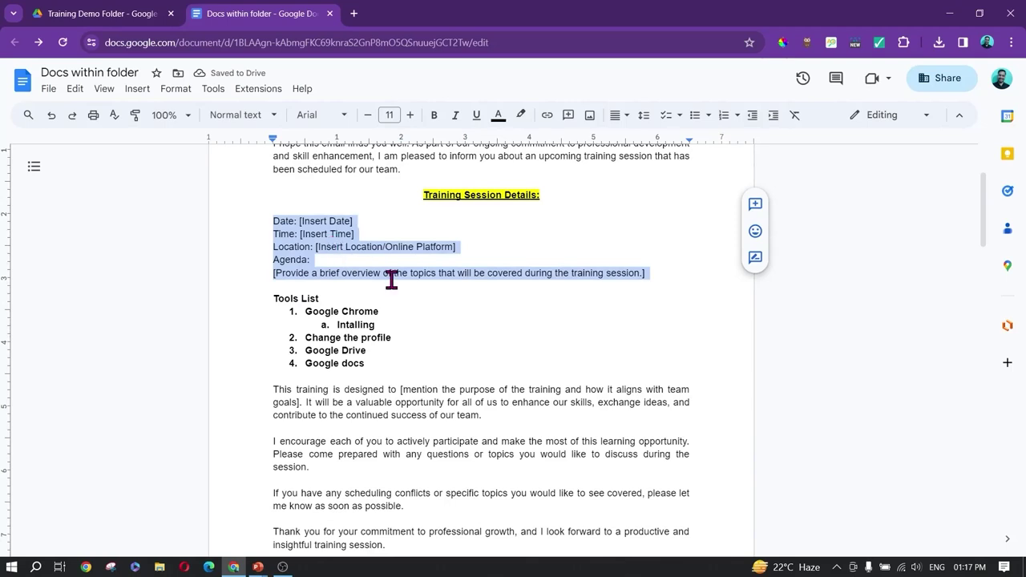
Select the opening paragraph, enlarge its font step by step to 14, and reduce it back to 11.
scroll(410, 305, "up", 1)
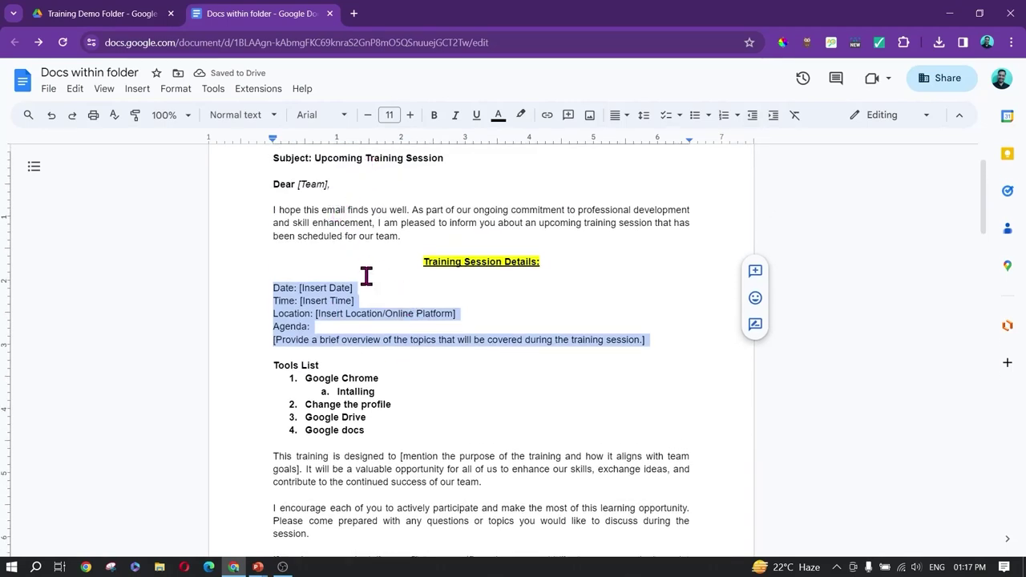
scroll(366, 275, "up", 1)
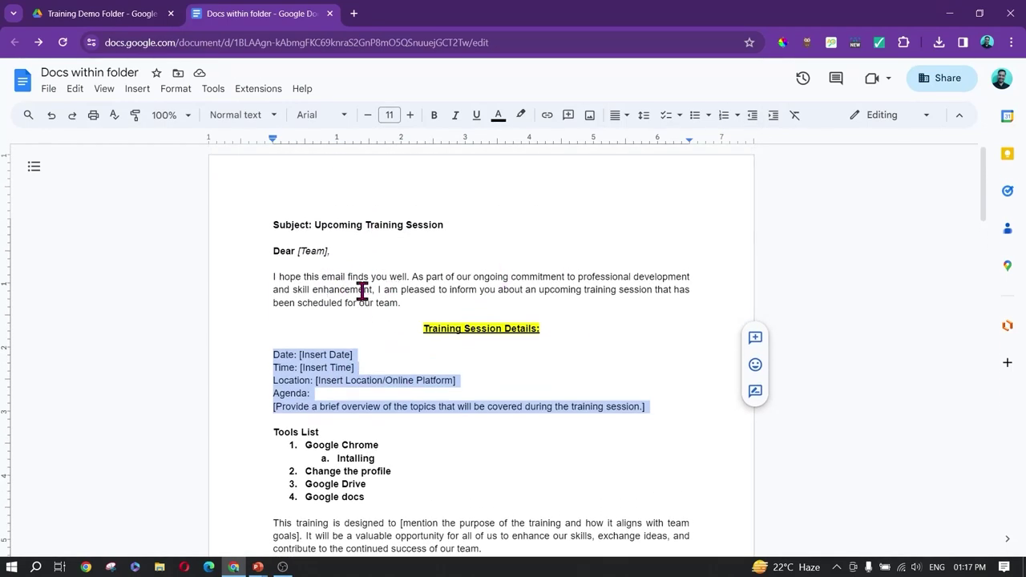
left_click_drag(428, 302, 261, 277)
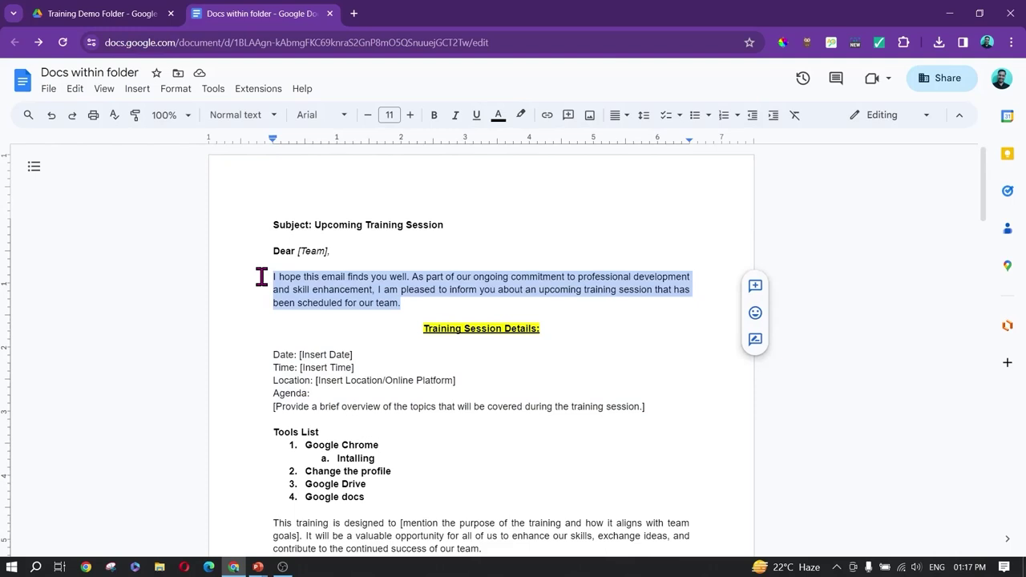
left_click(411, 115)
left_click(411, 114)
left_click(412, 115)
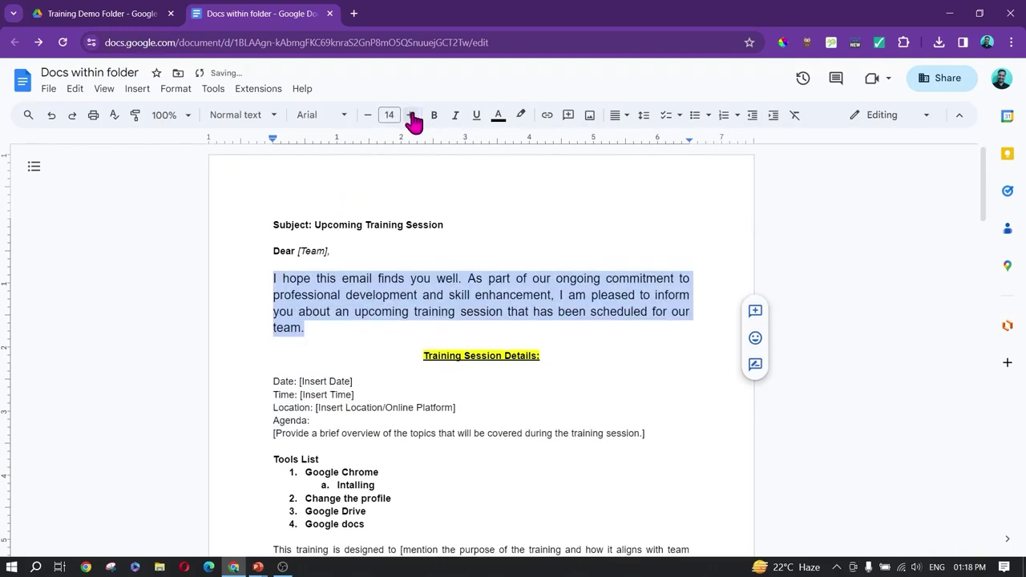
left_click(368, 115)
left_click(367, 115)
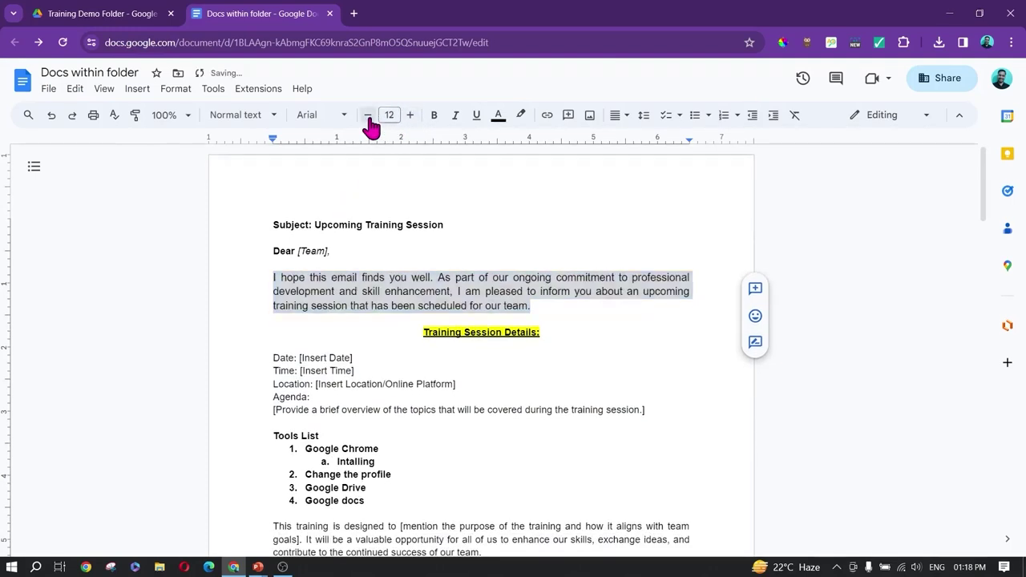
left_click(367, 115)
Set the opening paragraph's font size to 20 and its font to Comic Sans MS.
left_click(389, 114)
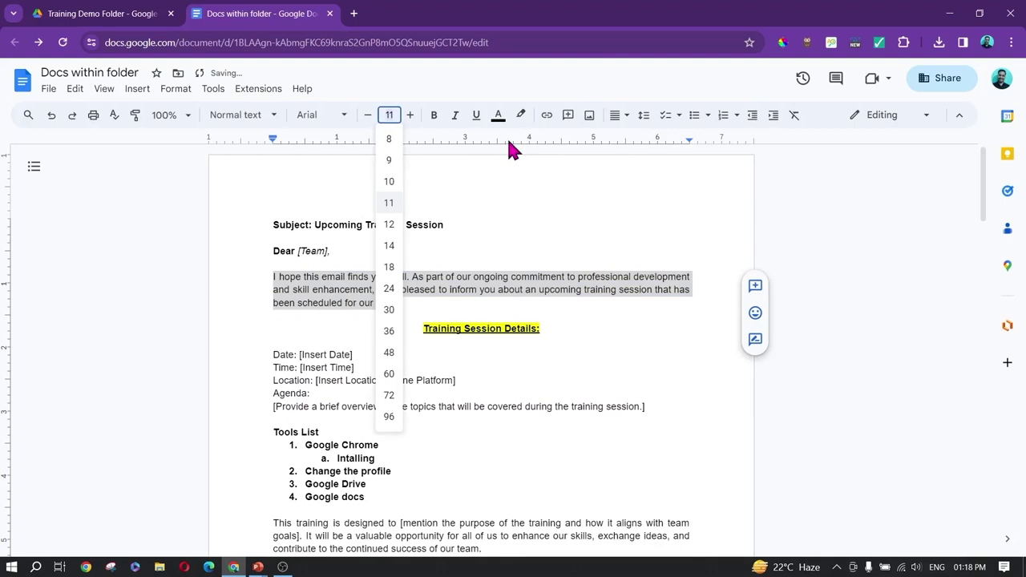
type("20")
key("Return")
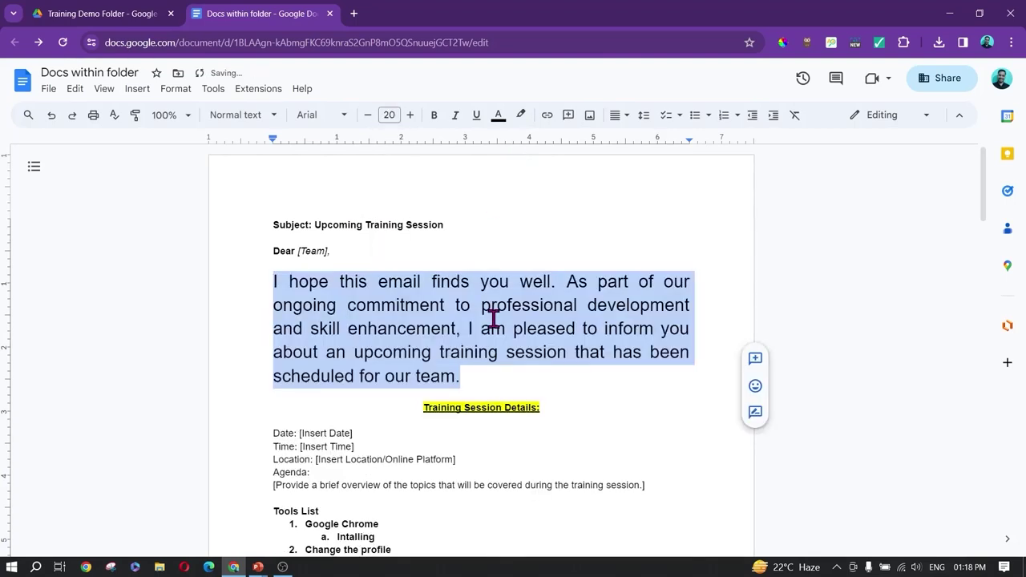
left_click(324, 116)
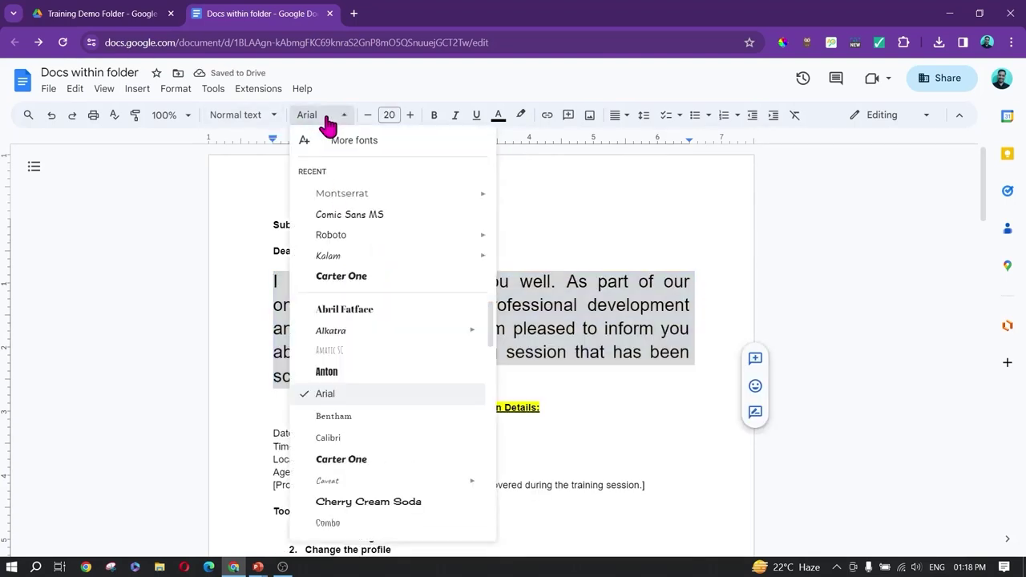
left_click(361, 215)
left_click(363, 383)
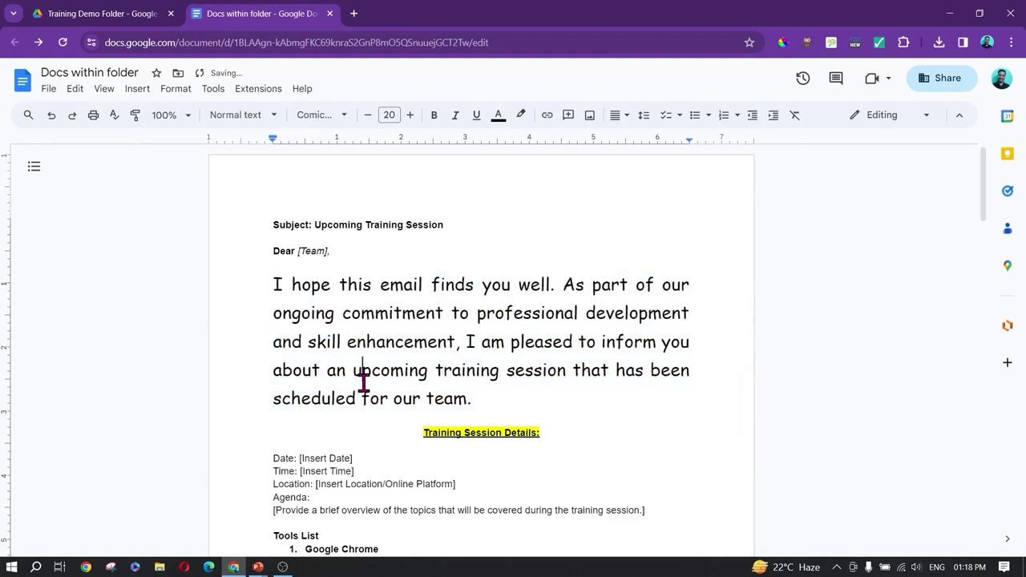
left_click(272, 120)
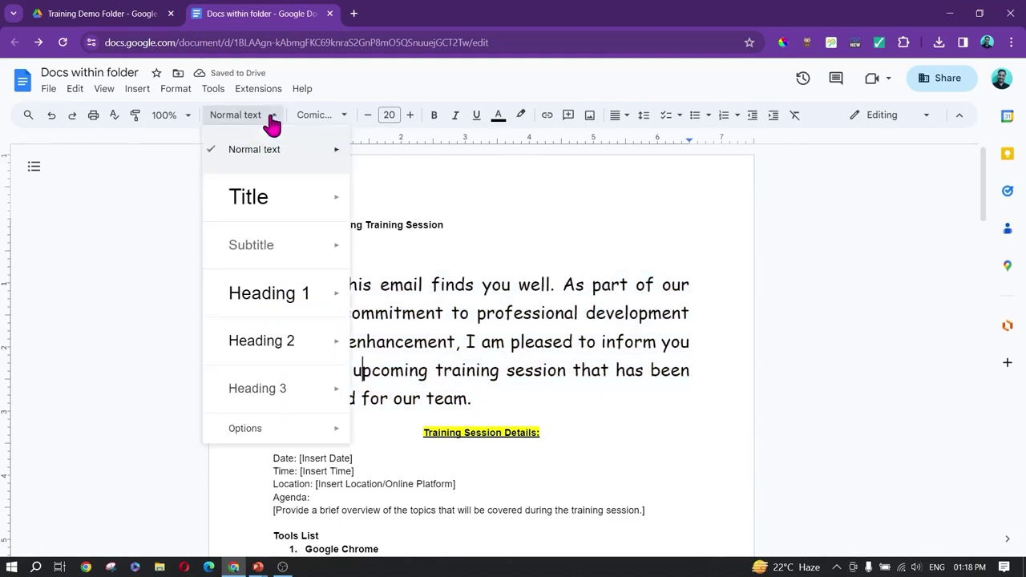
mouse_move(265, 218)
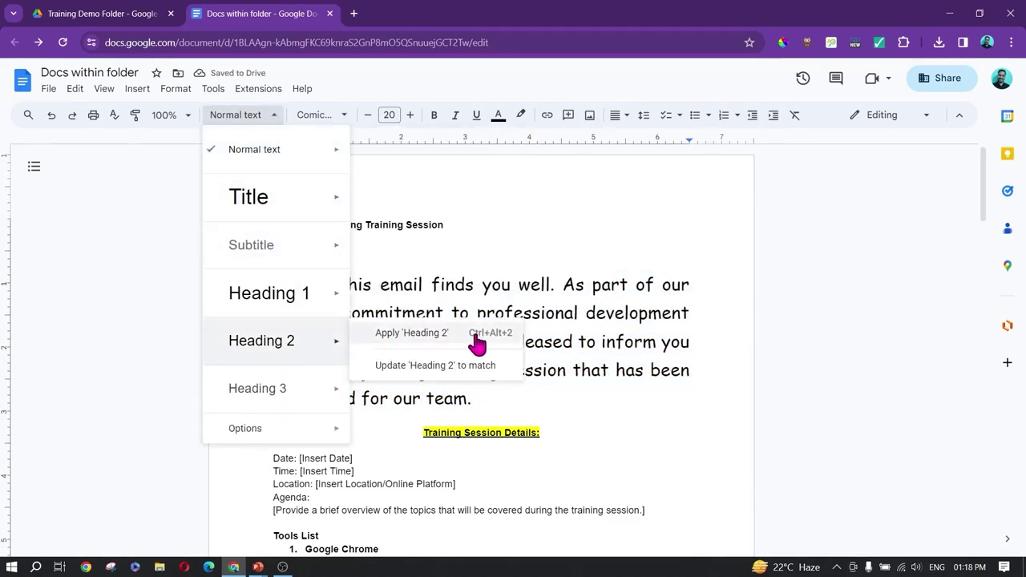
left_click(481, 281)
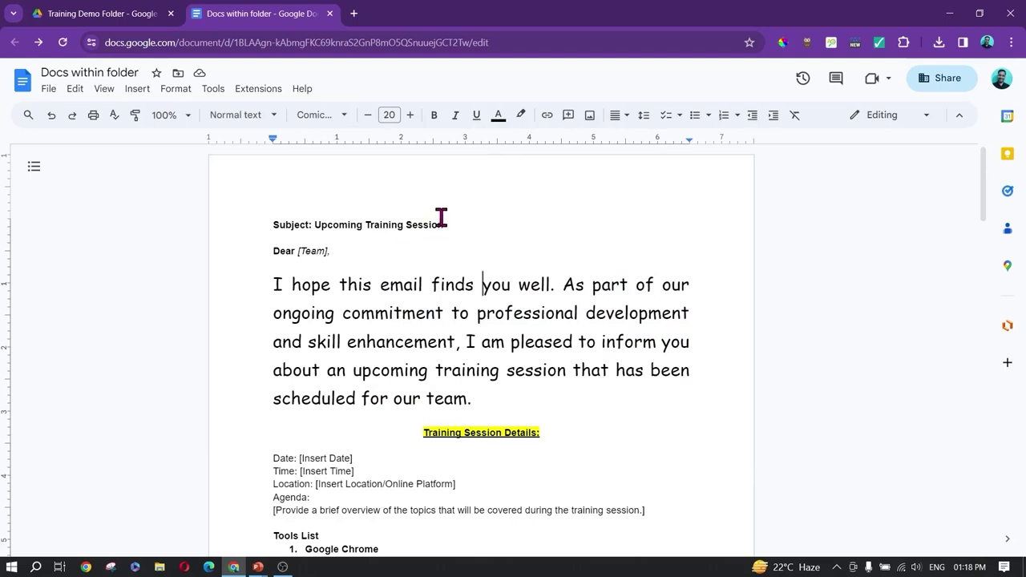
Apply the Title paragraph style to the "Subject: Upcoming Training Session" line and select the restyled line.
left_click_drag(461, 220, 241, 219)
left_click(253, 117)
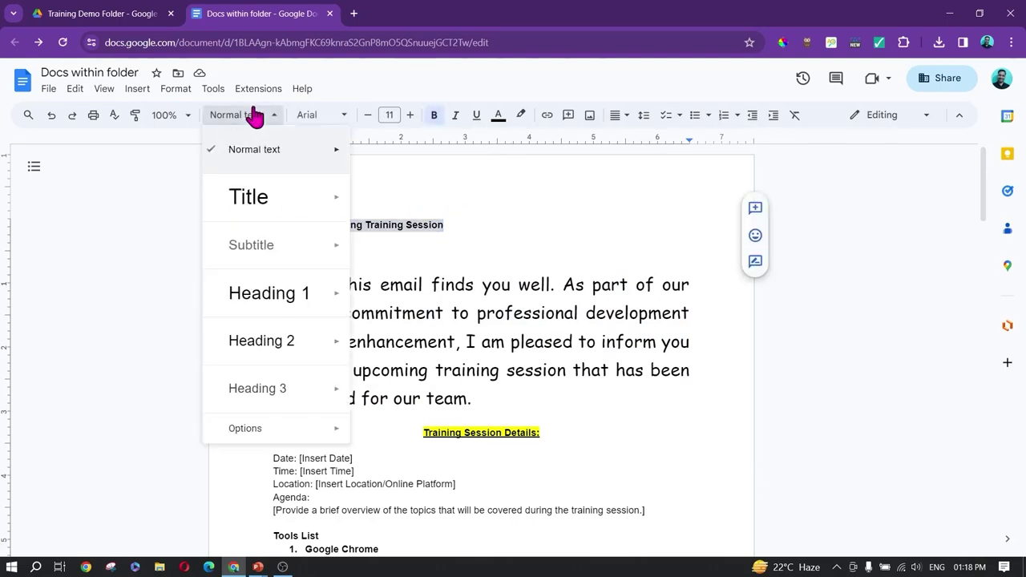
left_click(346, 205)
left_click(414, 267)
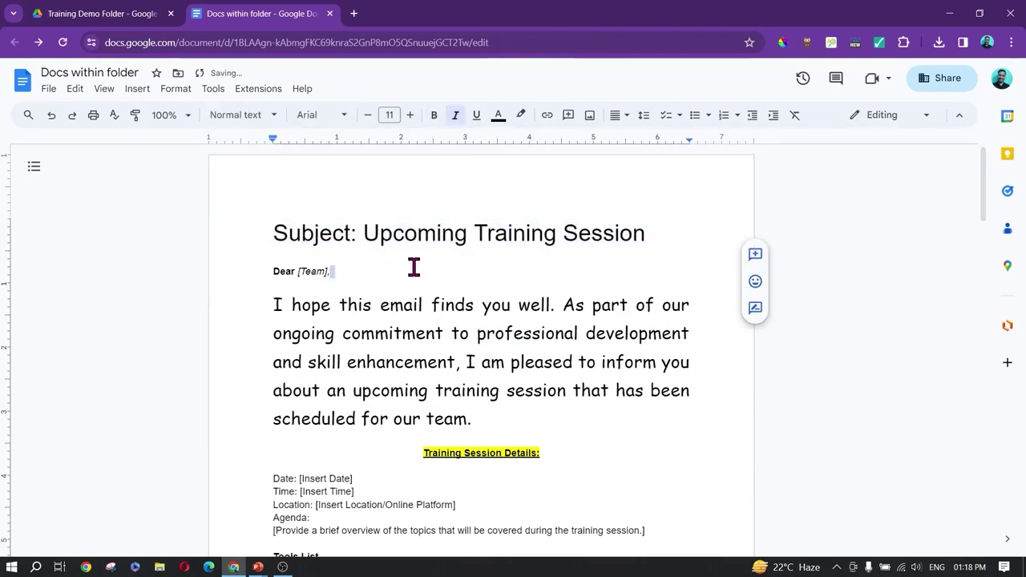
left_click(459, 241)
left_click_drag(669, 228, 265, 220)
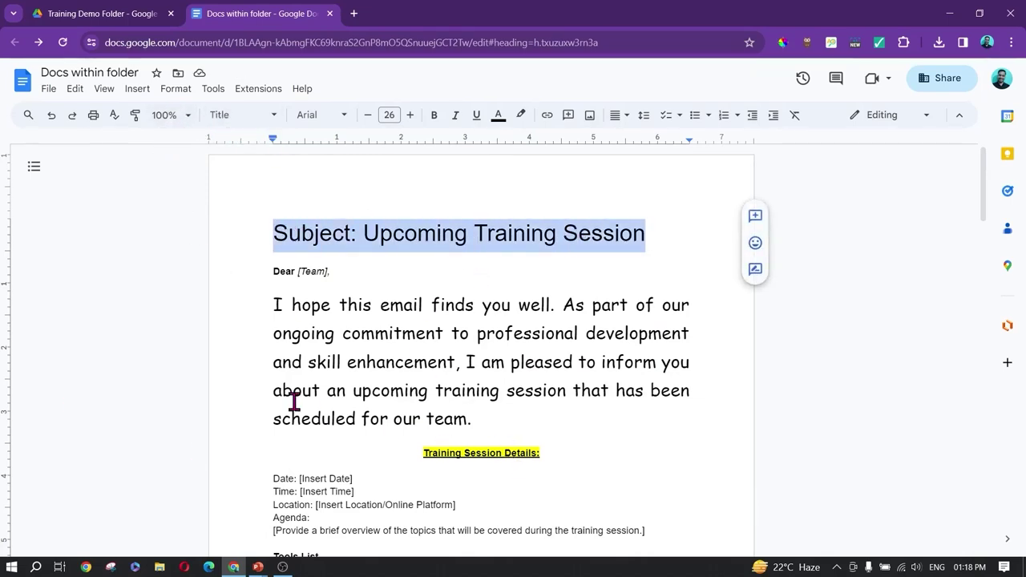
Zoom the document to 150% and to 200%, looking over the page at each level.
left_click(184, 117)
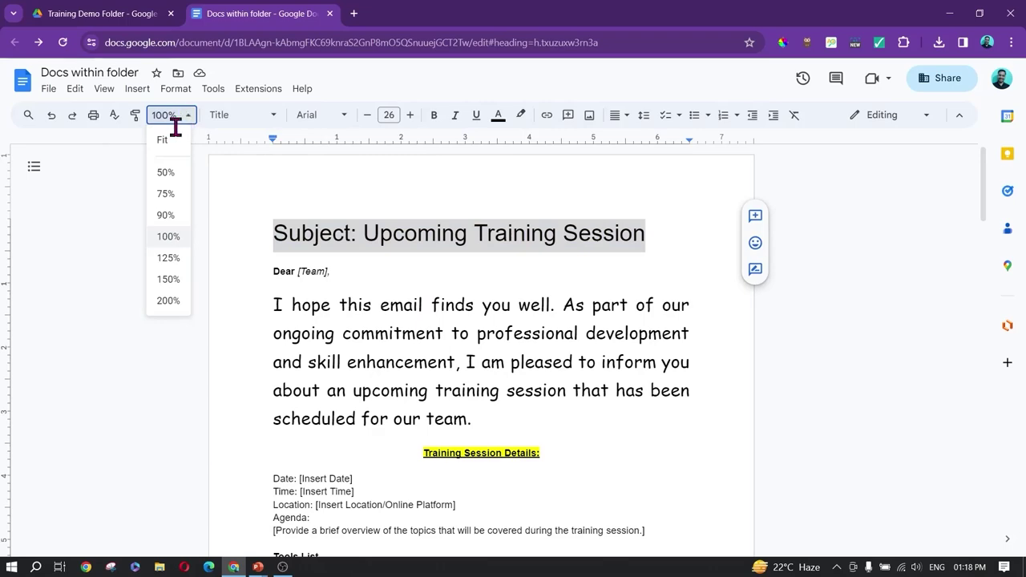
left_click(167, 279)
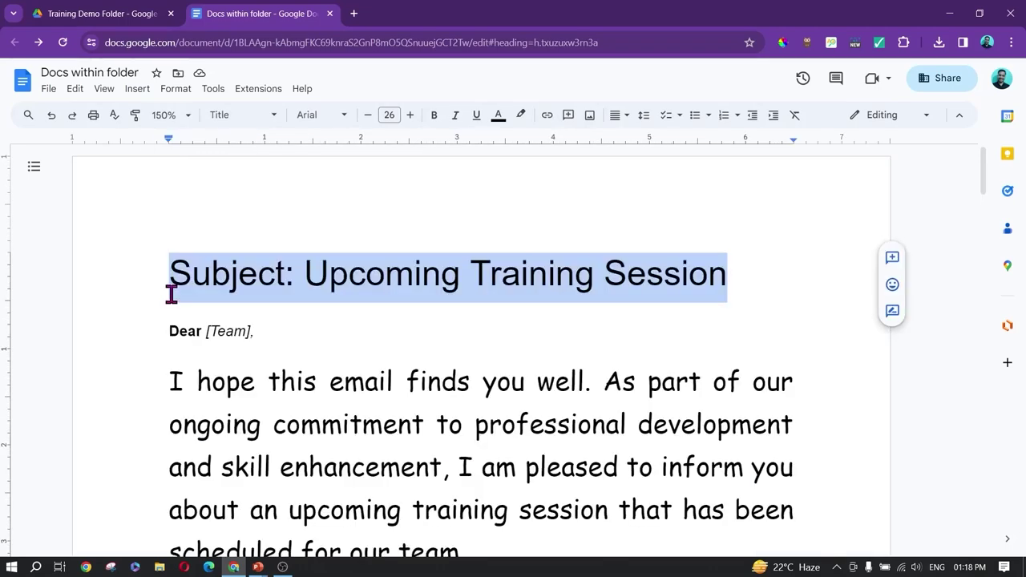
scroll(494, 337, "down", 6)
scroll(434, 335, "up", 6)
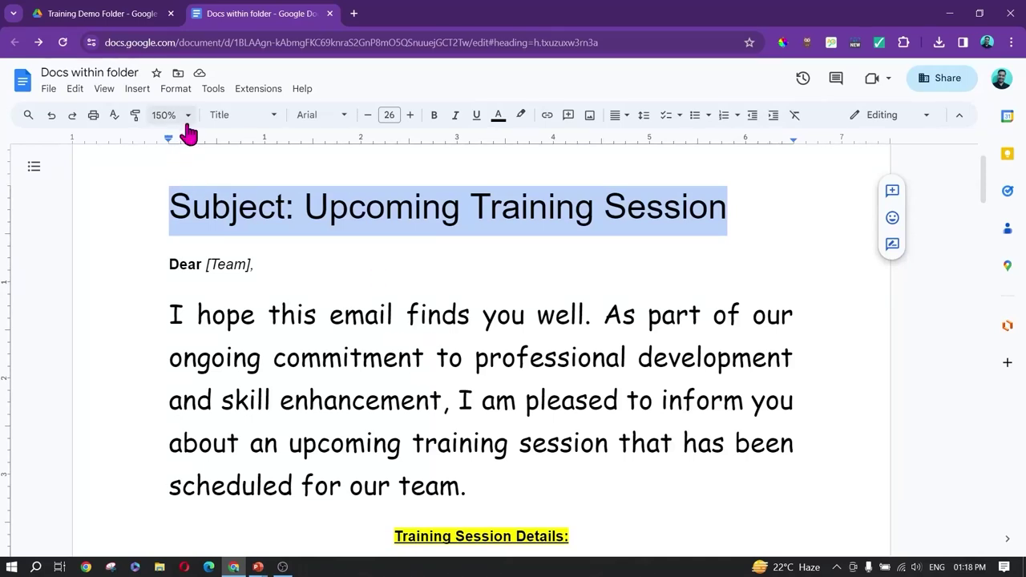
left_click(186, 117)
left_click(167, 301)
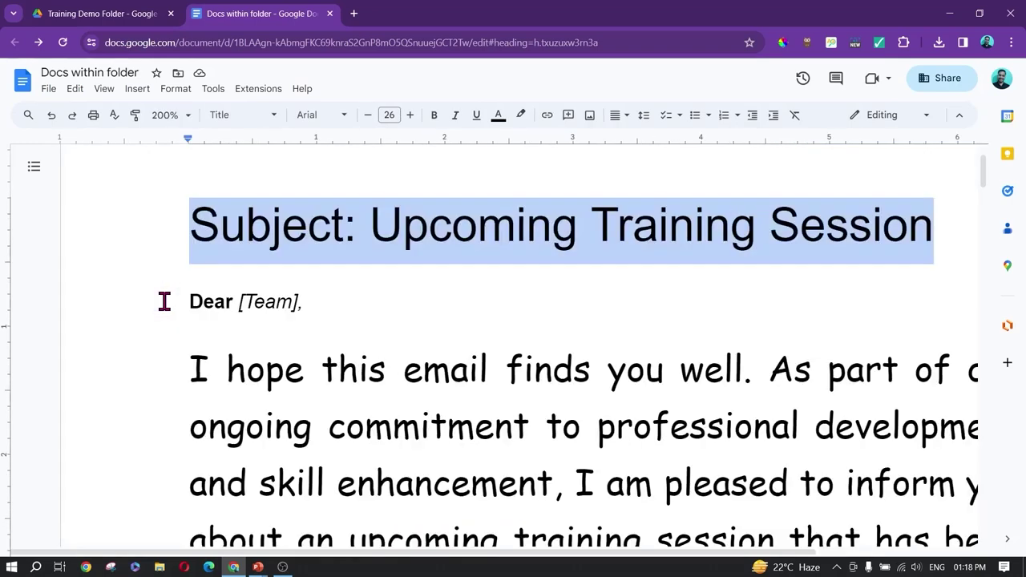
scroll(447, 391, "down", 4)
scroll(275, 259, "up", 5)
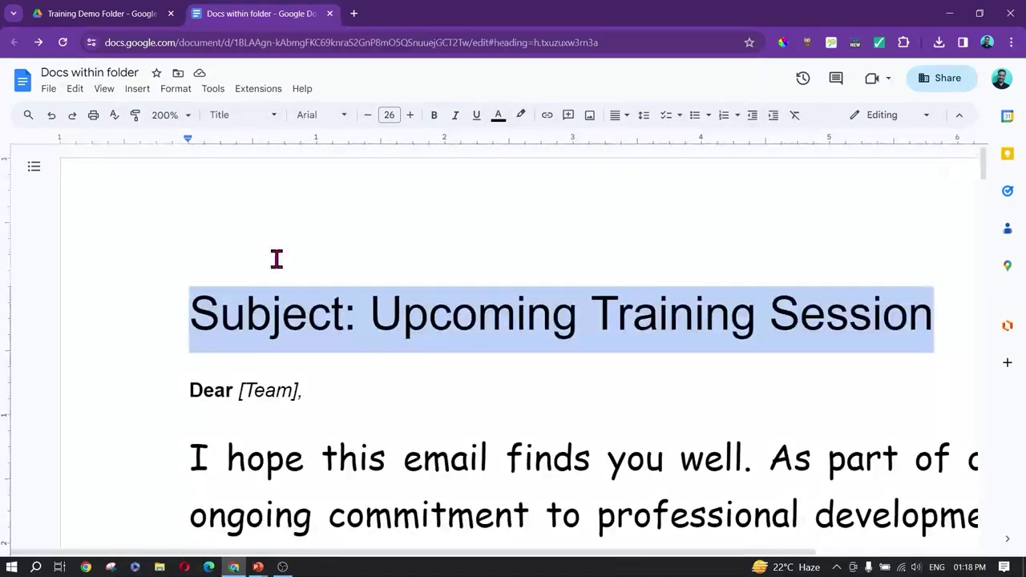
Change the document zoom to 50%, to Fit and back to 100%.
left_click(183, 120)
left_click(165, 173)
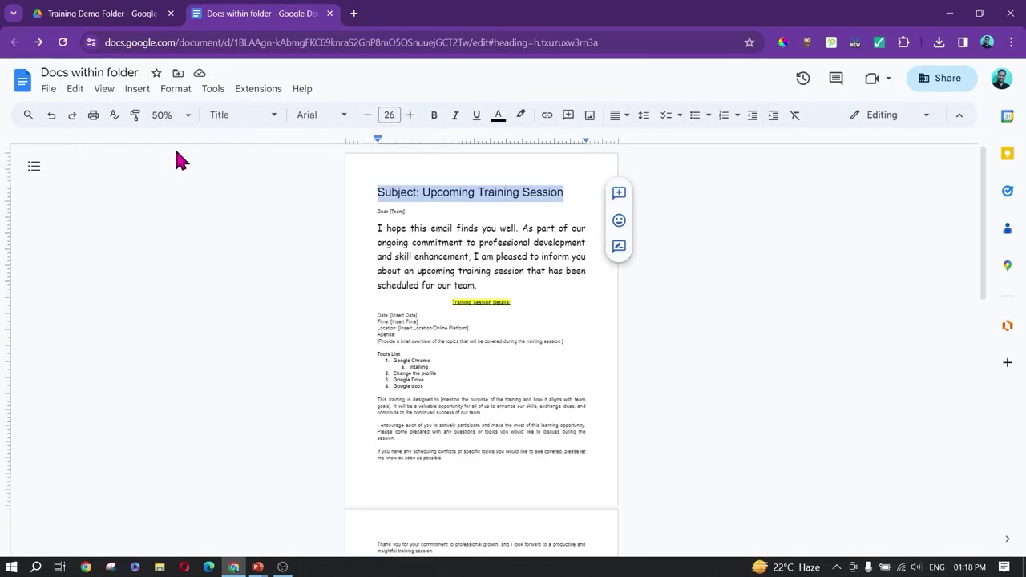
left_click(162, 114)
left_click(179, 145)
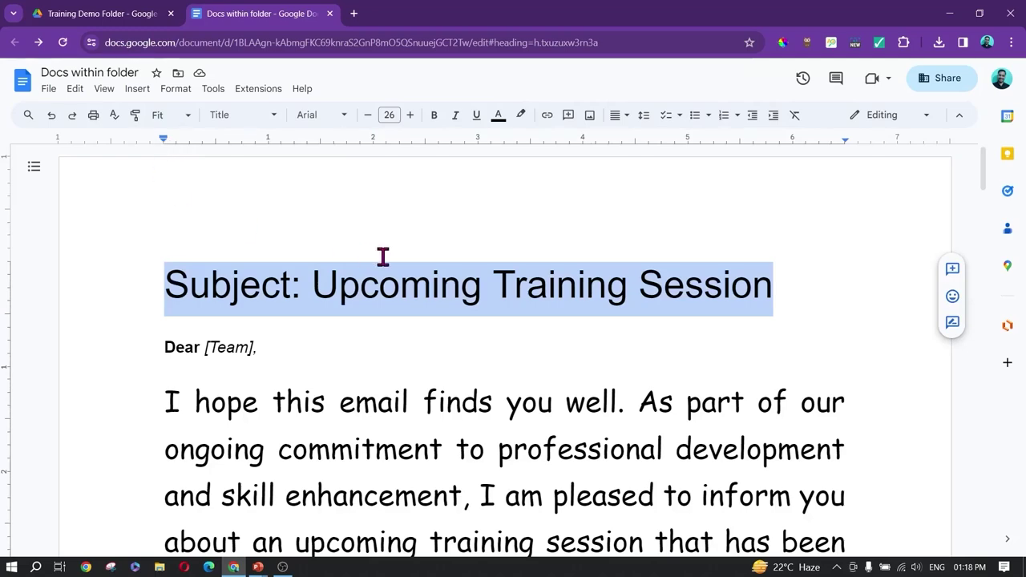
scroll(492, 339, "down", 3)
scroll(494, 339, "up", 3)
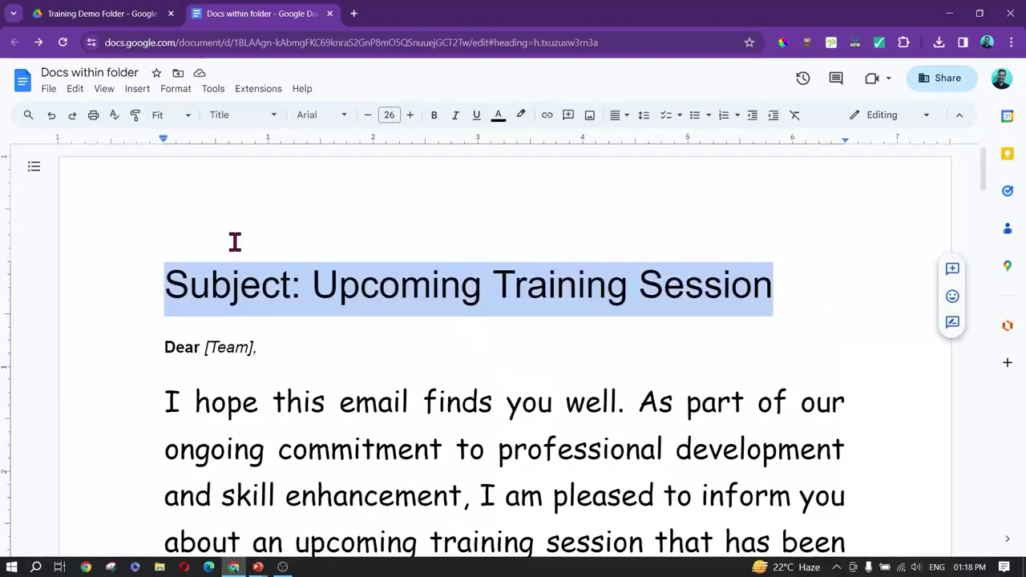
left_click(178, 113)
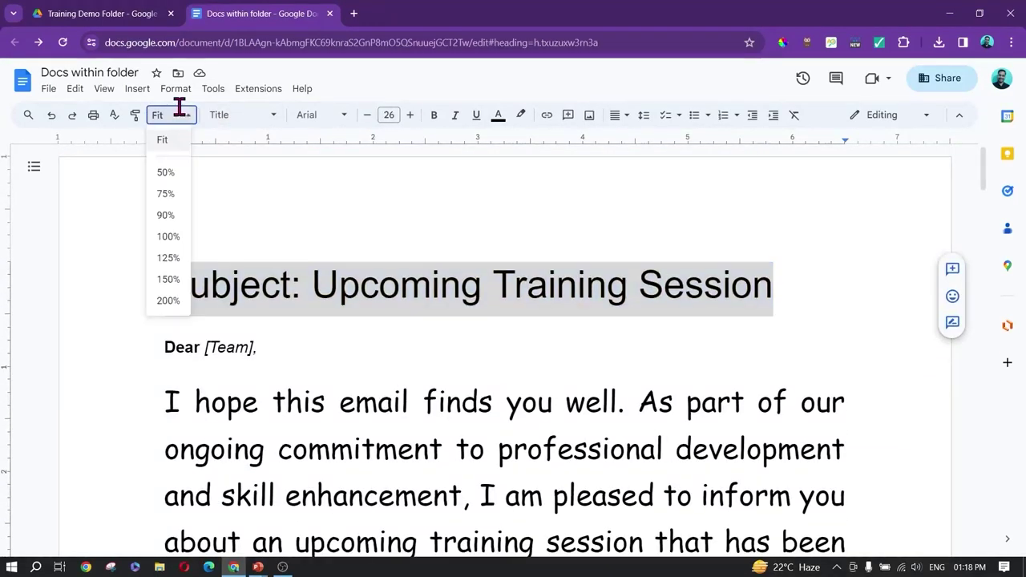
left_click(171, 238)
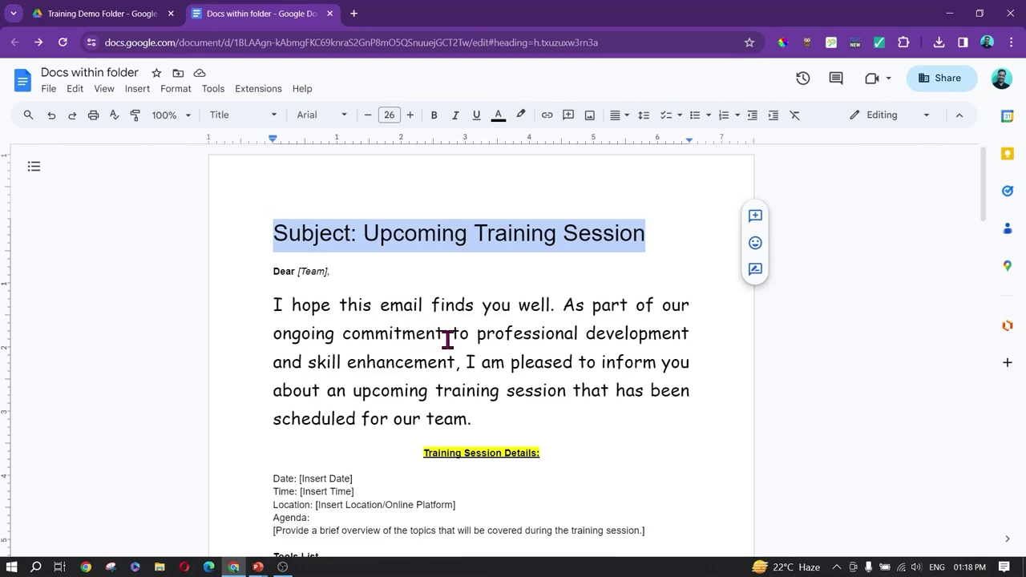
Run the spelling and grammar check and accept the correction of "Intalling" to "Installing" in the tools list.
left_click(114, 120)
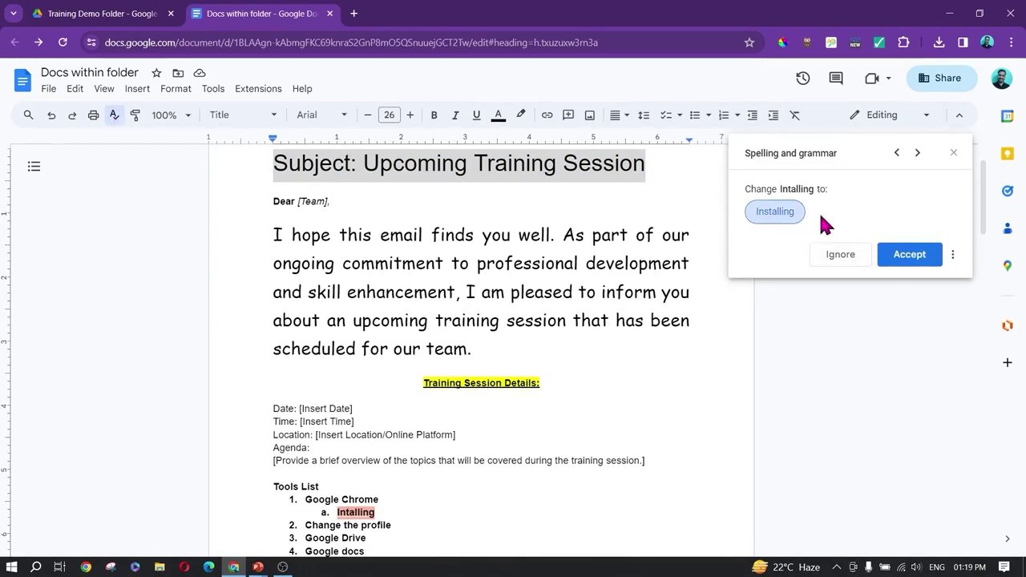
left_click(914, 255)
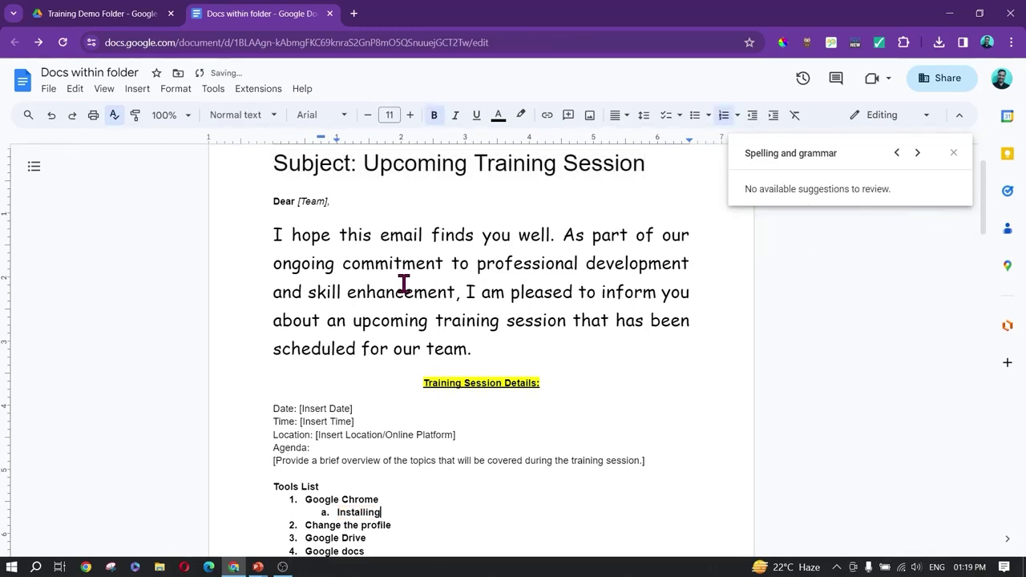
left_click(917, 157)
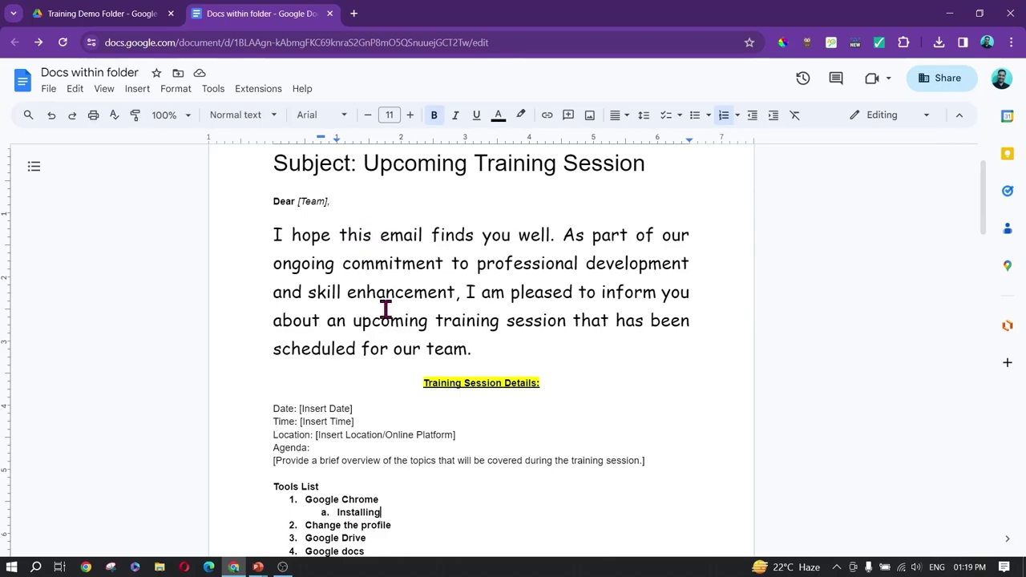
Undo the spelling correction of the "Installing" sub-item and redo it.
scroll(417, 321, "down", 4)
scroll(441, 334, "up", 3)
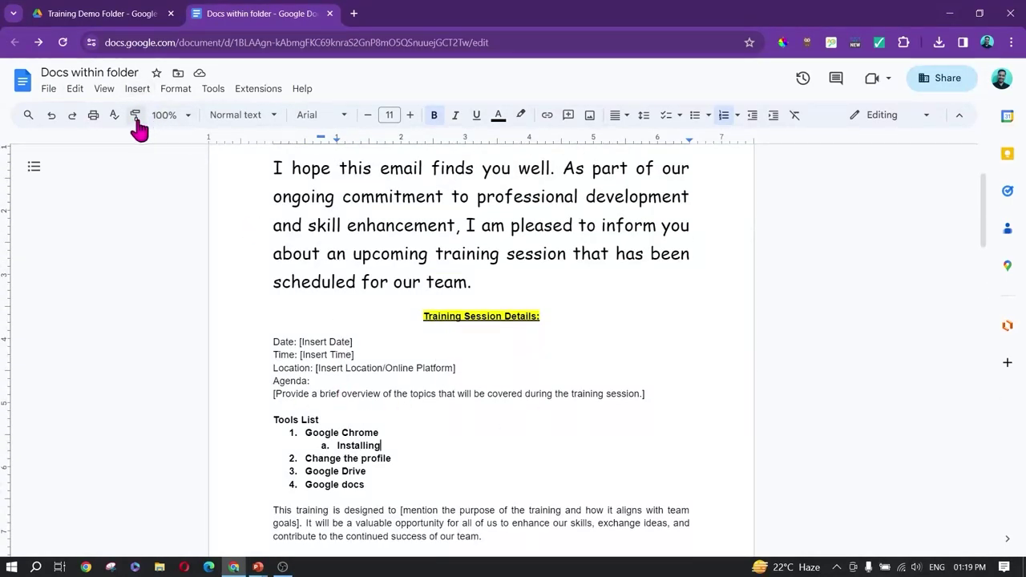
left_click(50, 116)
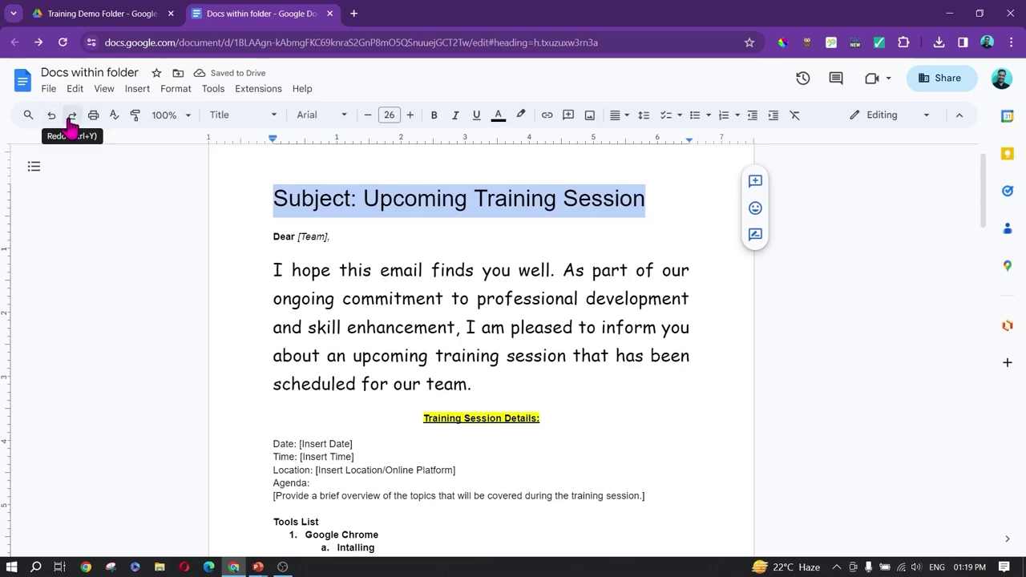
left_click(71, 120)
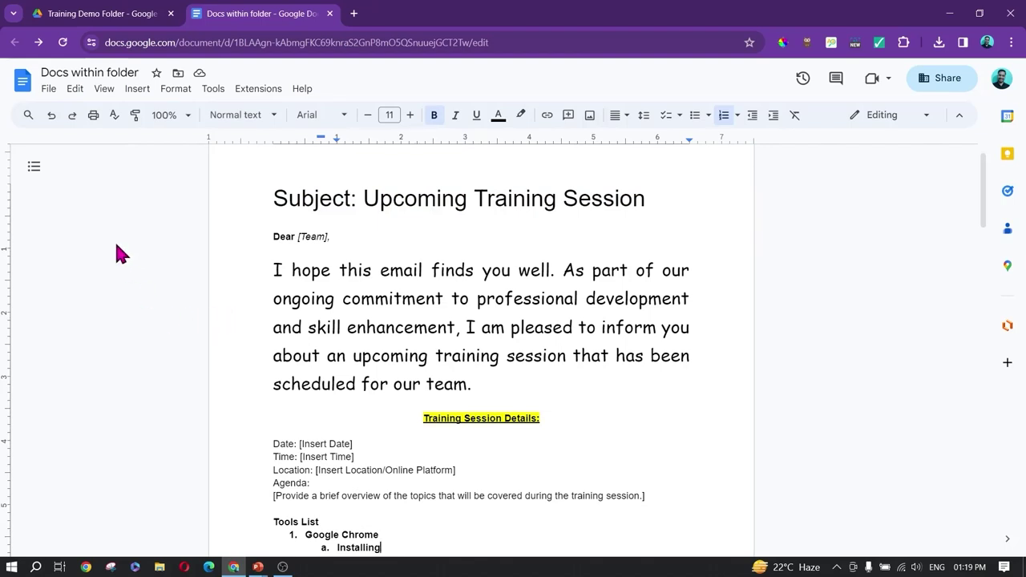
Search the available commands for "bold" and turn Bold on at the text cursor in the opening paragraph.
left_click(28, 115)
left_click(222, 303)
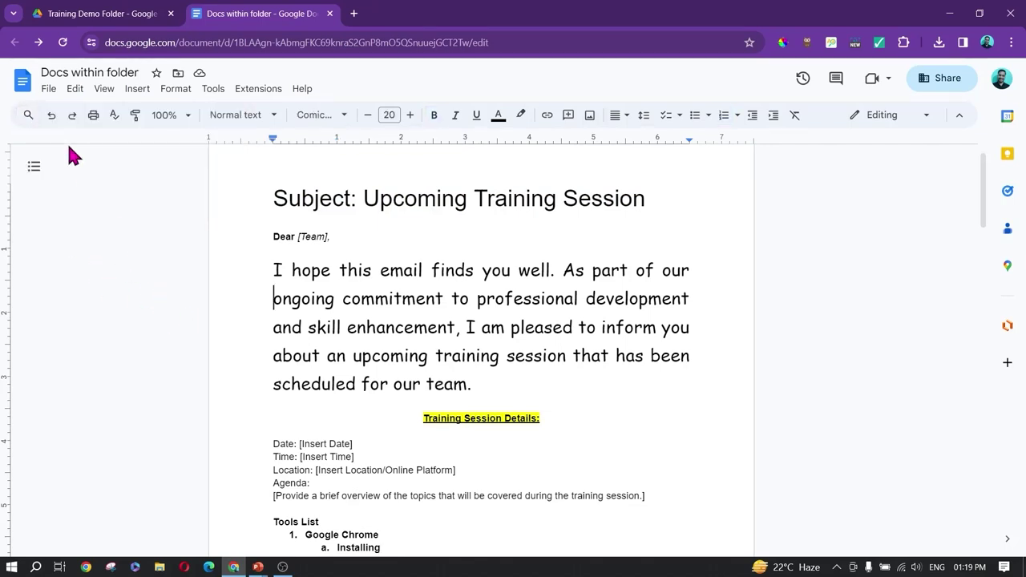
left_click(28, 115)
type("bold")
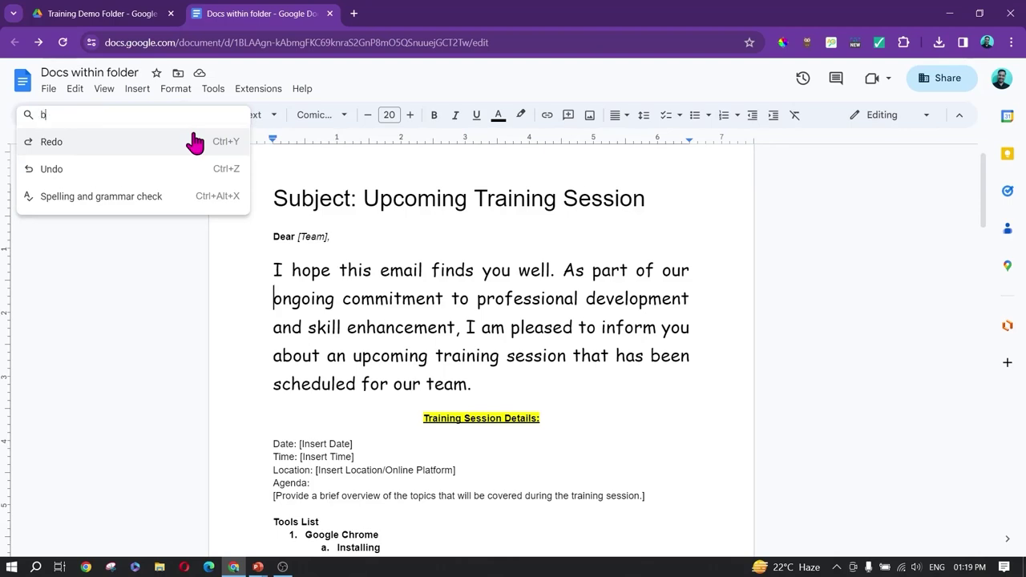
left_click(195, 142)
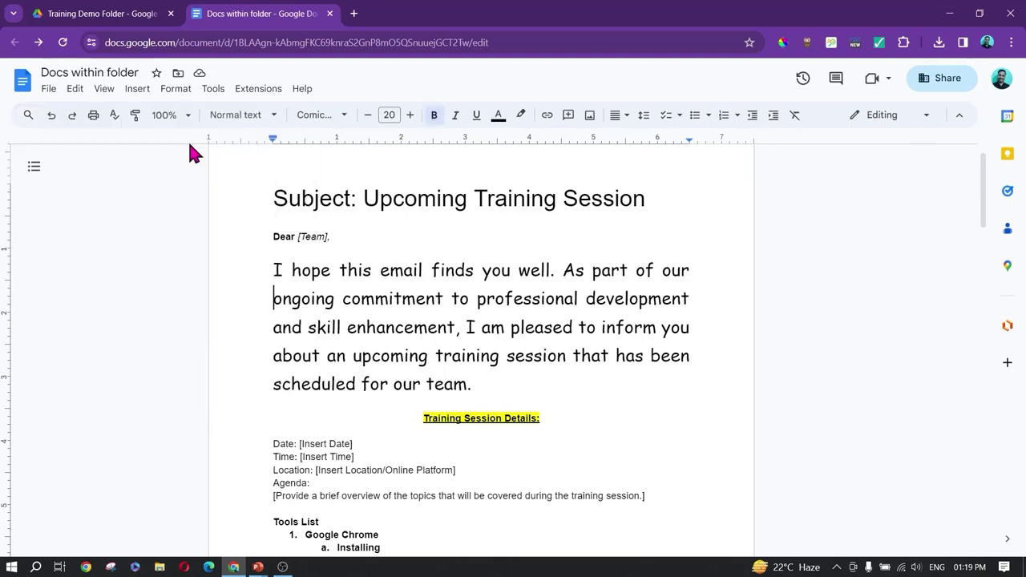
Make the sentence "I hope this email finds you well." bold using the recent Bold entry in the command search.
left_click_drag(308, 305, 401, 307)
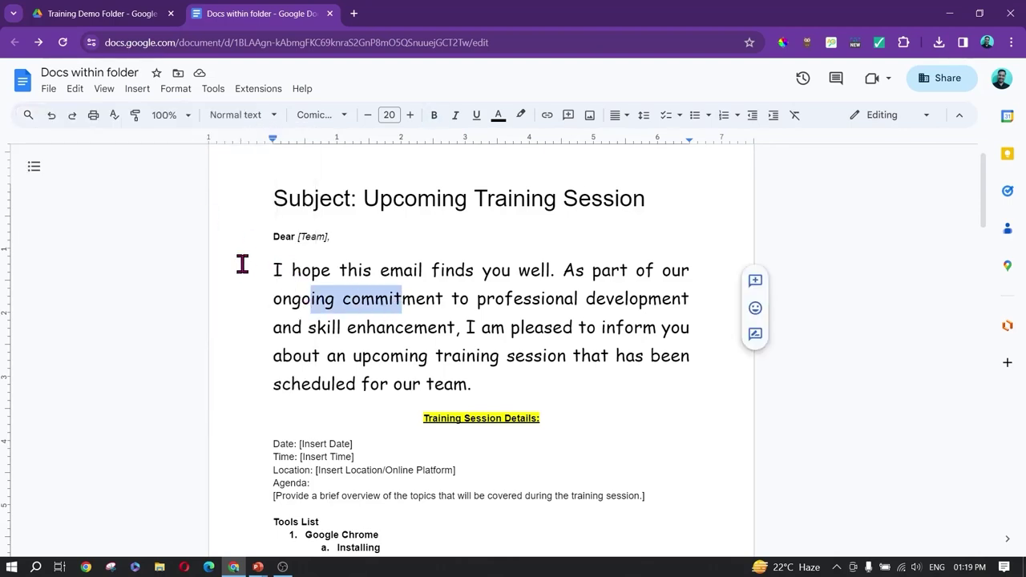
left_click(300, 278)
left_click_drag(271, 271, 556, 270)
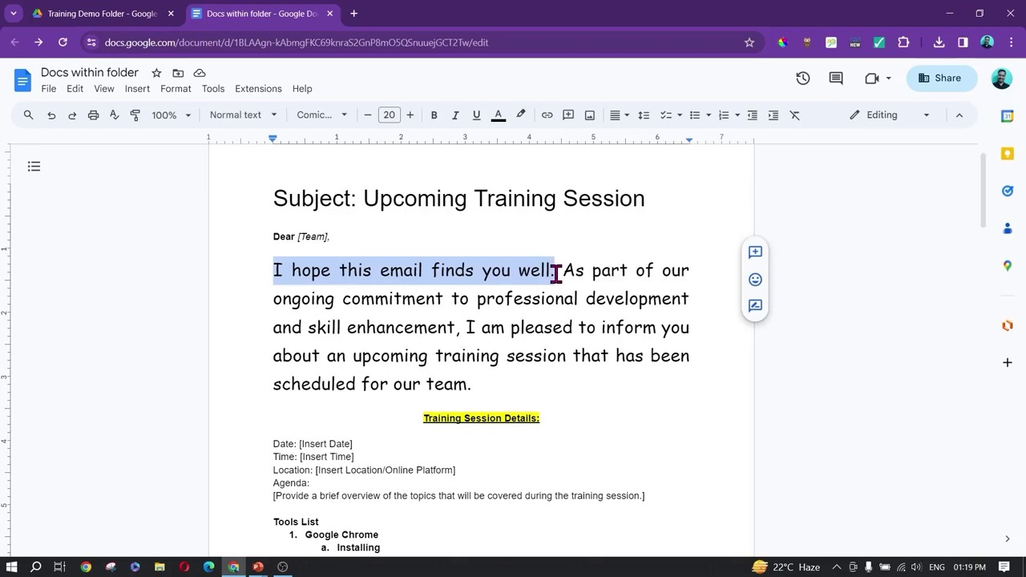
left_click(22, 116)
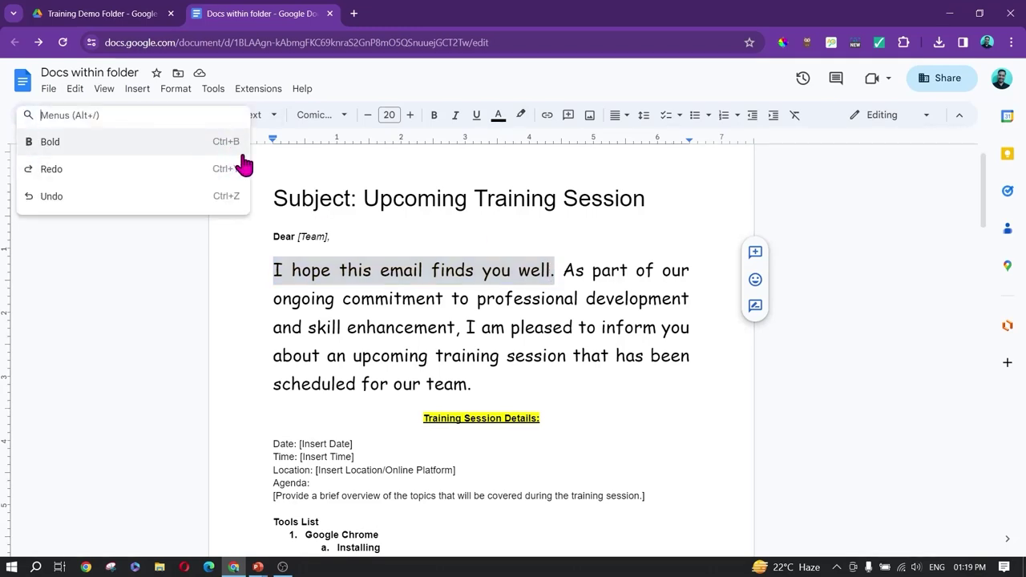
left_click(137, 148)
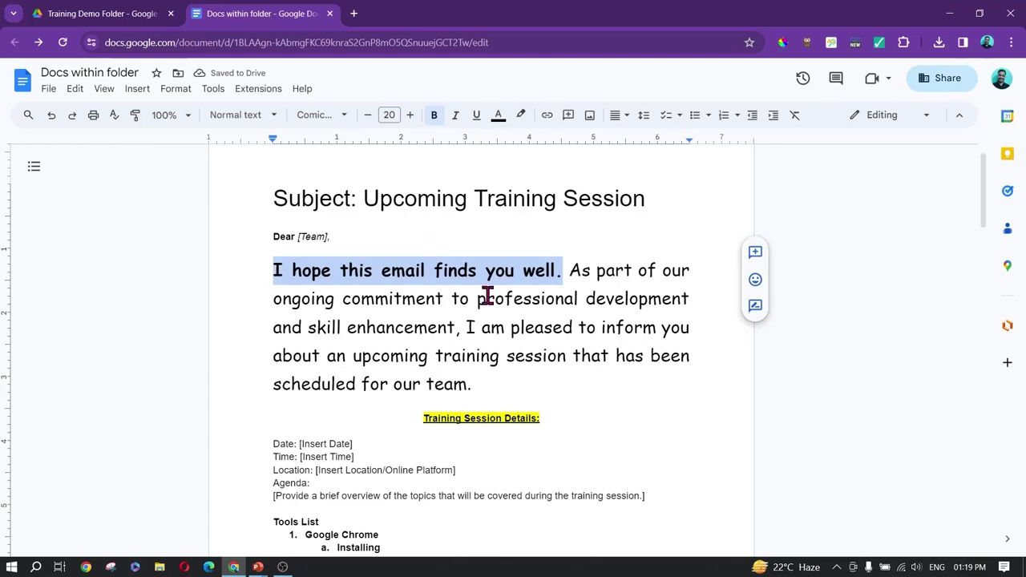
left_click(574, 297)
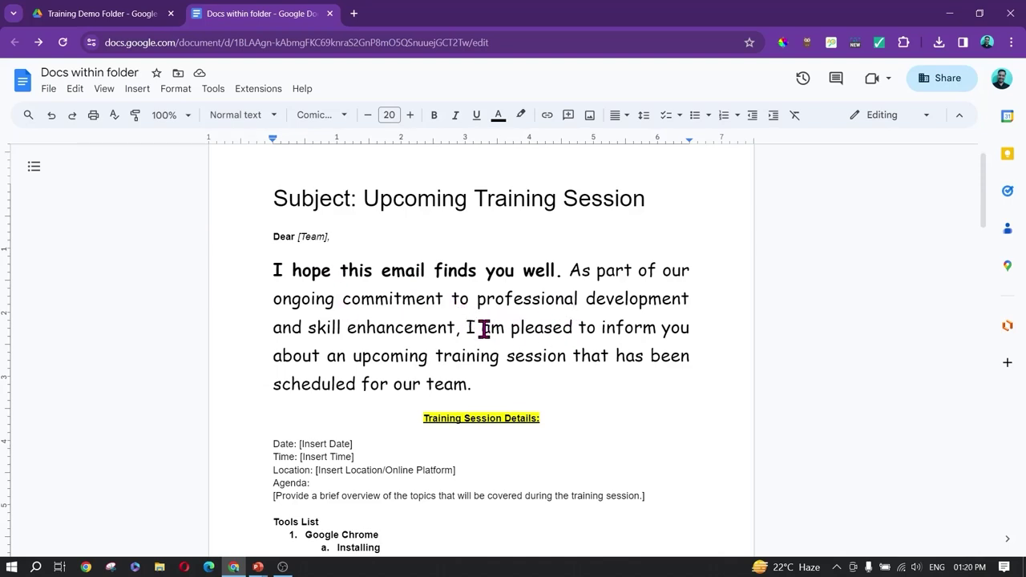
Switch to the Training Demo Folder in Google Drive and copy the sharing link of Wallpaper 4k.jpg.
left_click(72, 13)
left_click(461, 44)
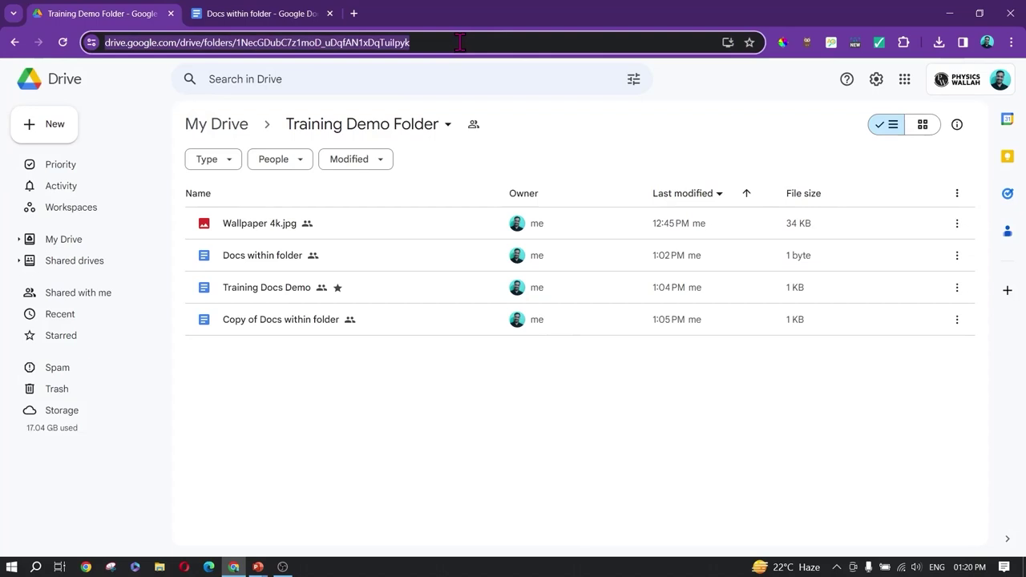
left_click(505, 43)
key("ctrl+a")
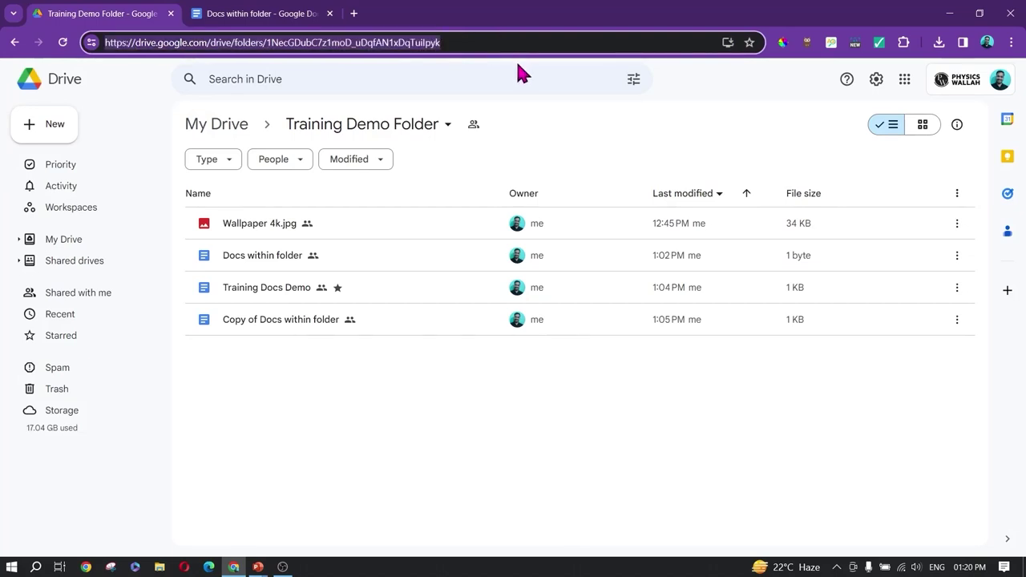
left_click(249, 12)
left_click(96, 12)
left_click(958, 226)
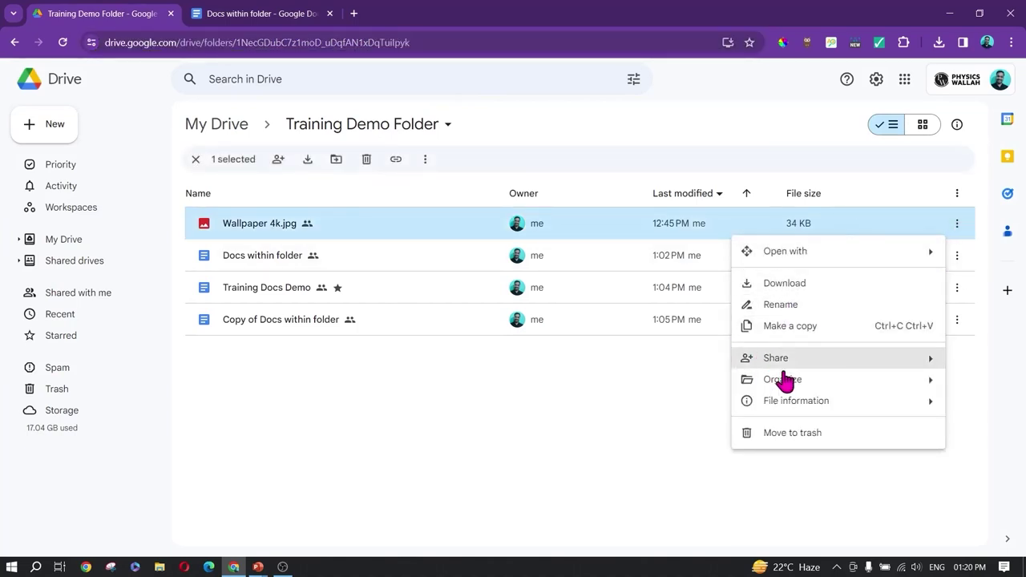
mouse_move(785, 382)
mouse_move(785, 360)
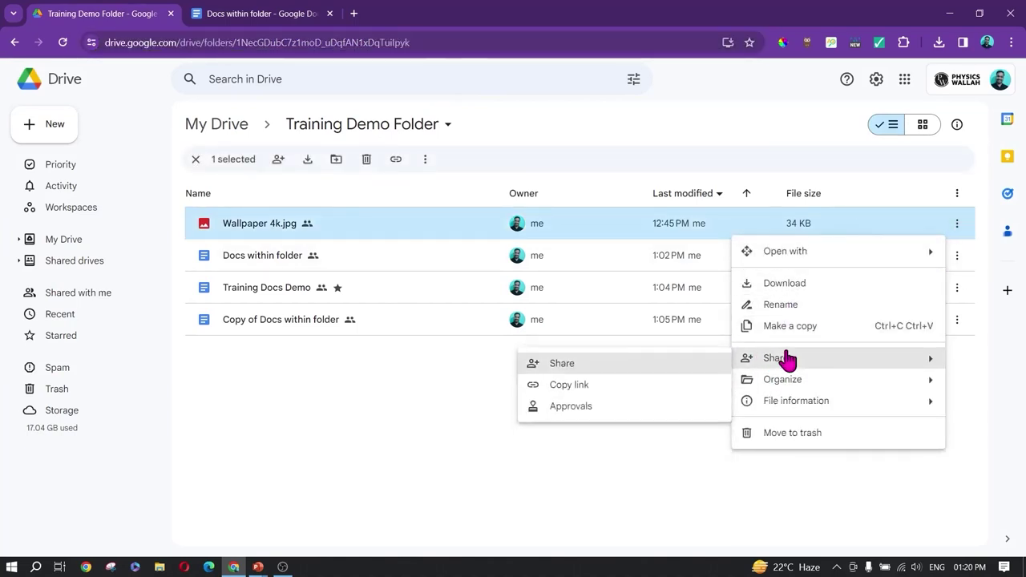
left_click(576, 387)
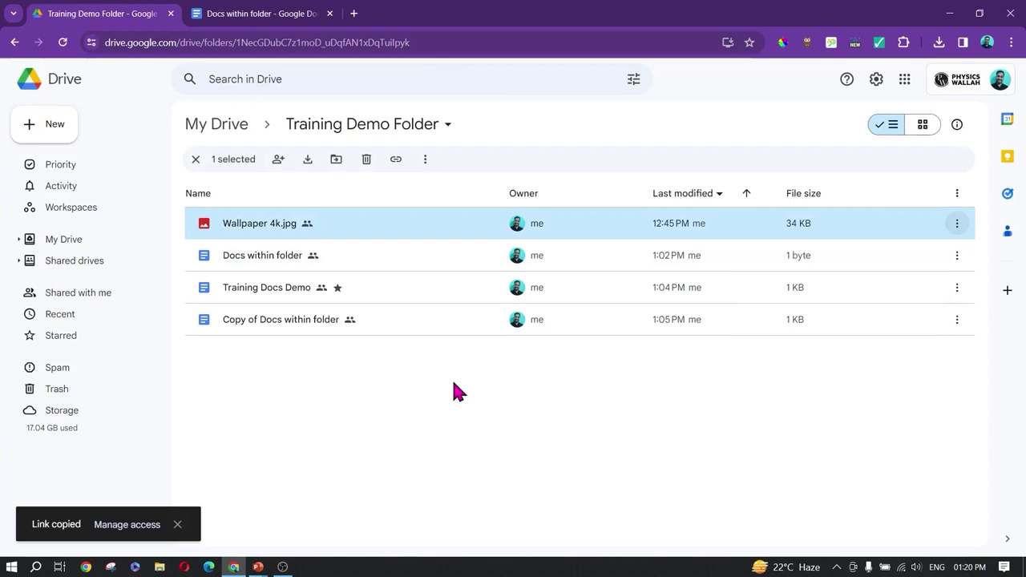
Return to the Docs within folder document and add the line "Click Here to view the photo" below the tools list.
left_click(257, 14)
scroll(458, 376, "down", 5)
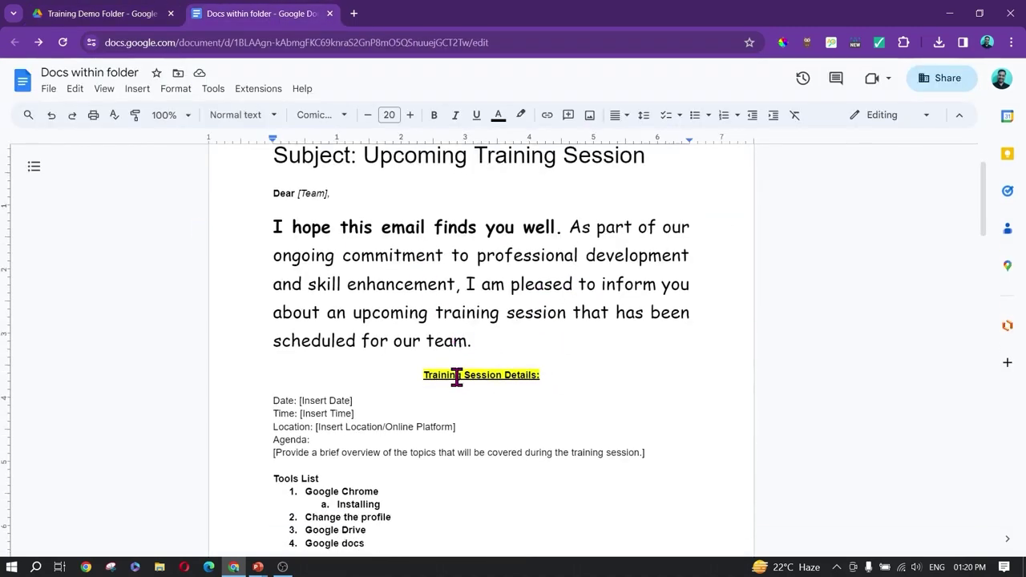
scroll(458, 365, "up", 1)
scroll(458, 362, "down", 1)
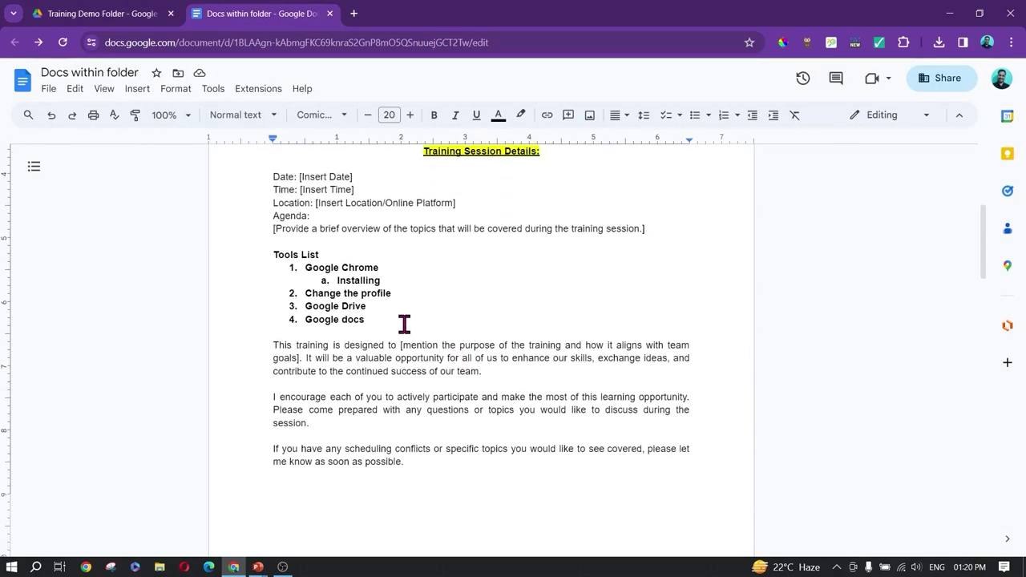
left_click(403, 324)
key("Return")
key("Return")
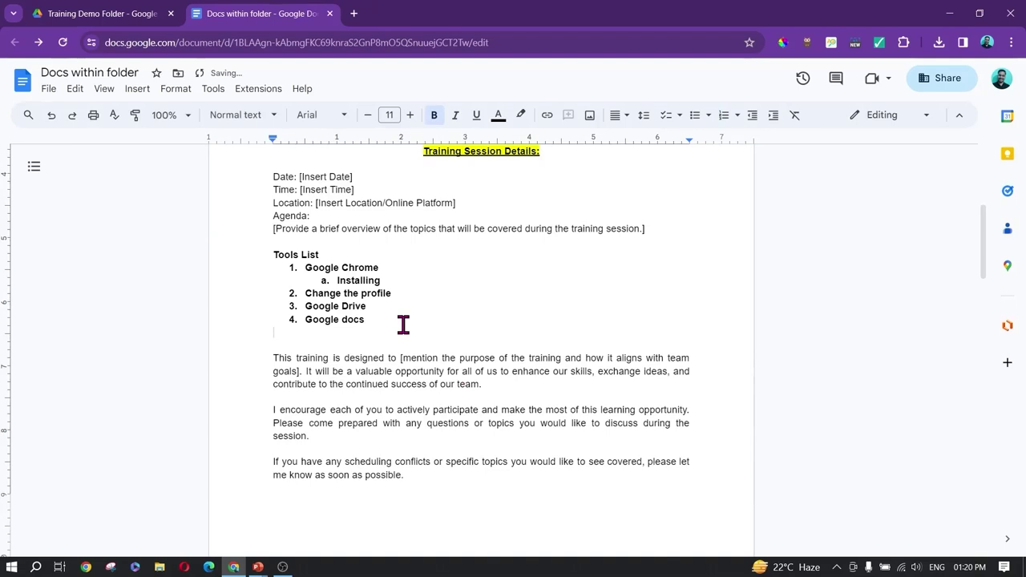
key("Return")
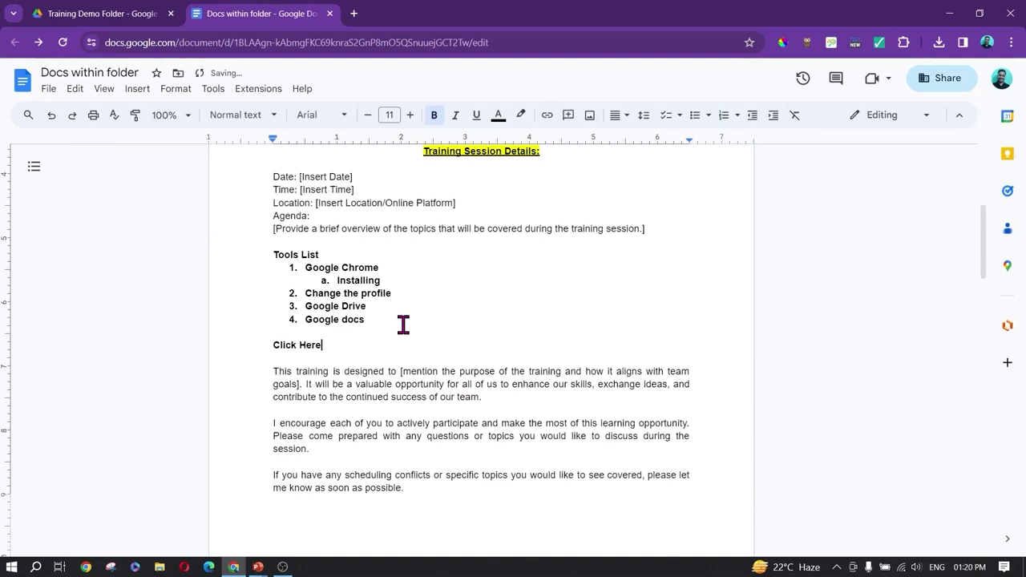
type("Click Here to view the ")
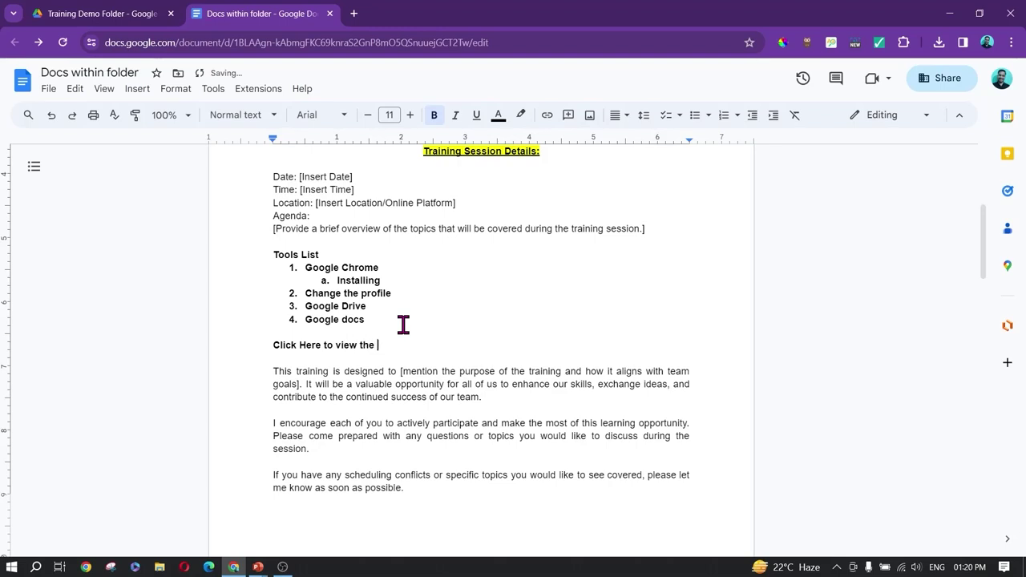
type("photo")
Turn the words "Click Here" into a hyperlink to the copied wallpaper link.
left_click_drag(320, 347, 283, 347)
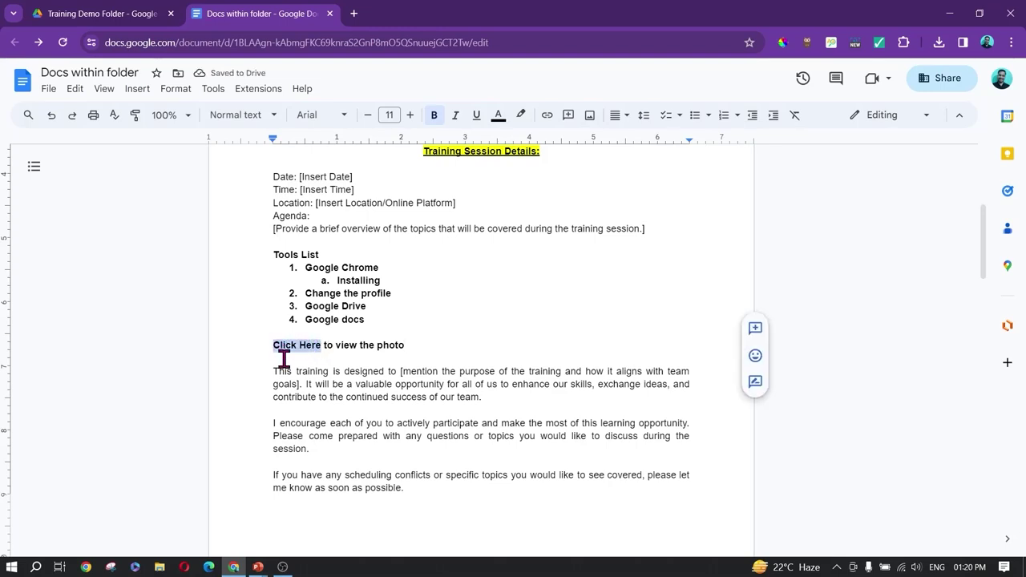
left_click(137, 89)
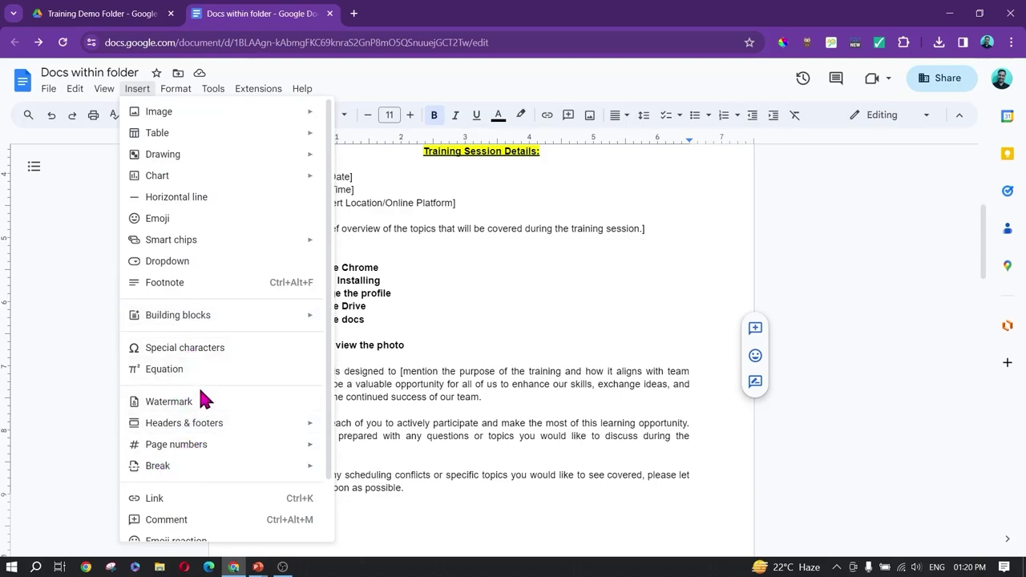
scroll(199, 397, "down", 2)
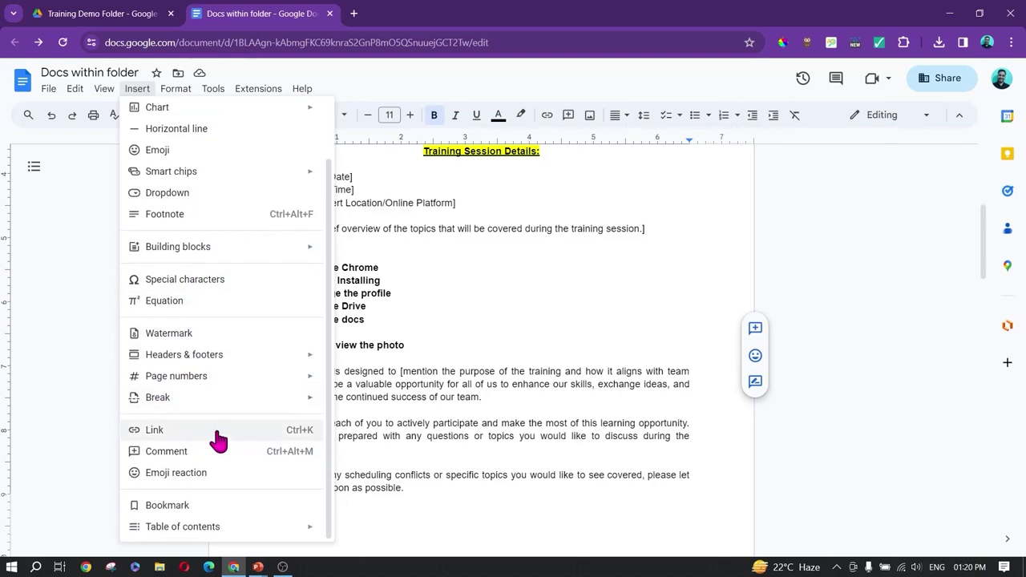
left_click(218, 437)
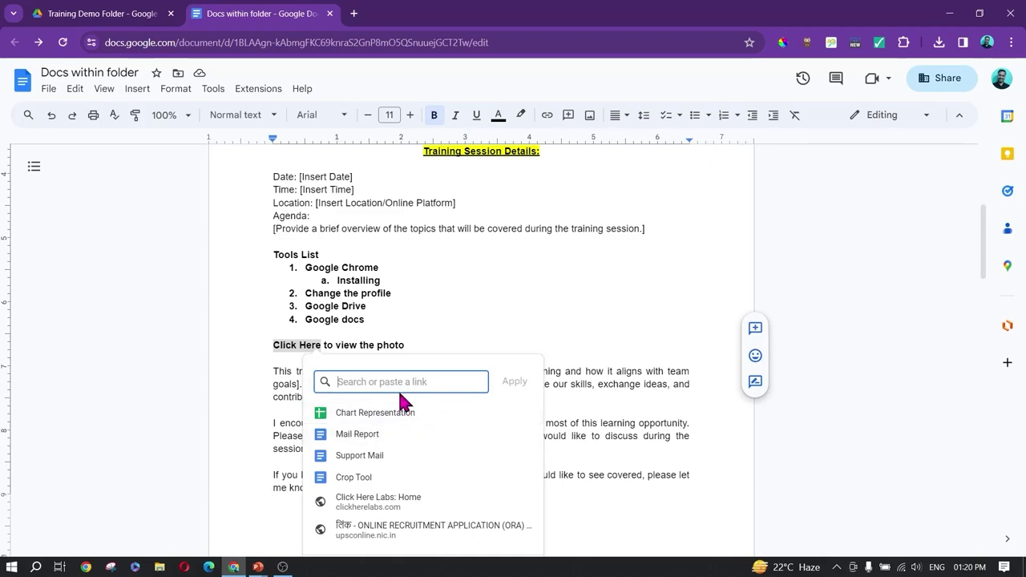
key("ctrl+v")
left_click(515, 382)
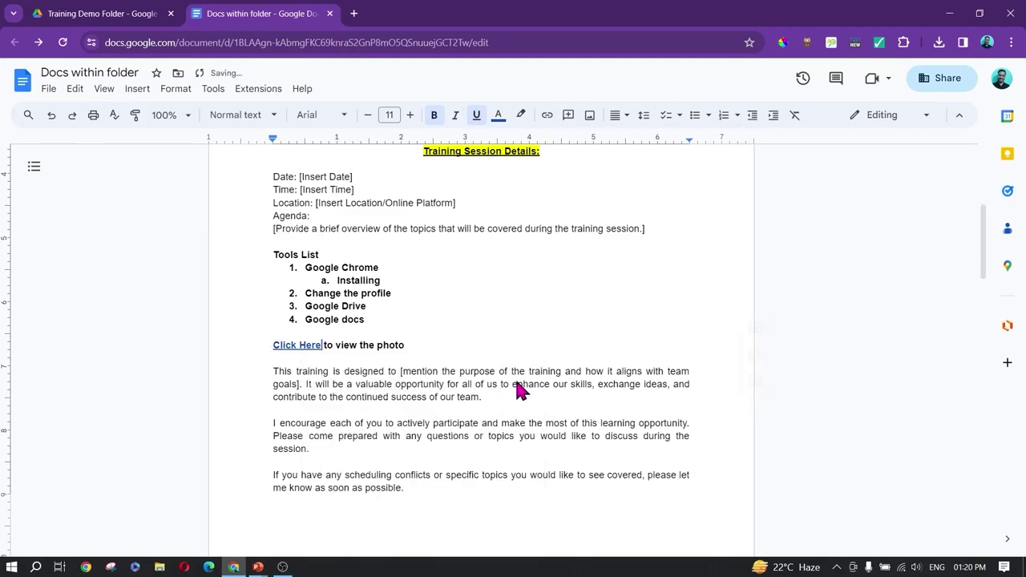
Preview the "Click Here" link, open its target Wallpaper 4k.jpg and close the image again.
left_click(294, 346)
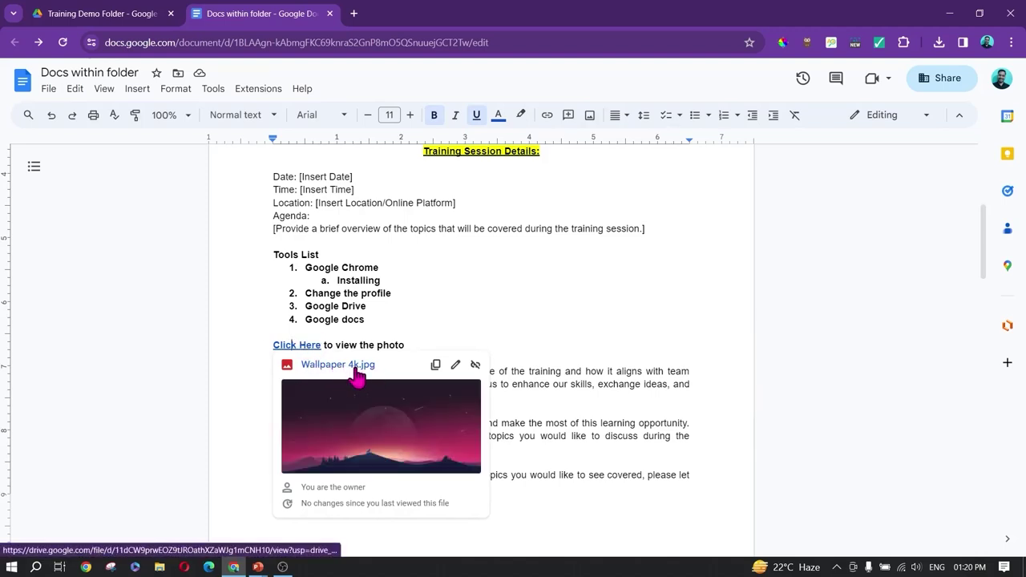
left_click(468, 333)
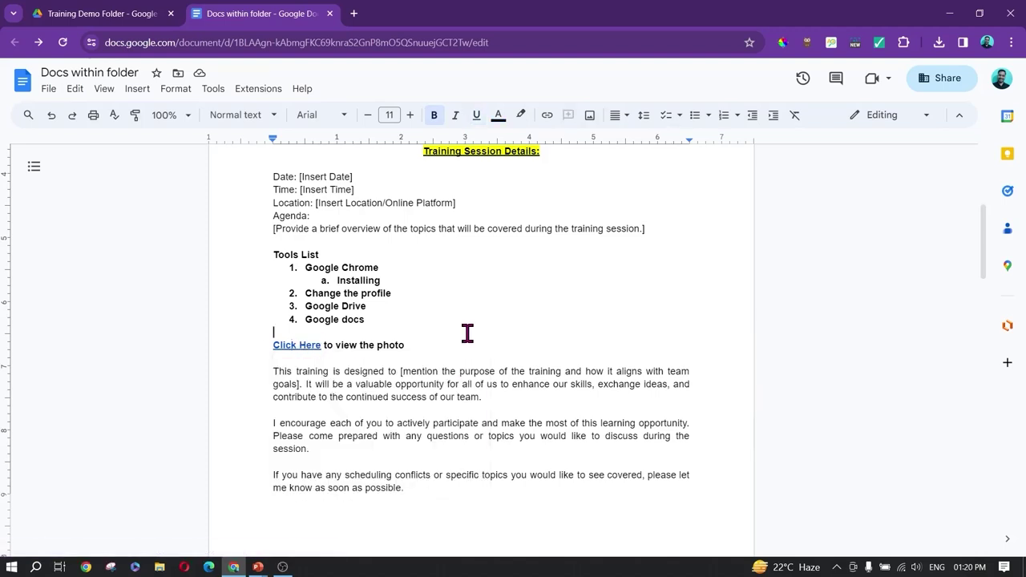
left_click(299, 346)
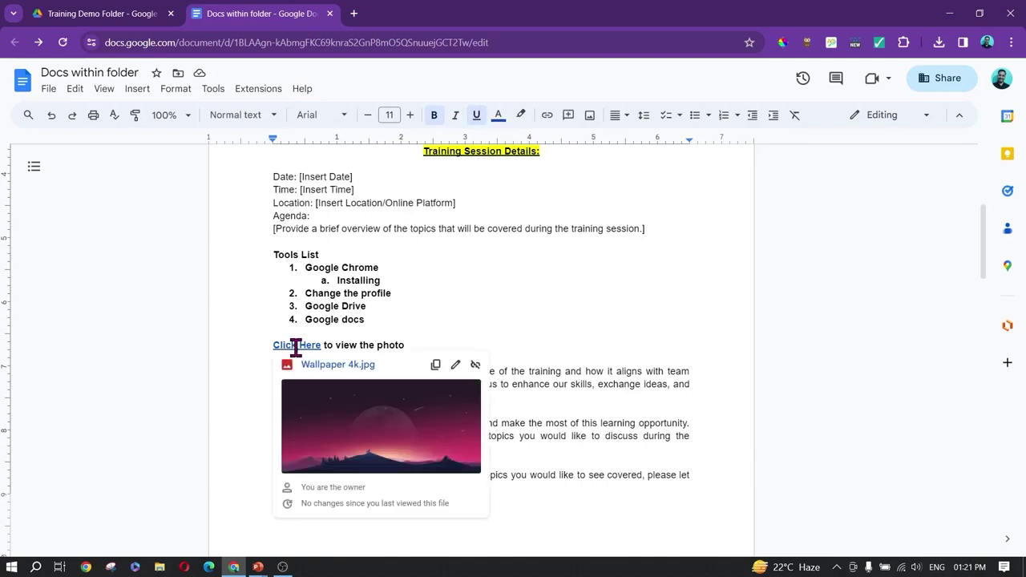
left_click(347, 369)
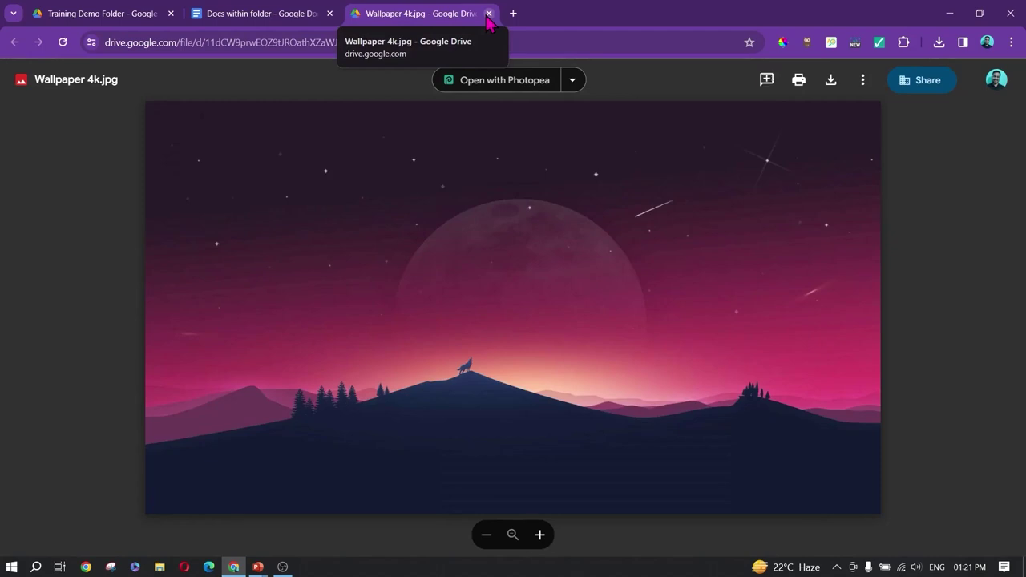
left_click(489, 14)
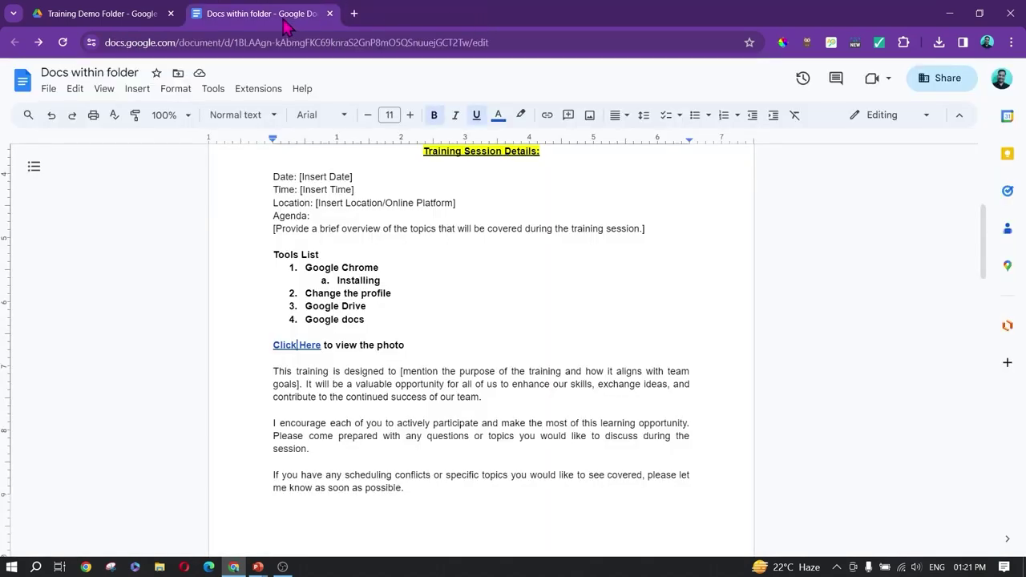
Remove the hyperlink from "Click Here" and undo the removal.
right_click(286, 345)
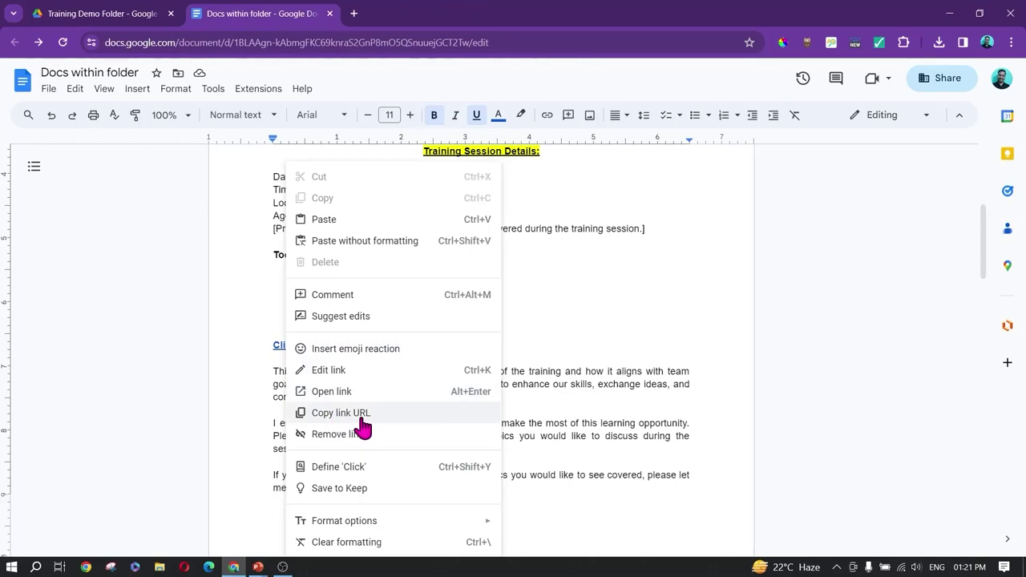
left_click(347, 437)
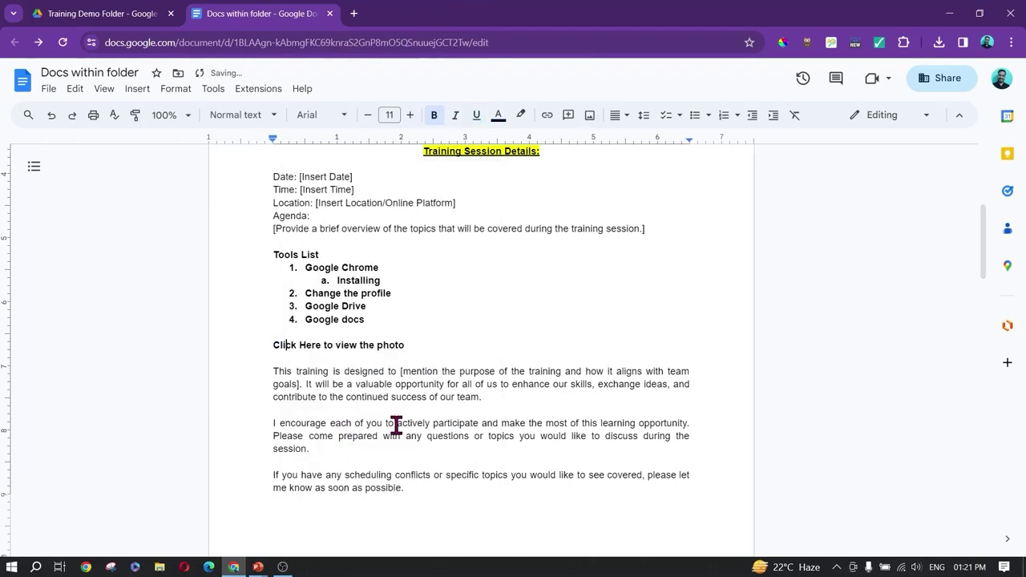
key("ctrl+z")
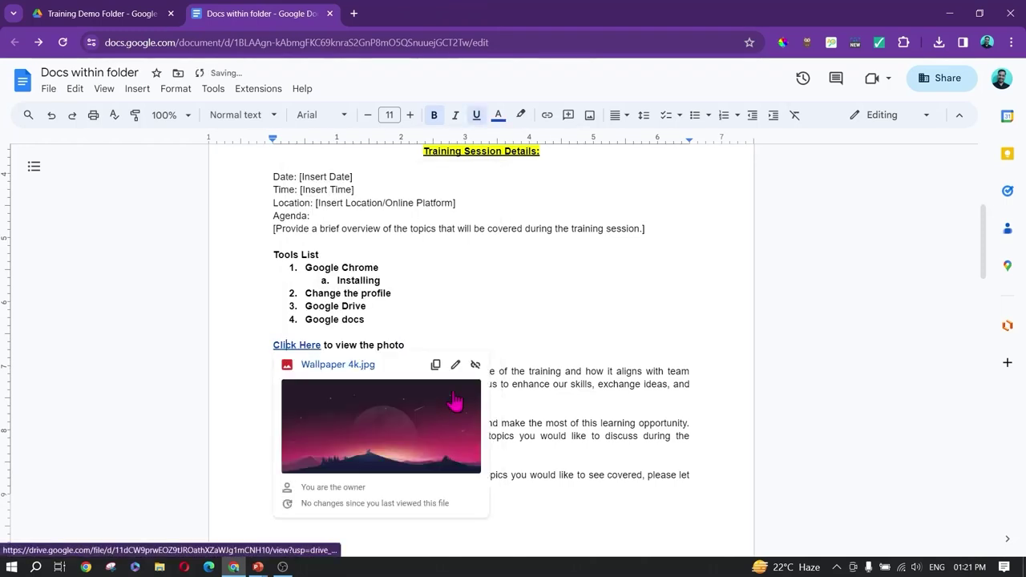
left_click(455, 311)
key("alt+Tab")
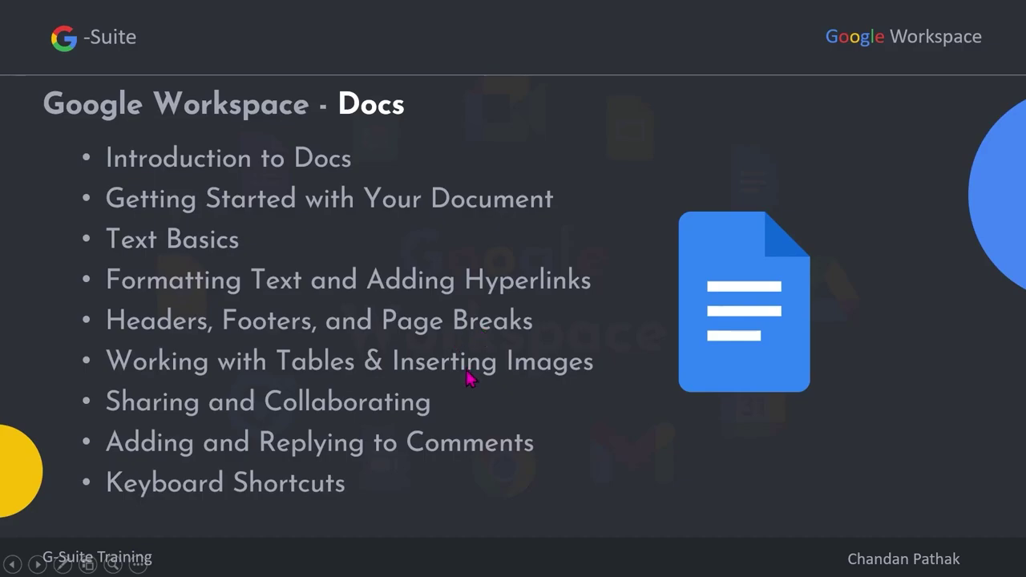
key("alt+Tab")
scroll(401, 344, "up", 4)
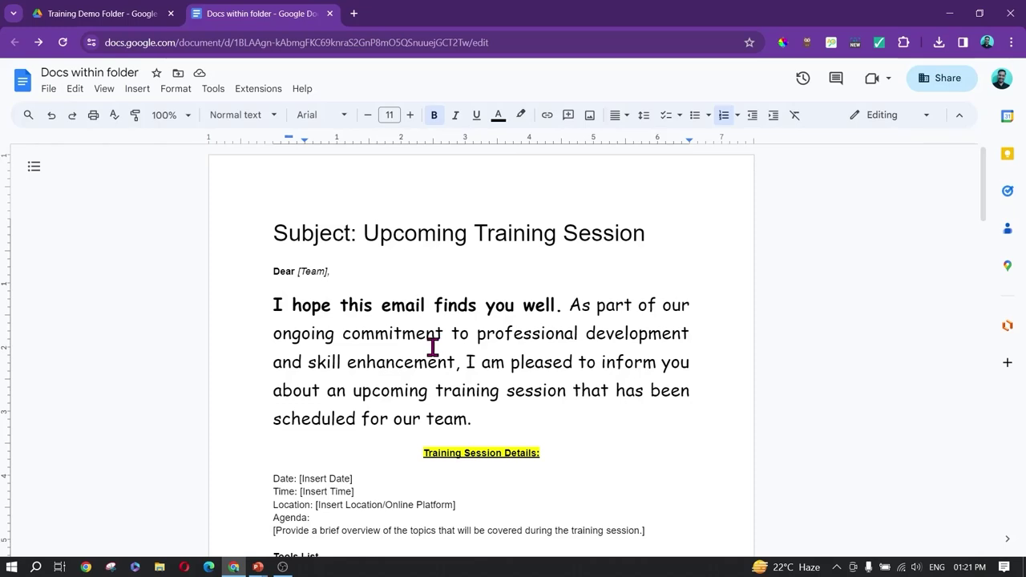
scroll(431, 353, "down", 3)
scroll(430, 353, "down", 3)
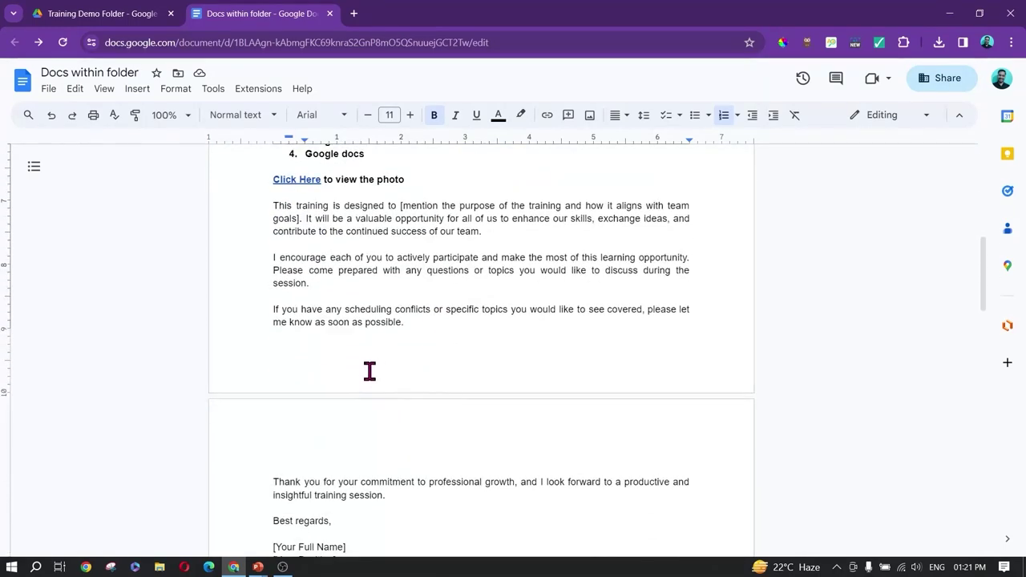
scroll(379, 375, "up", 10)
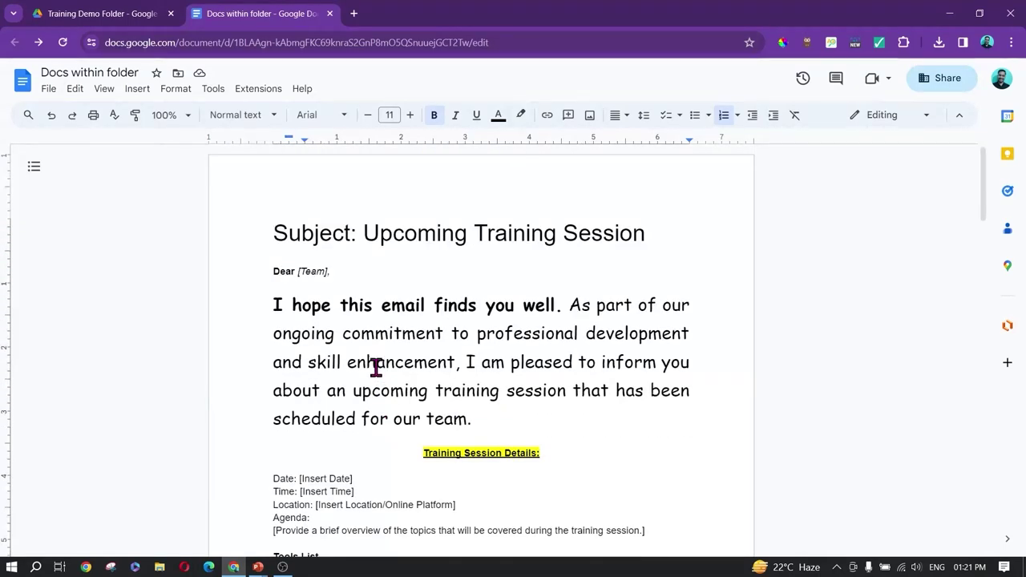